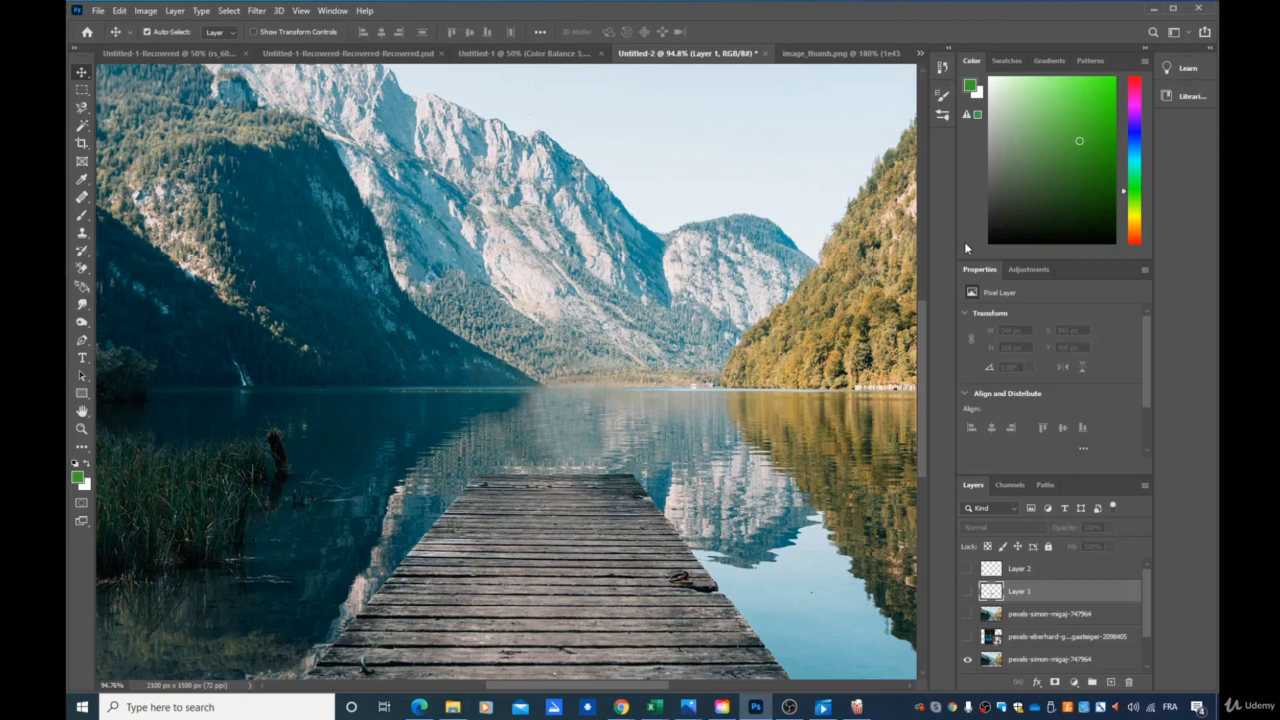
Set the view to 50% and preview the house photo layer over the pier photo, leaving that layer hidden.
scroll(922, 429, down, 2)
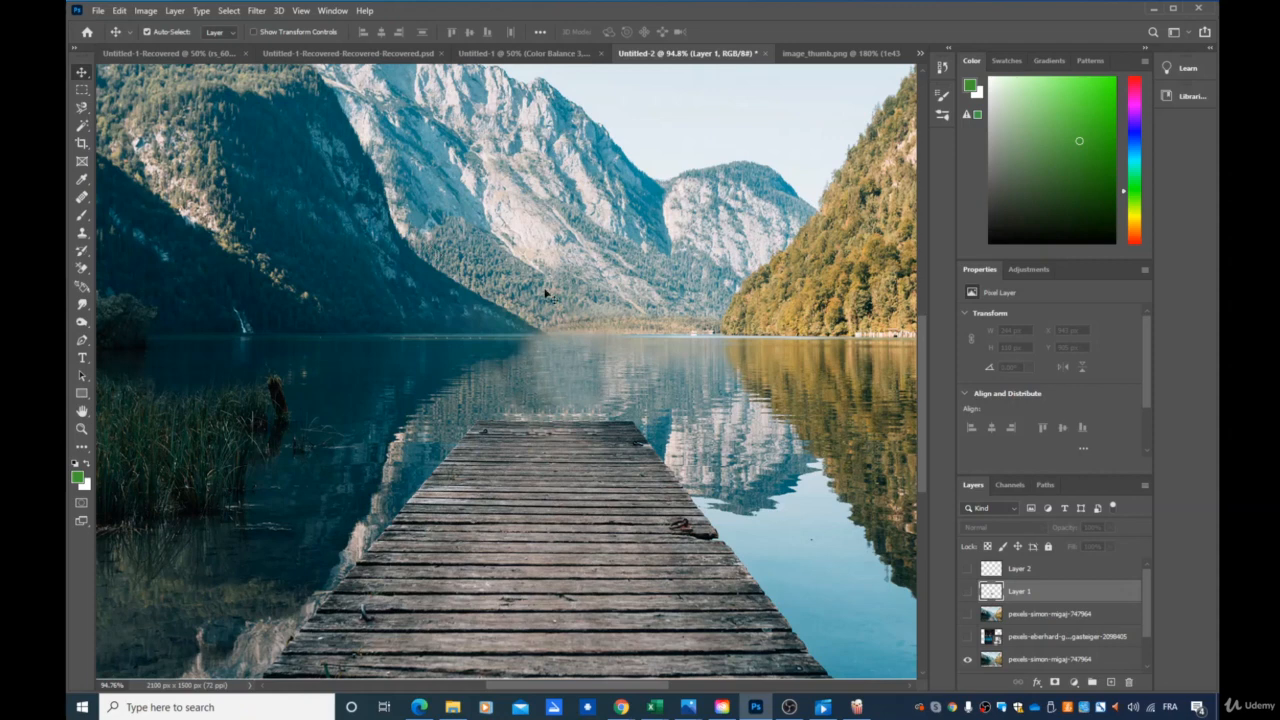
click(967, 637)
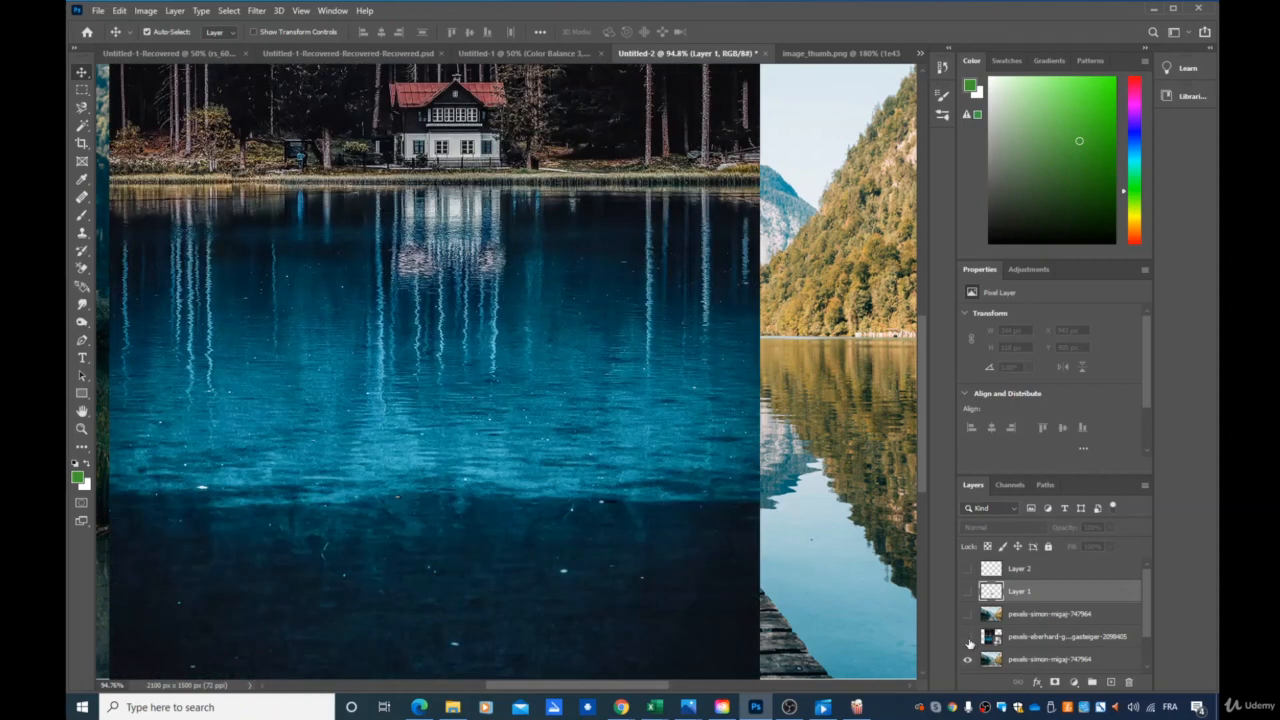
click(967, 637)
double_click(112, 686)
click(112, 686)
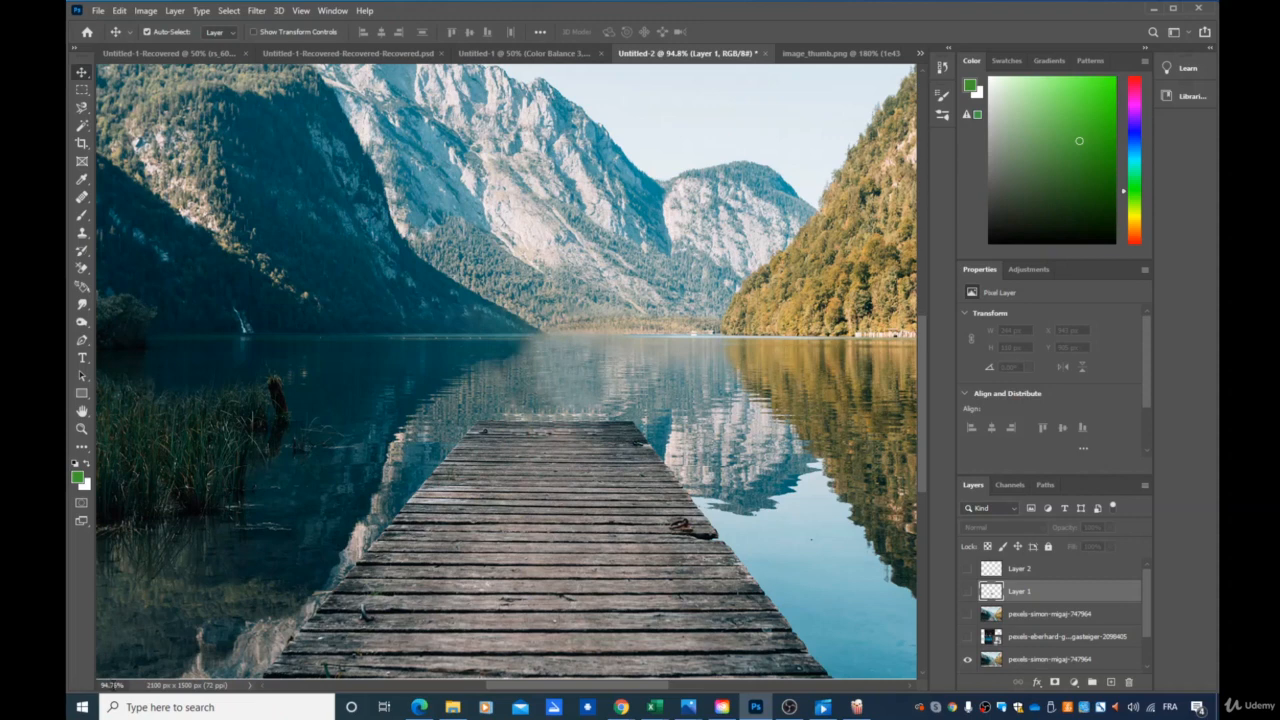
double_click(112, 686)
double_click(112, 686)
text(50)
key(Return)
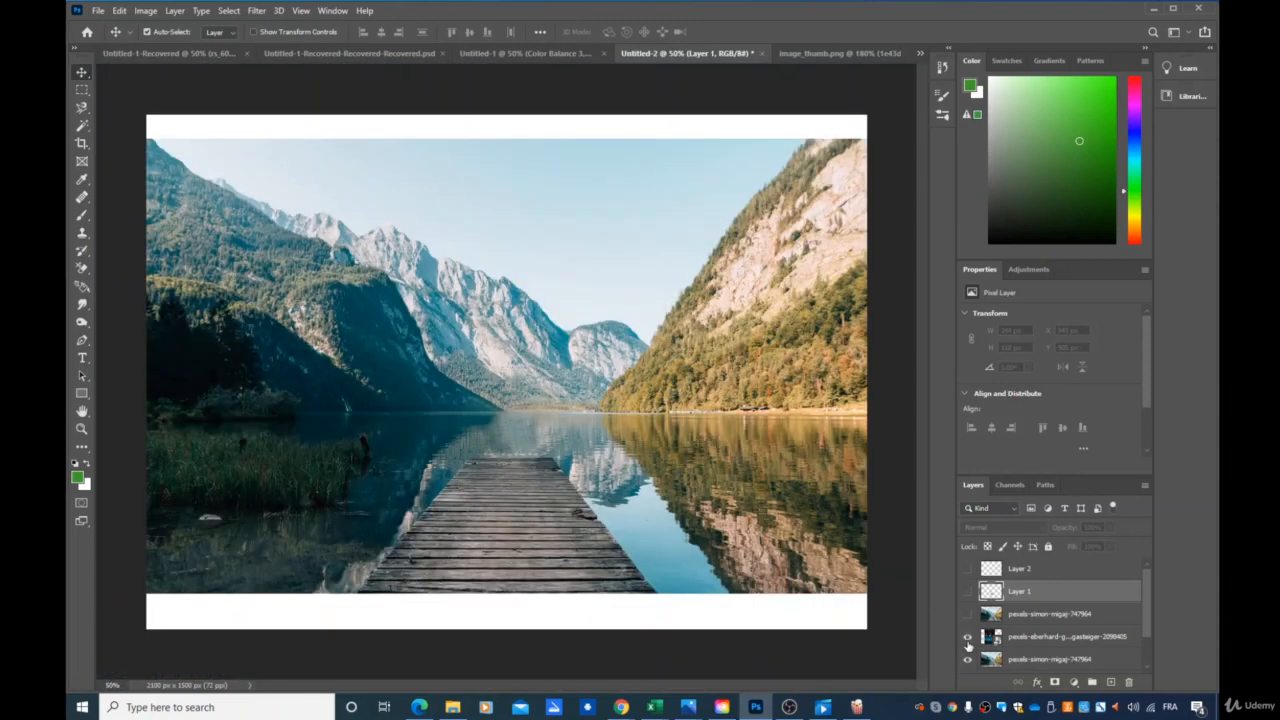
click(967, 640)
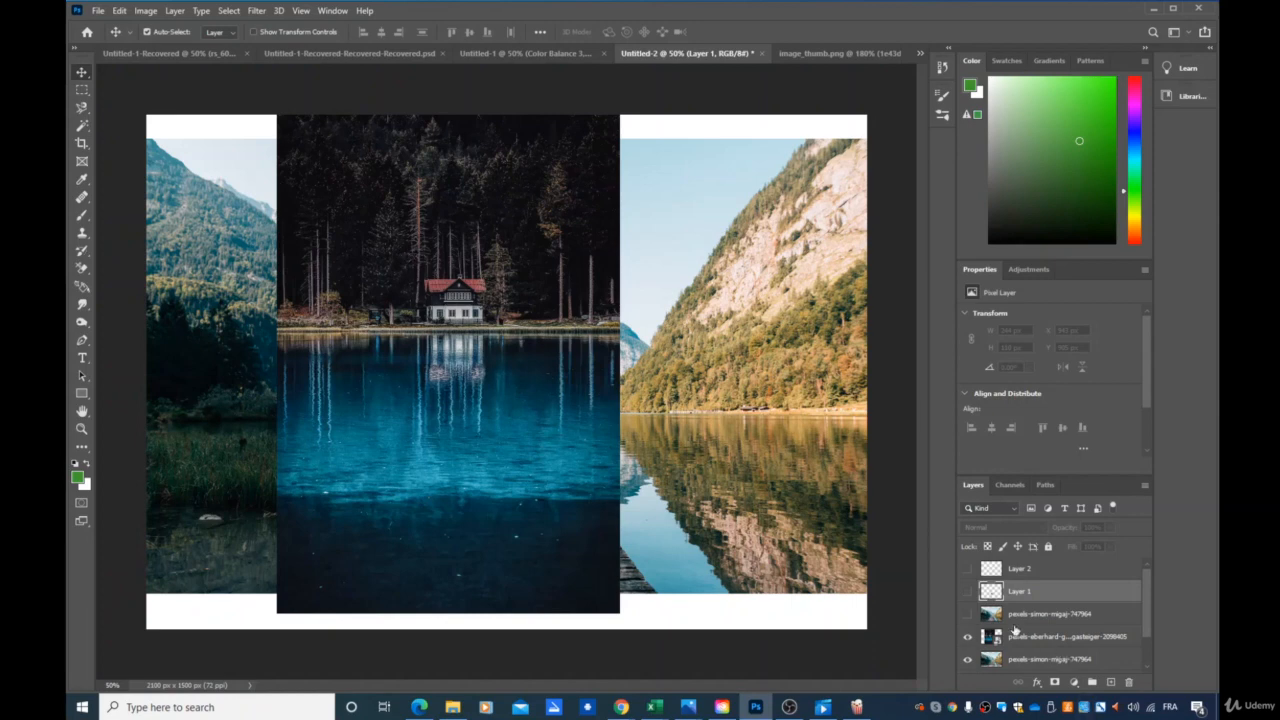
click(967, 643)
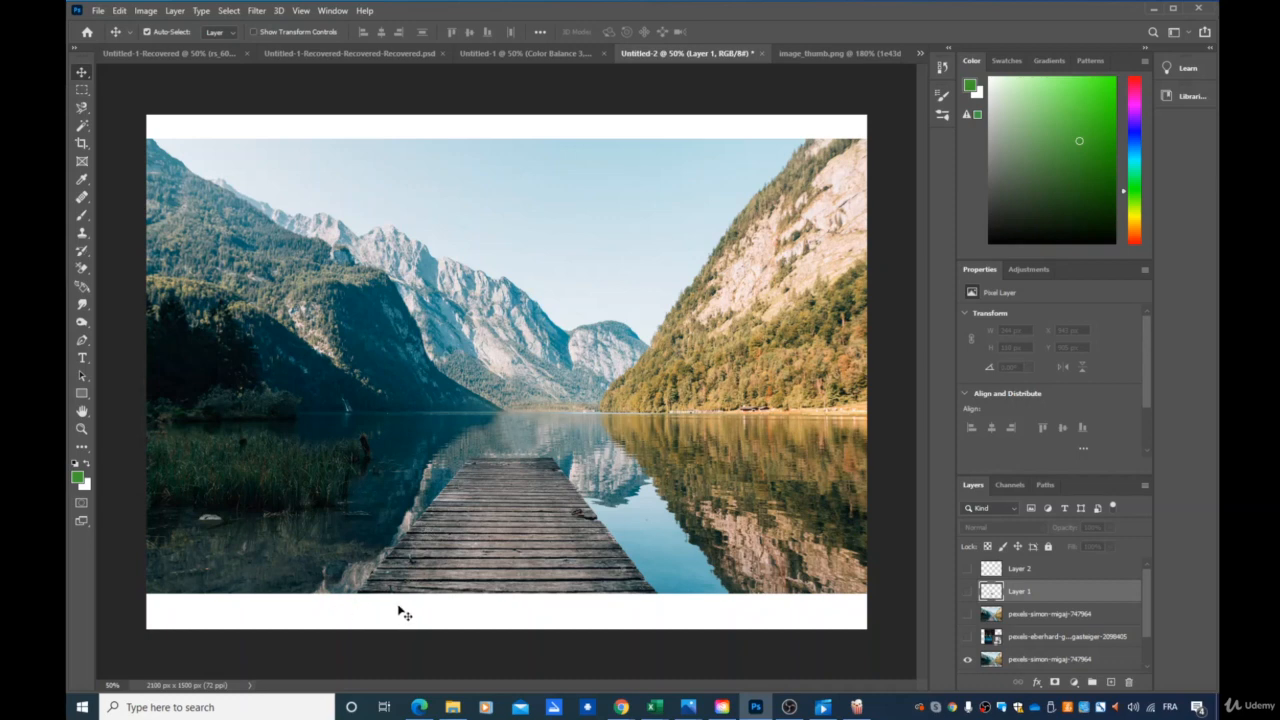
Outline the wooden pier with the Magnetic Lasso tool.
click(88, 116)
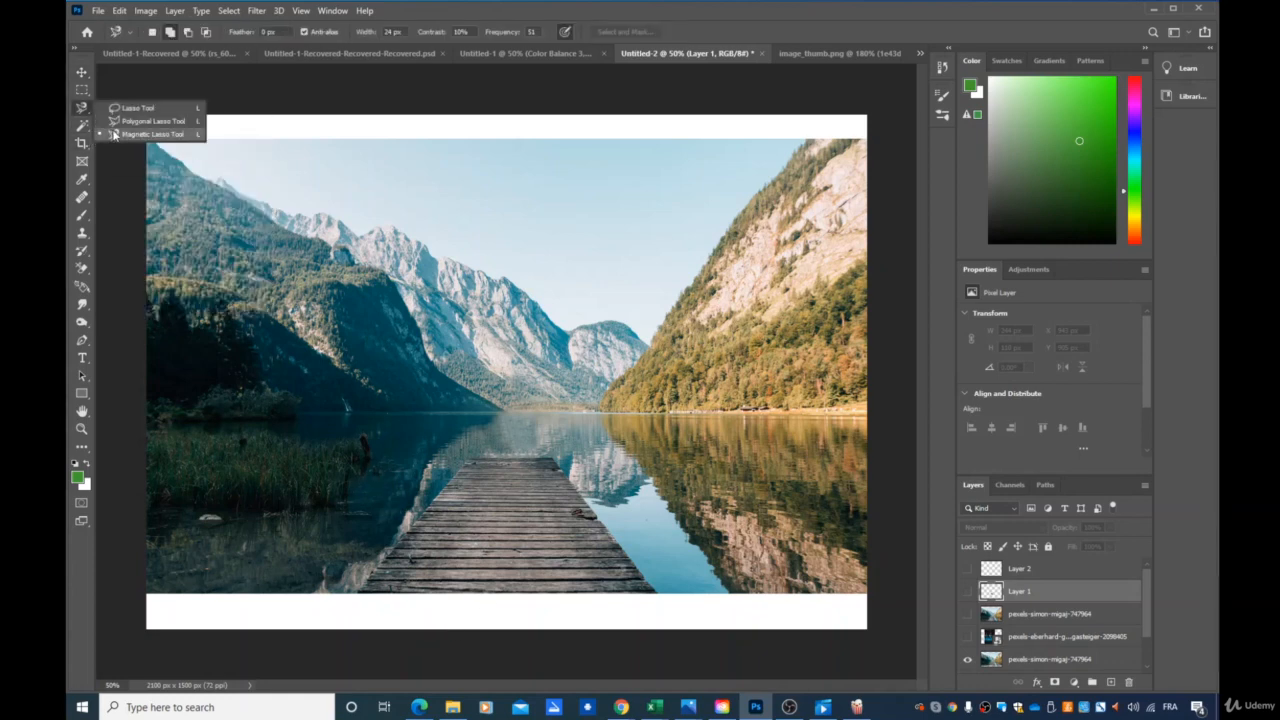
click(112, 133)
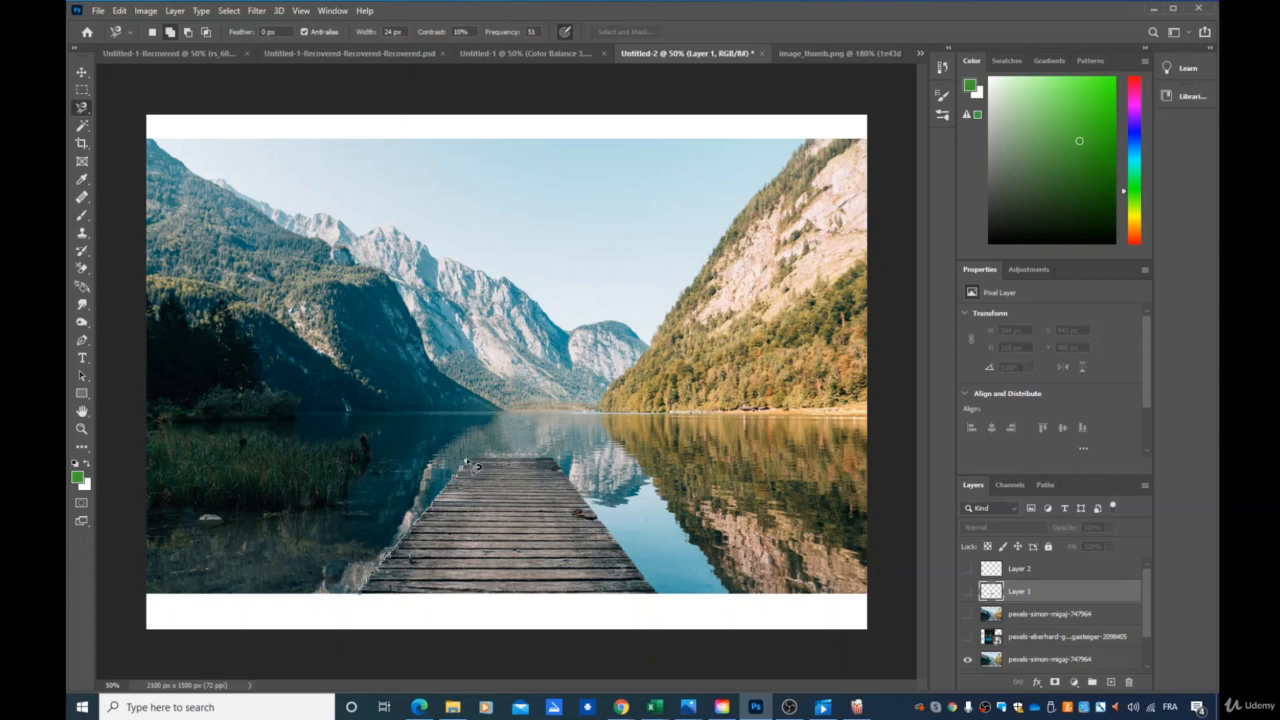
click(466, 461)
double_click(663, 599)
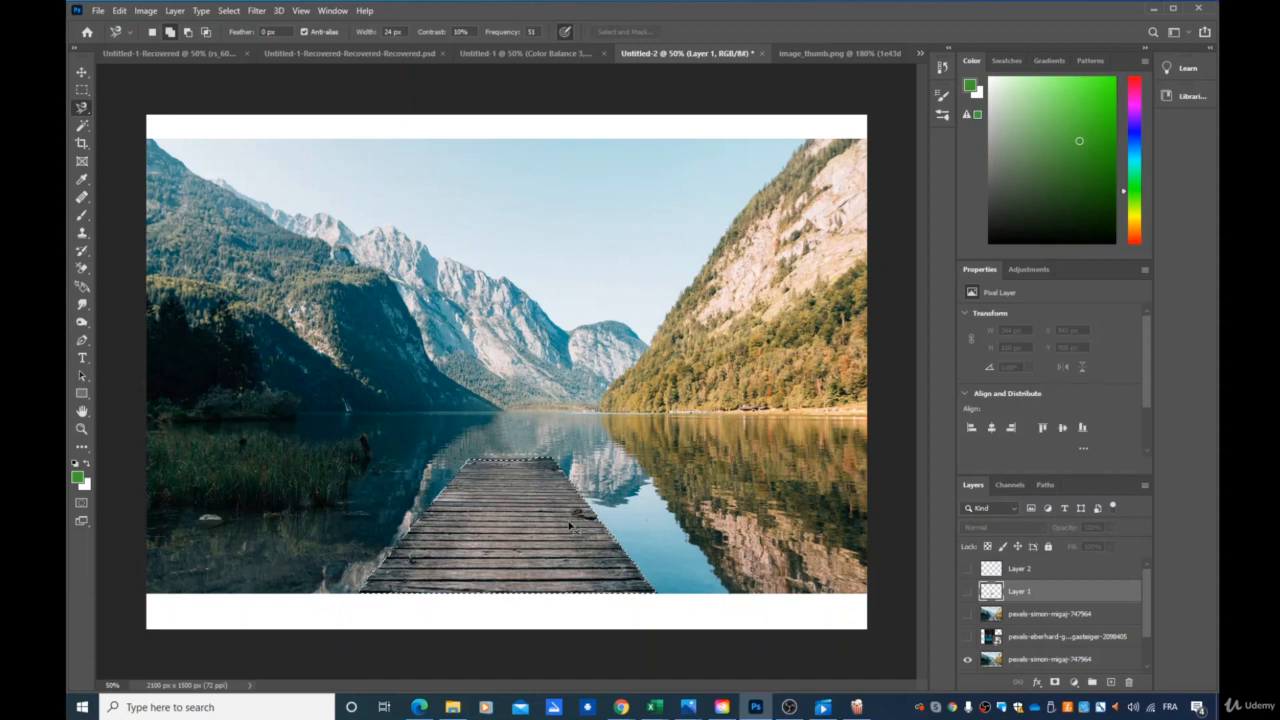
key(ctrl+v)
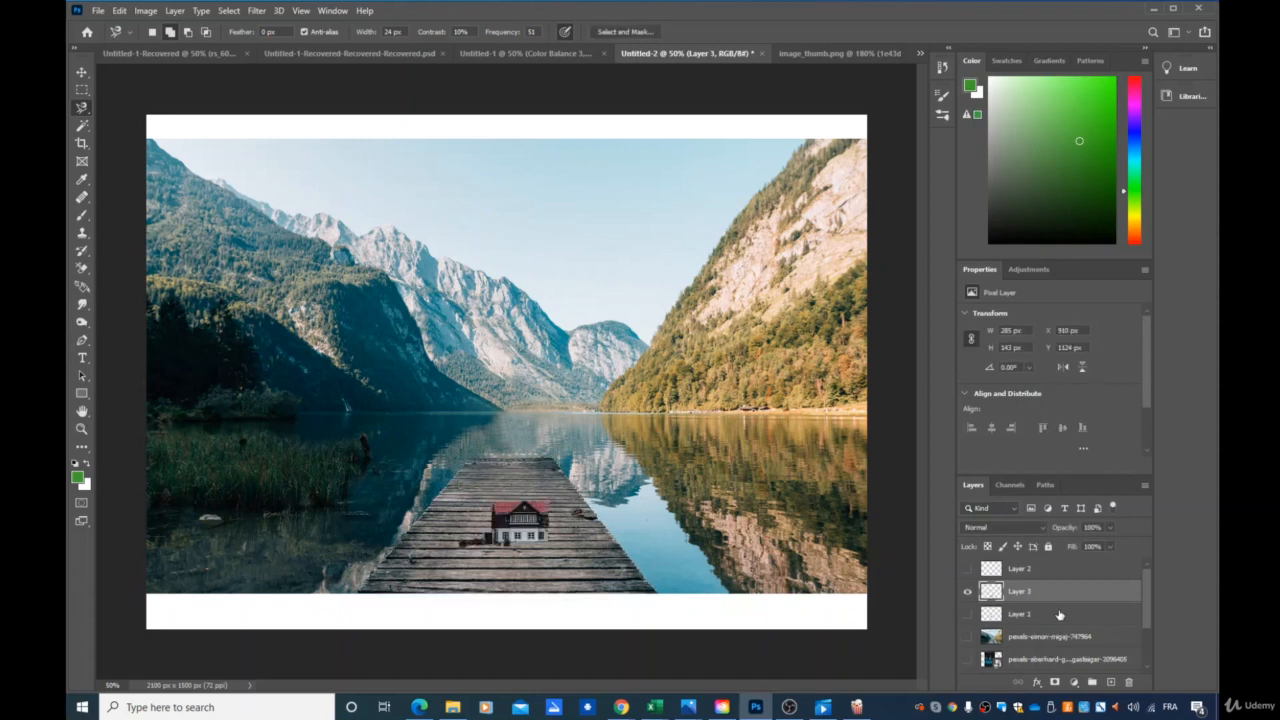
click(967, 592)
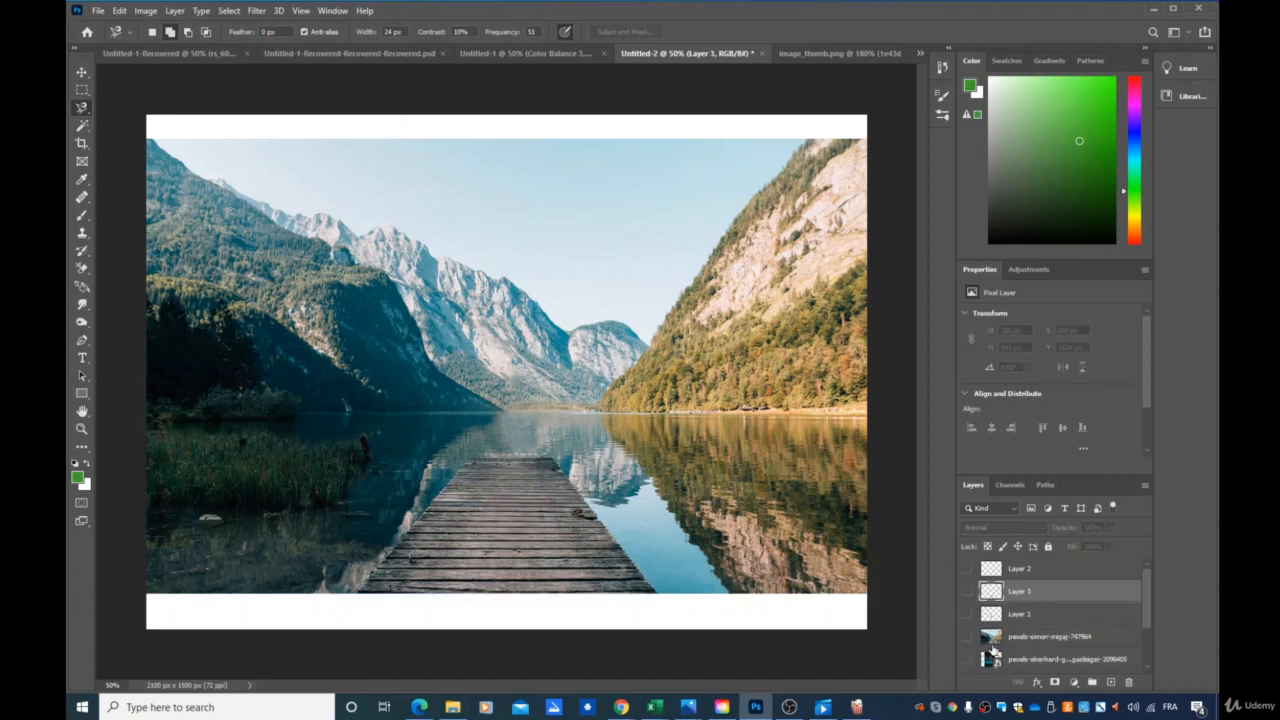
key(ctrl+z)
key(ctrl+z)
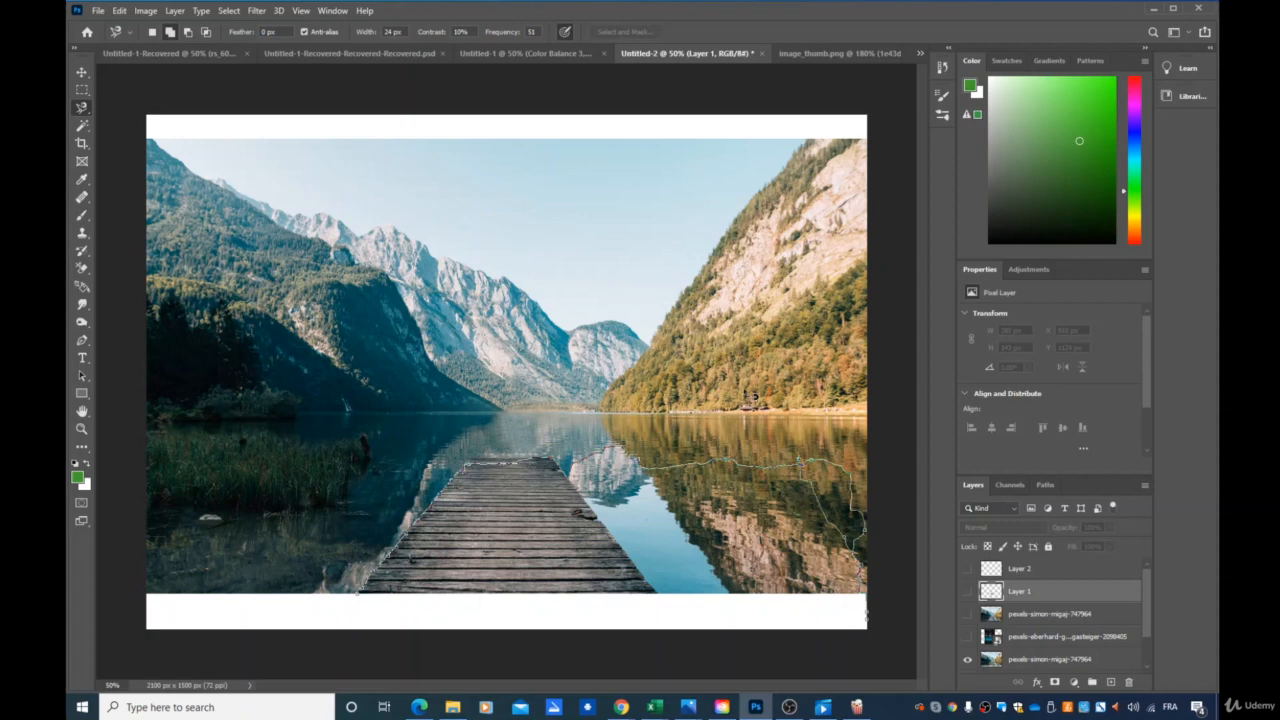
double_click(710, 395)
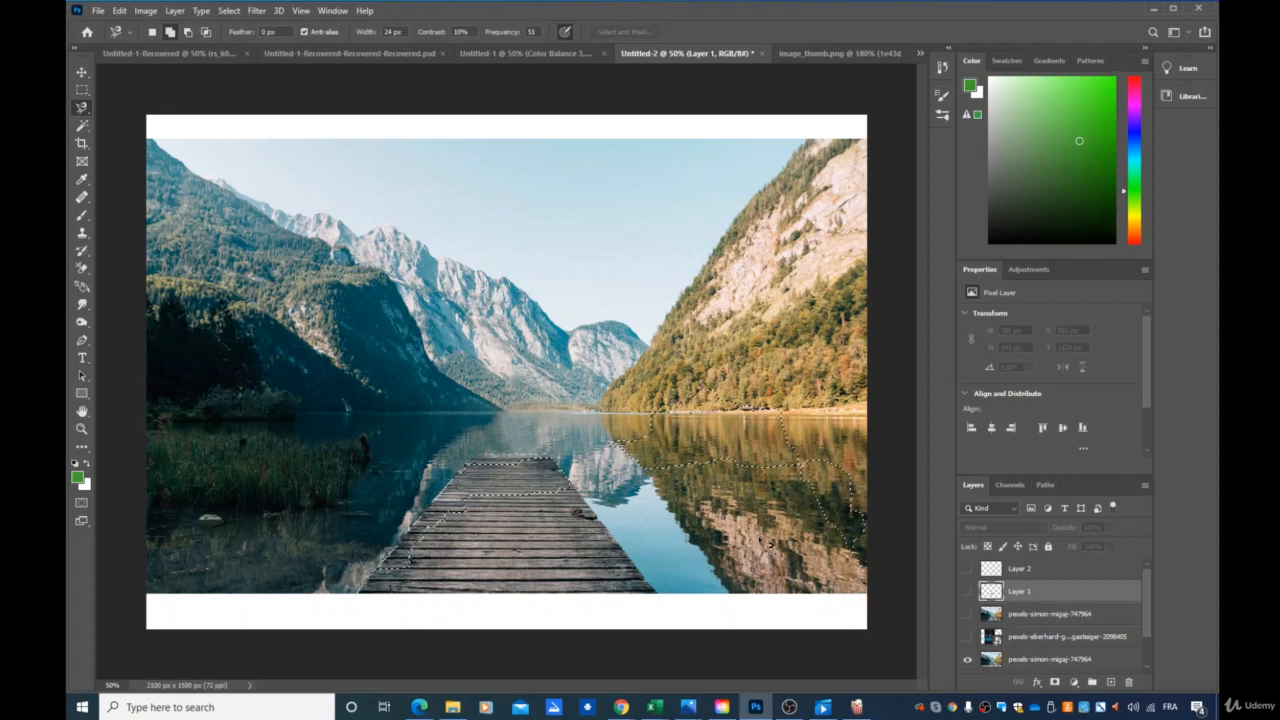
click(234, 11)
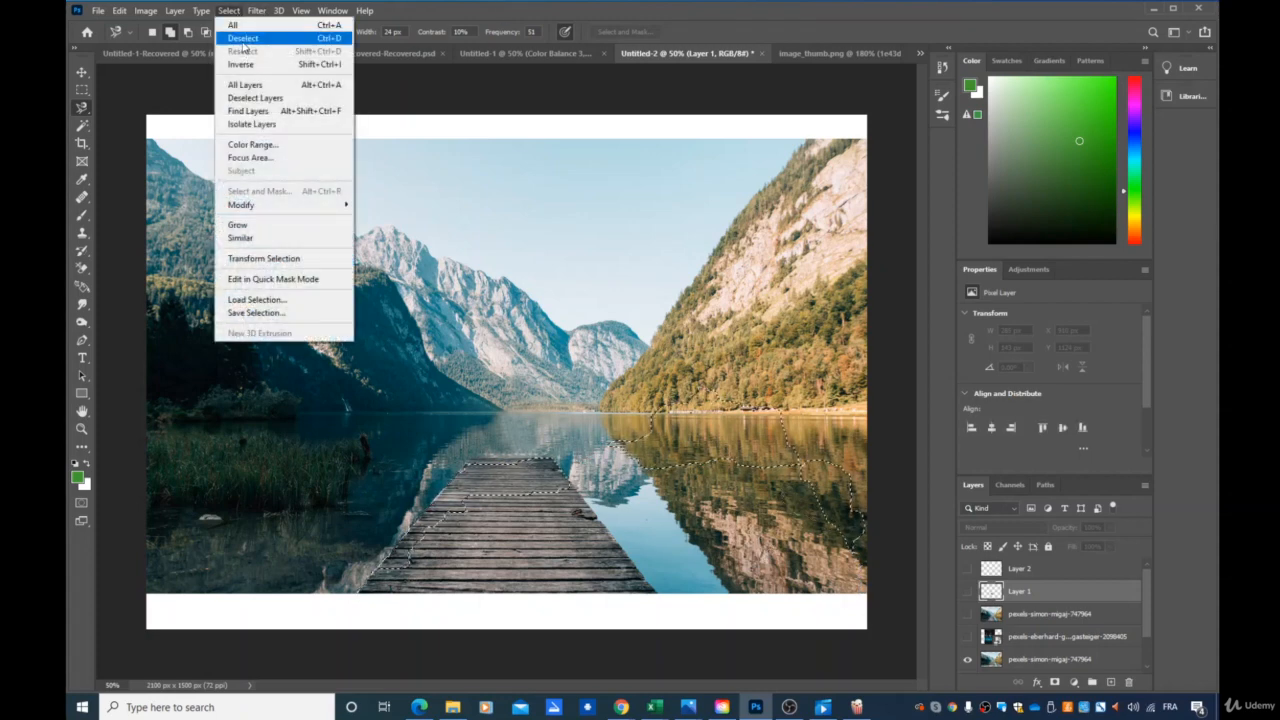
click(242, 38)
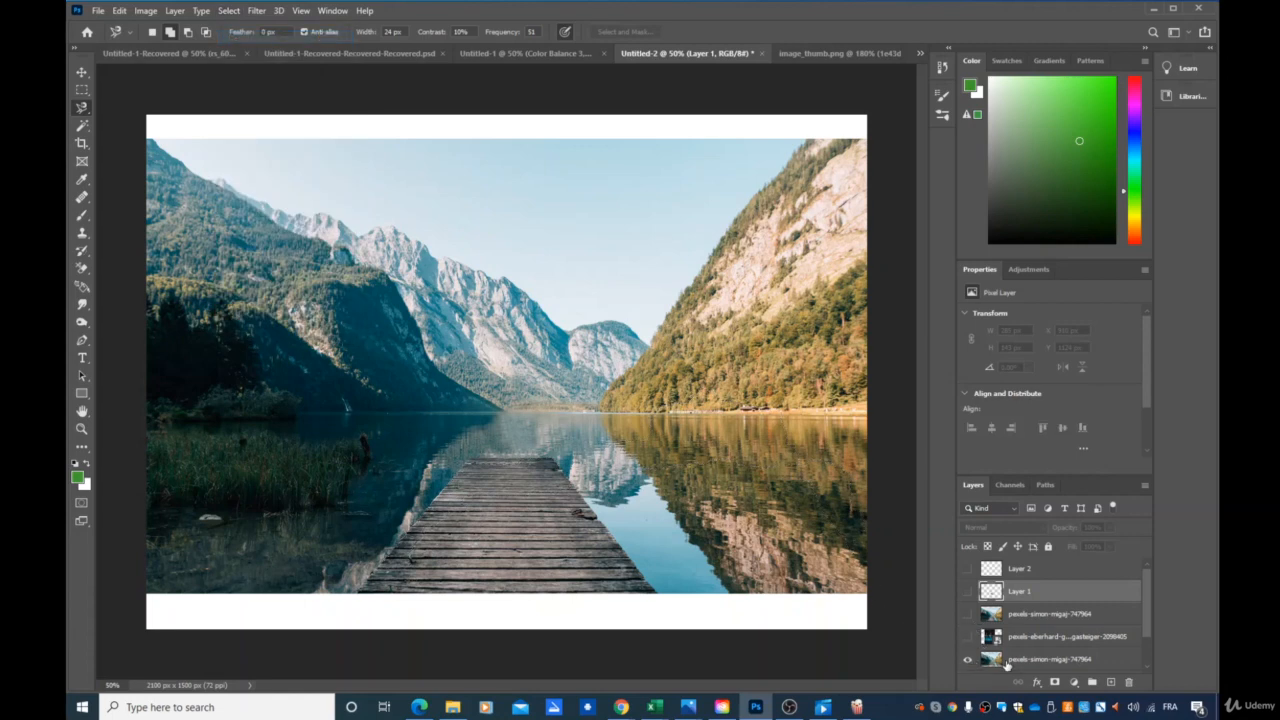
Copy the pier from the visible lake photo layer to a new layer using a Magnetic Lasso selection, and check the isolated cutout.
click(1006, 662)
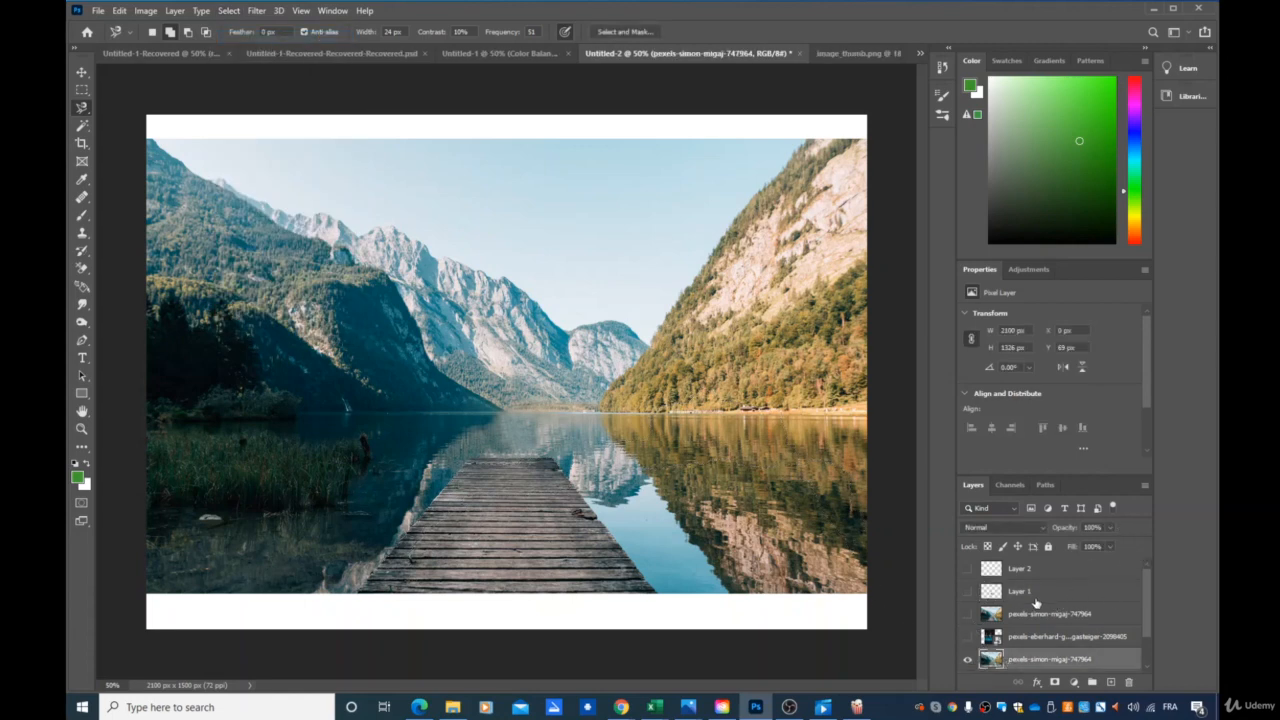
click(360, 592)
double_click(655, 594)
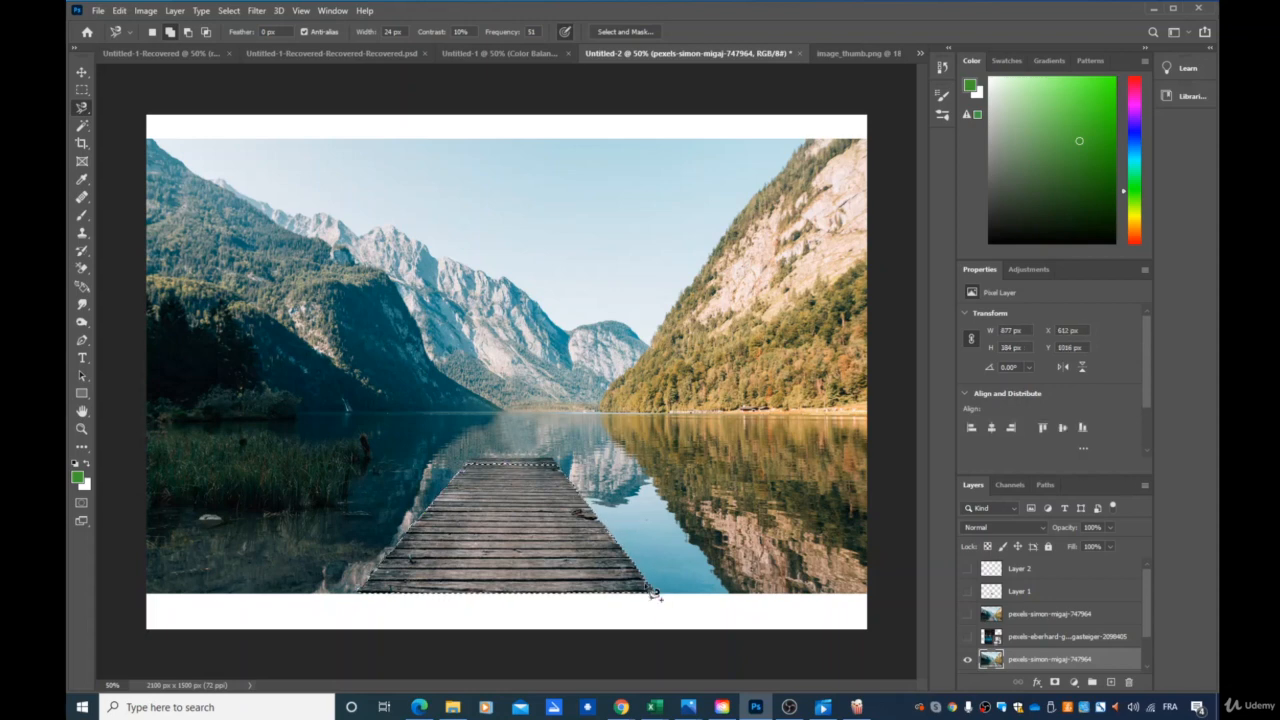
key(ctrl+j)
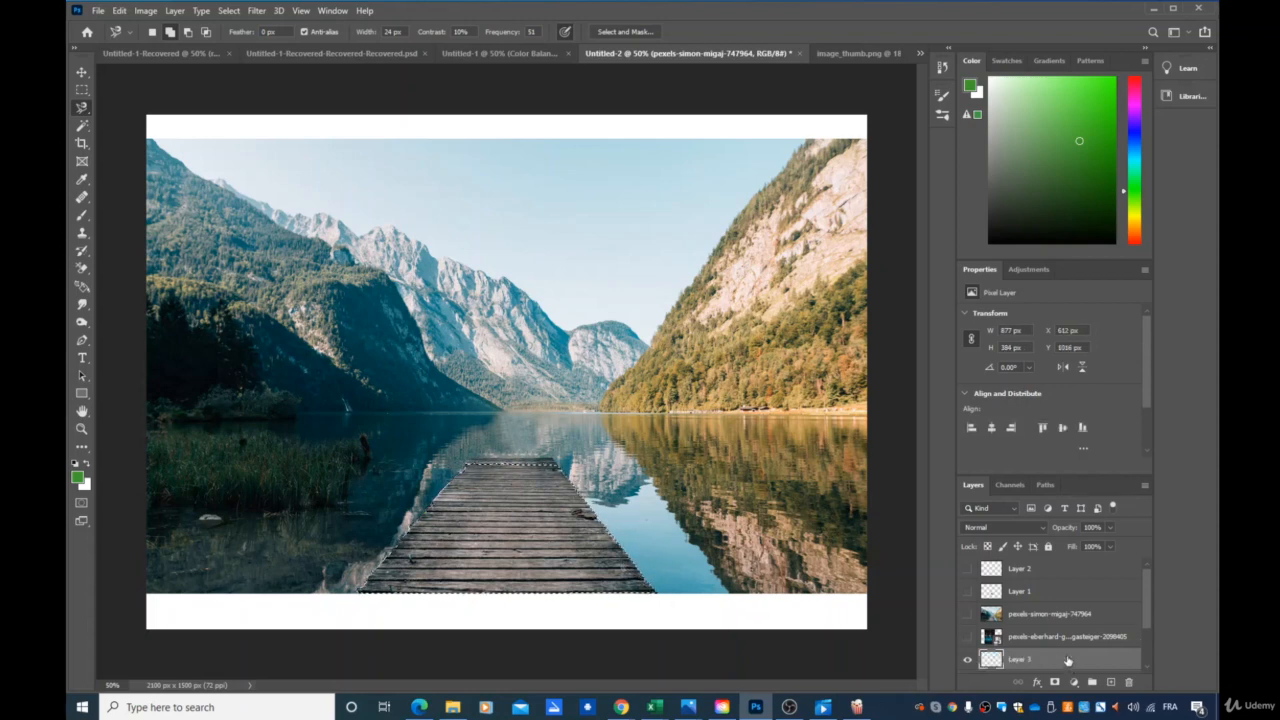
scroll(971, 650, down, 3)
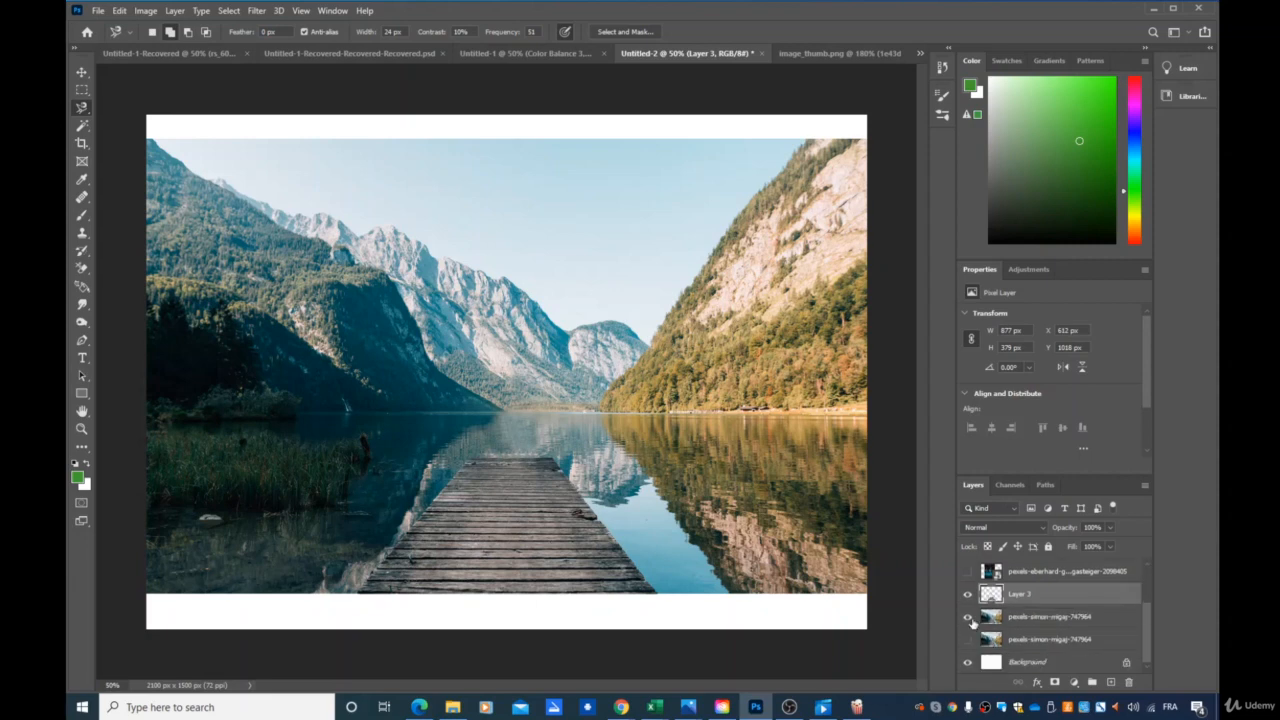
click(967, 617)
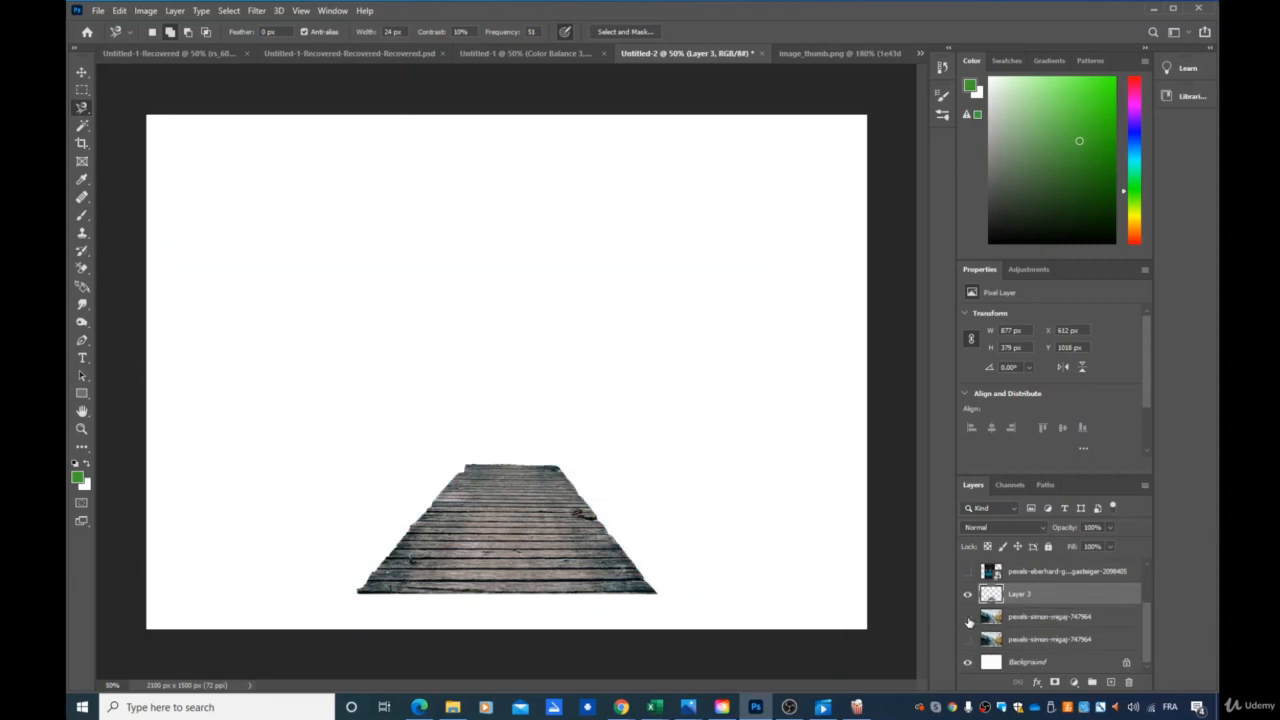
click(967, 617)
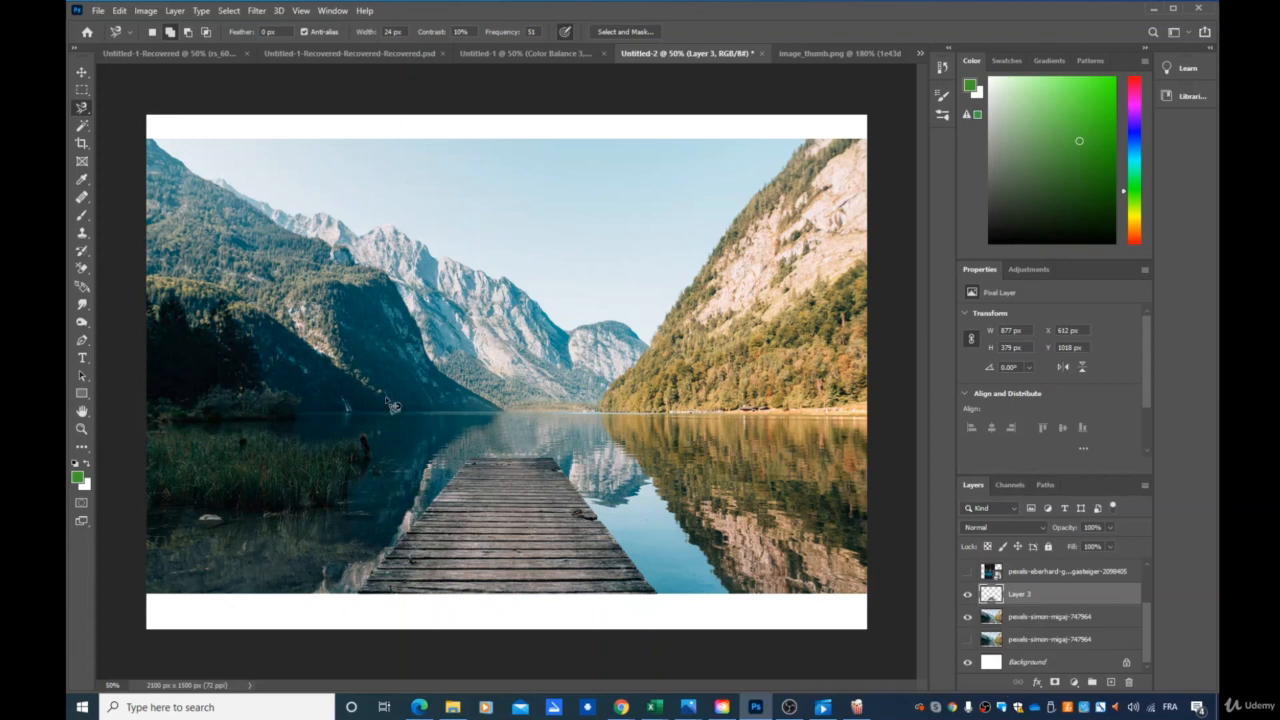
Scale the pier copy down to about 252 × 109 px and align it with the original pier's far end to lengthen it.
key(v)
drag(522, 529, 675, 489)
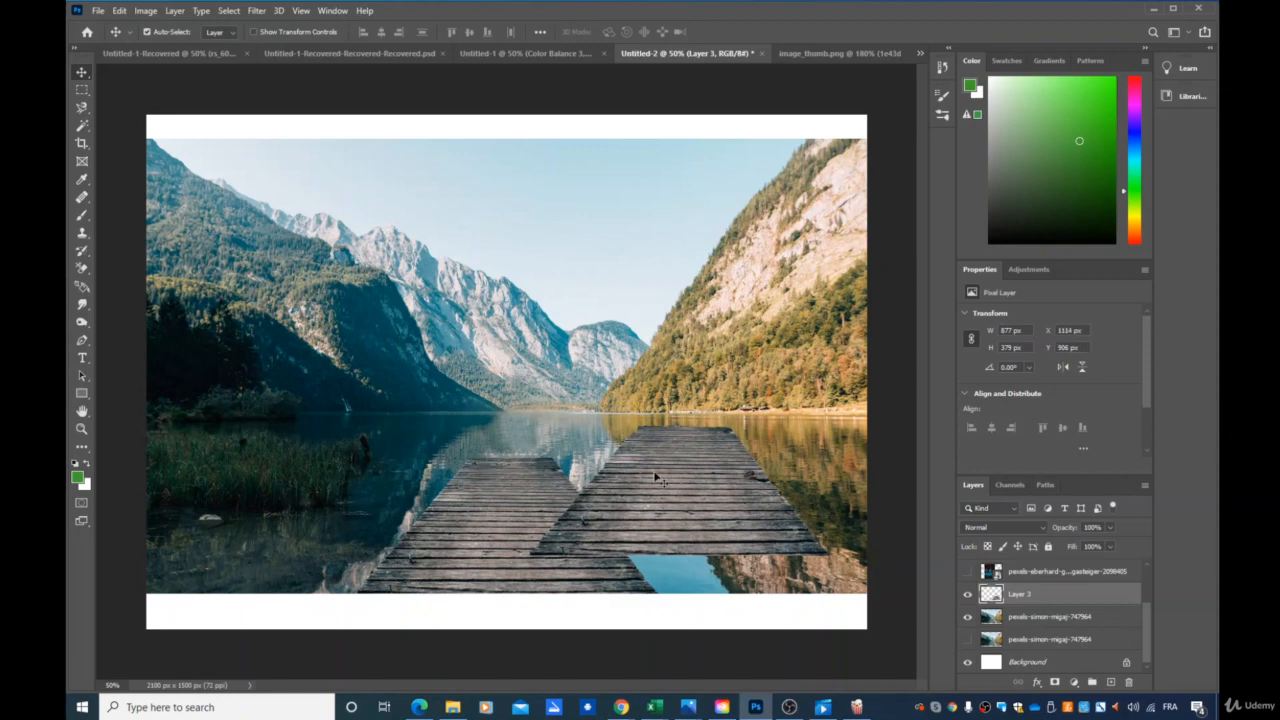
key(ctrl+t)
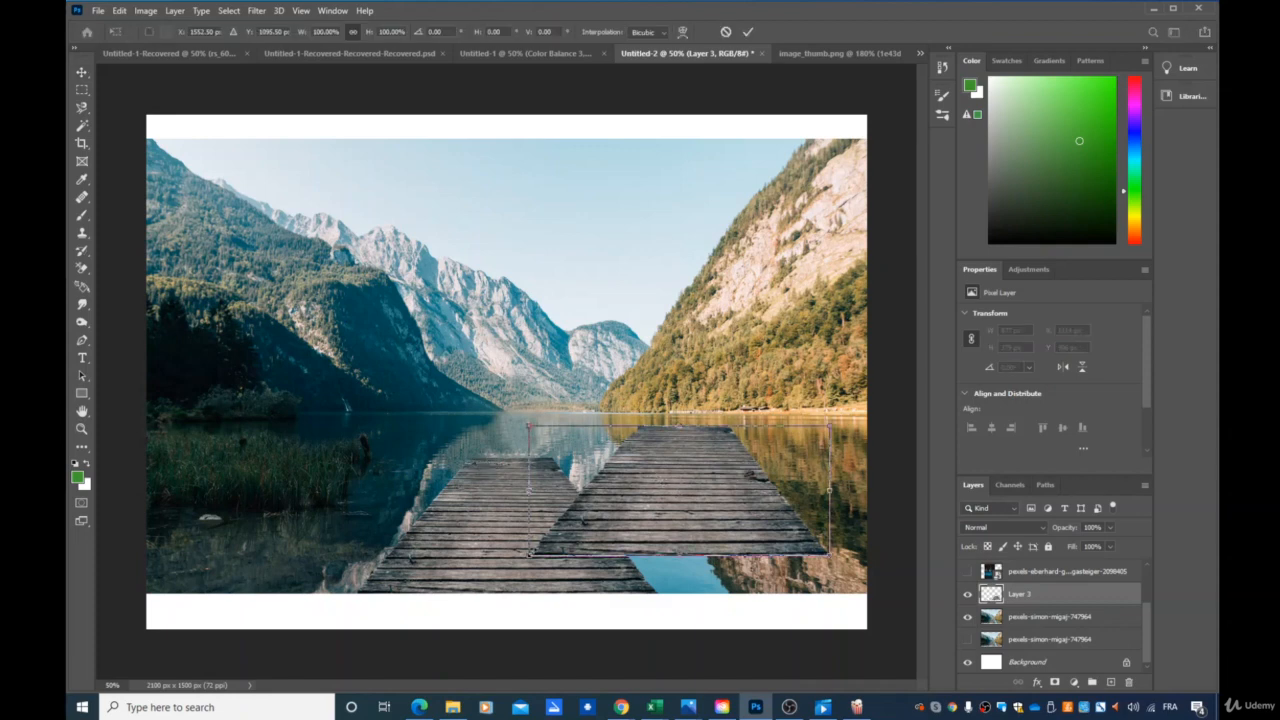
drag(528, 553, 663, 509)
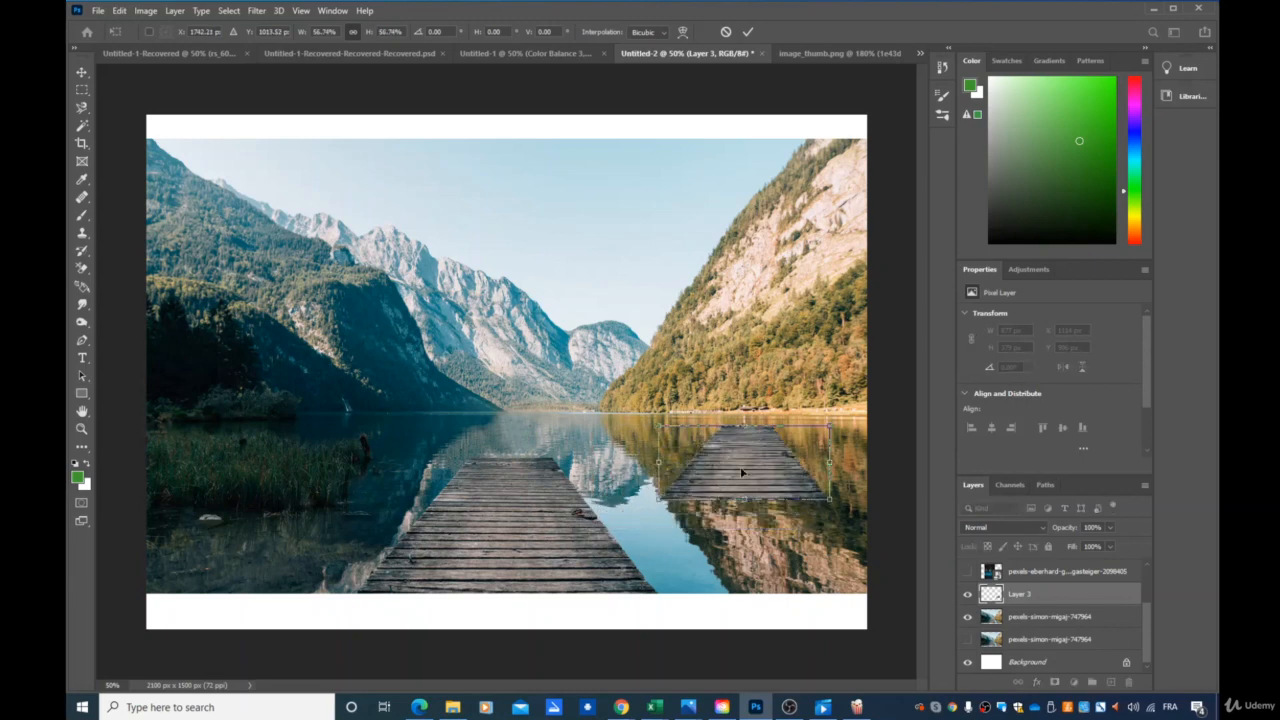
drag(706, 470, 472, 430)
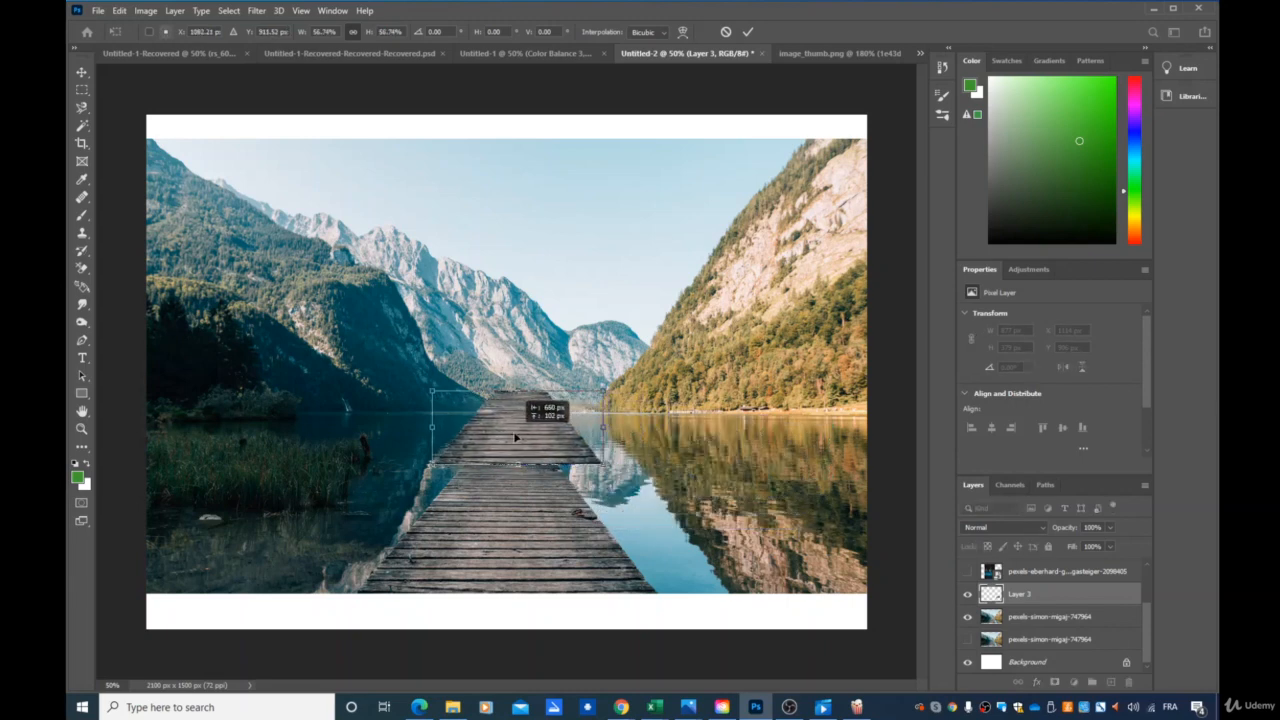
drag(603, 465, 556, 444)
drag(503, 408, 526, 421)
drag(456, 454, 465, 418)
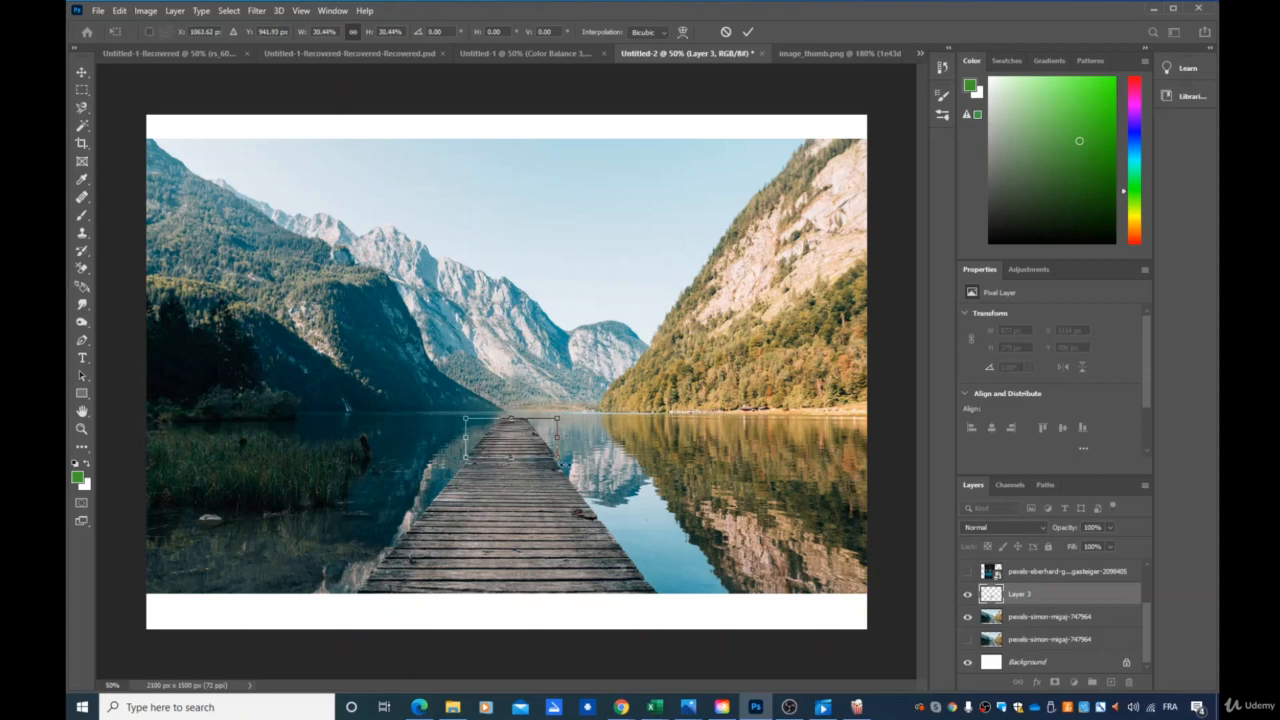
drag(557, 437, 512, 454)
key(Return)
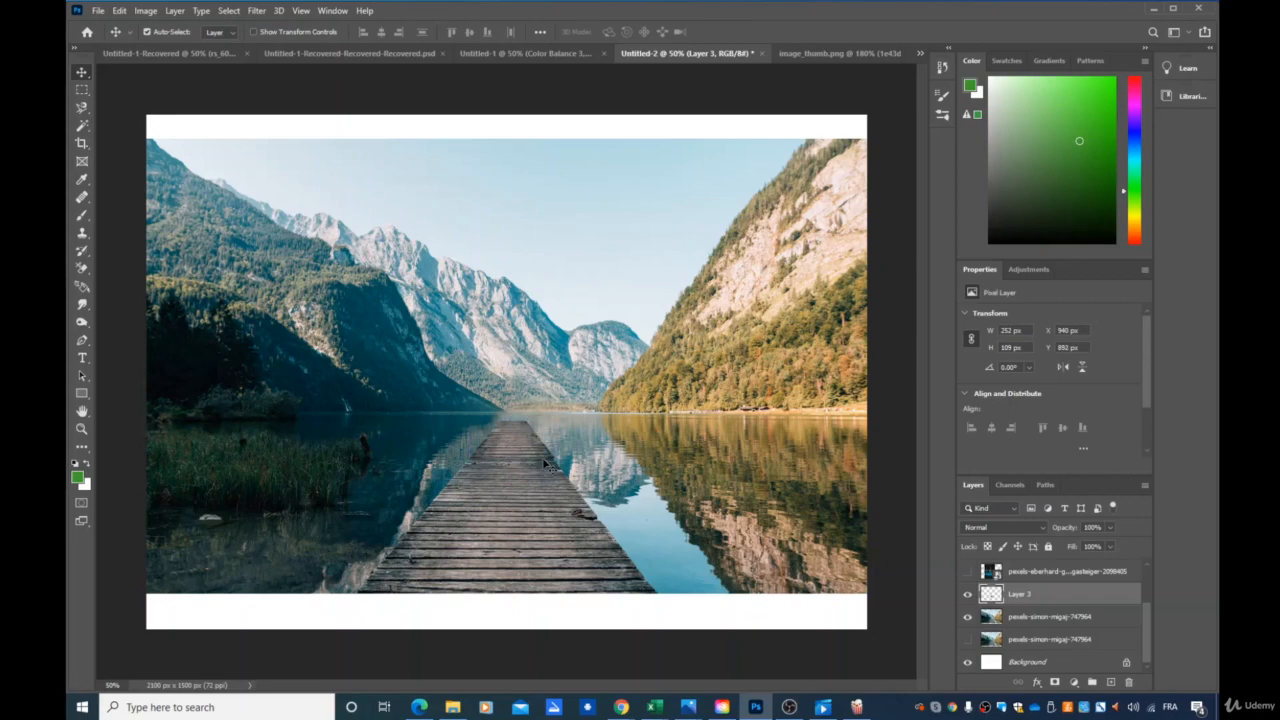
Shrink the pier extension slightly to about 245 × 106 px so its edges line up with the original pier.
scroll(544, 456, up, 8)
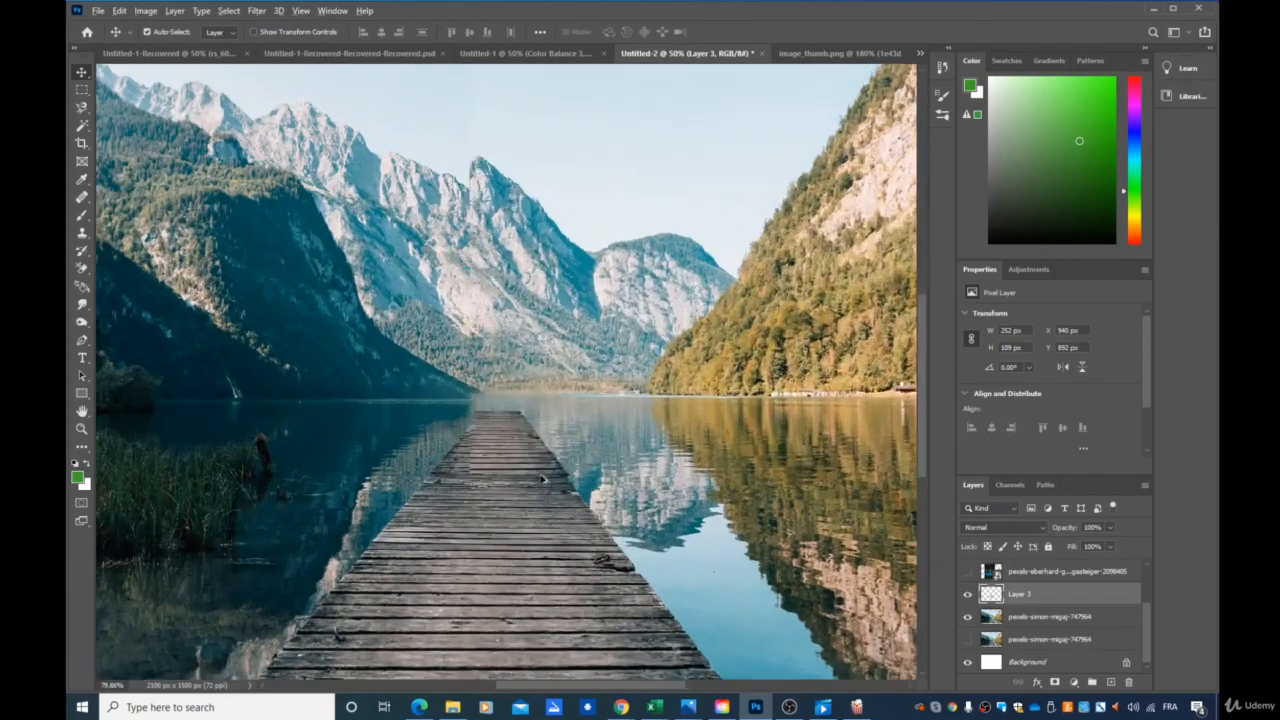
scroll(585, 489, up, 1)
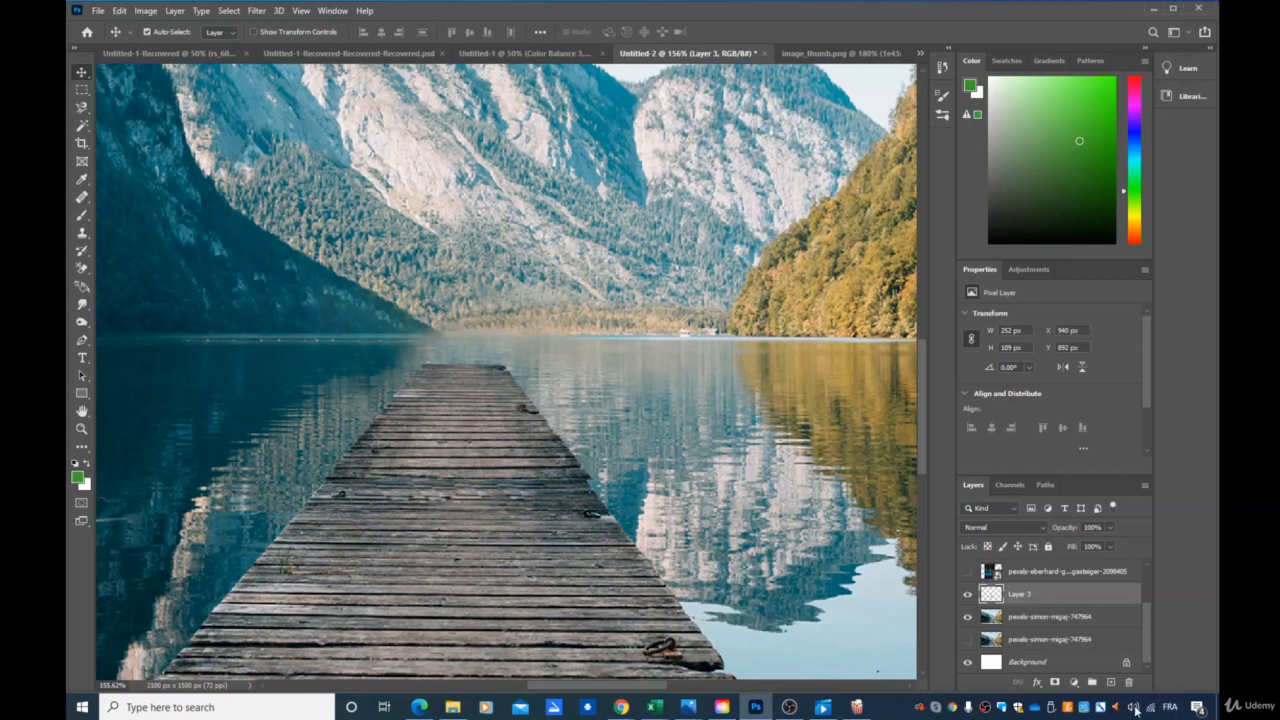
key(ctrl+t)
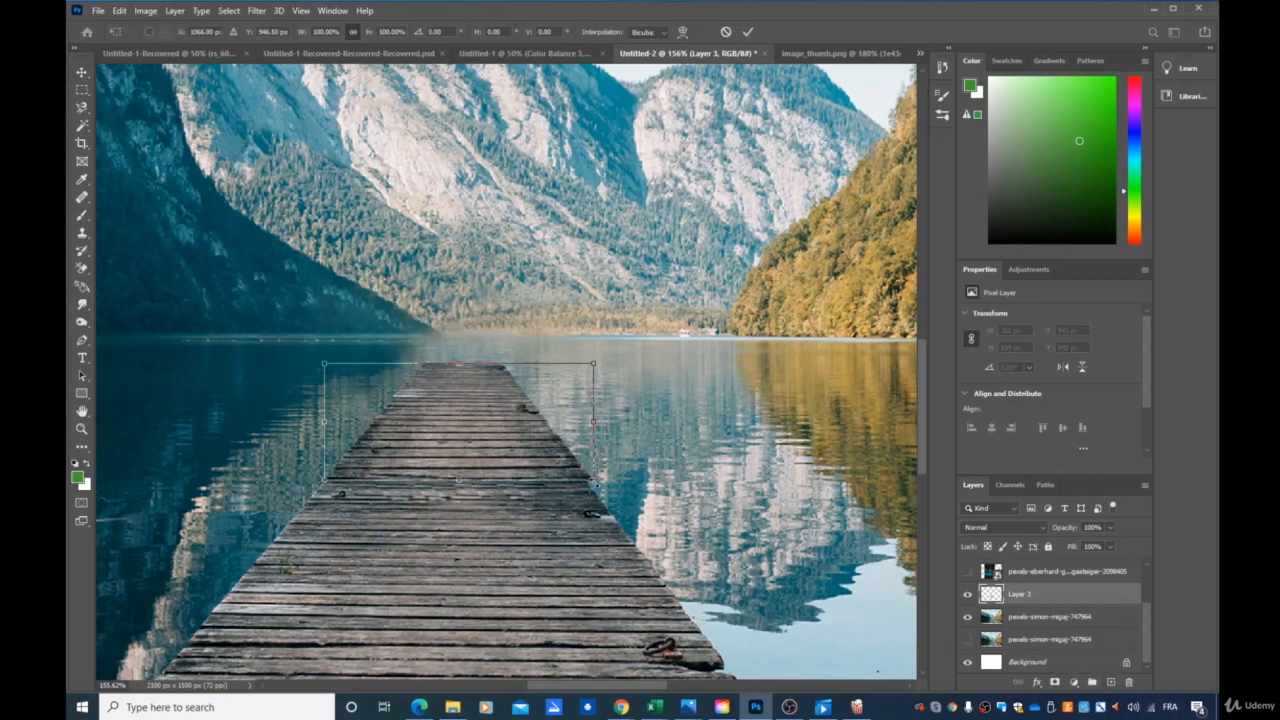
drag(596, 484, 587, 476)
key(Return)
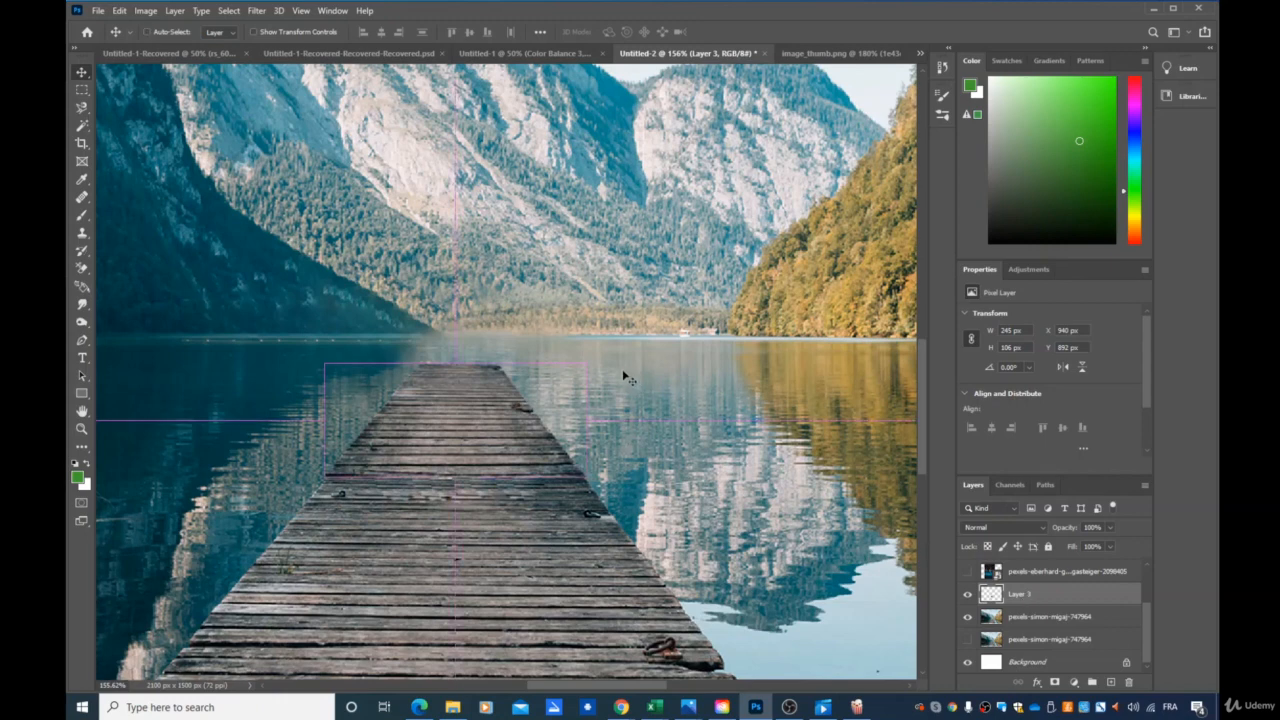
Duplicate the pier extension, scale the copy down to about 78 × 34 px and place it at the extension's far end.
key(ctrl+v)
drag(560, 397, 515, 333)
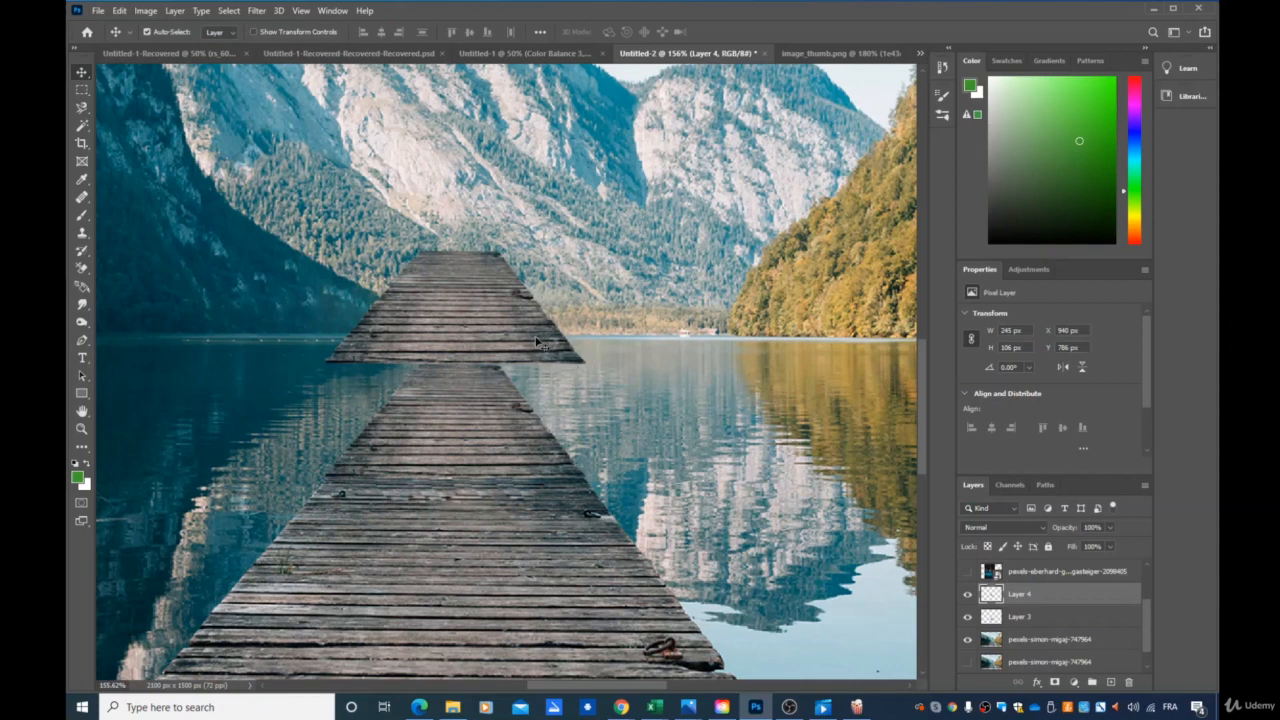
key(ctrl+t)
drag(586, 364, 415, 360)
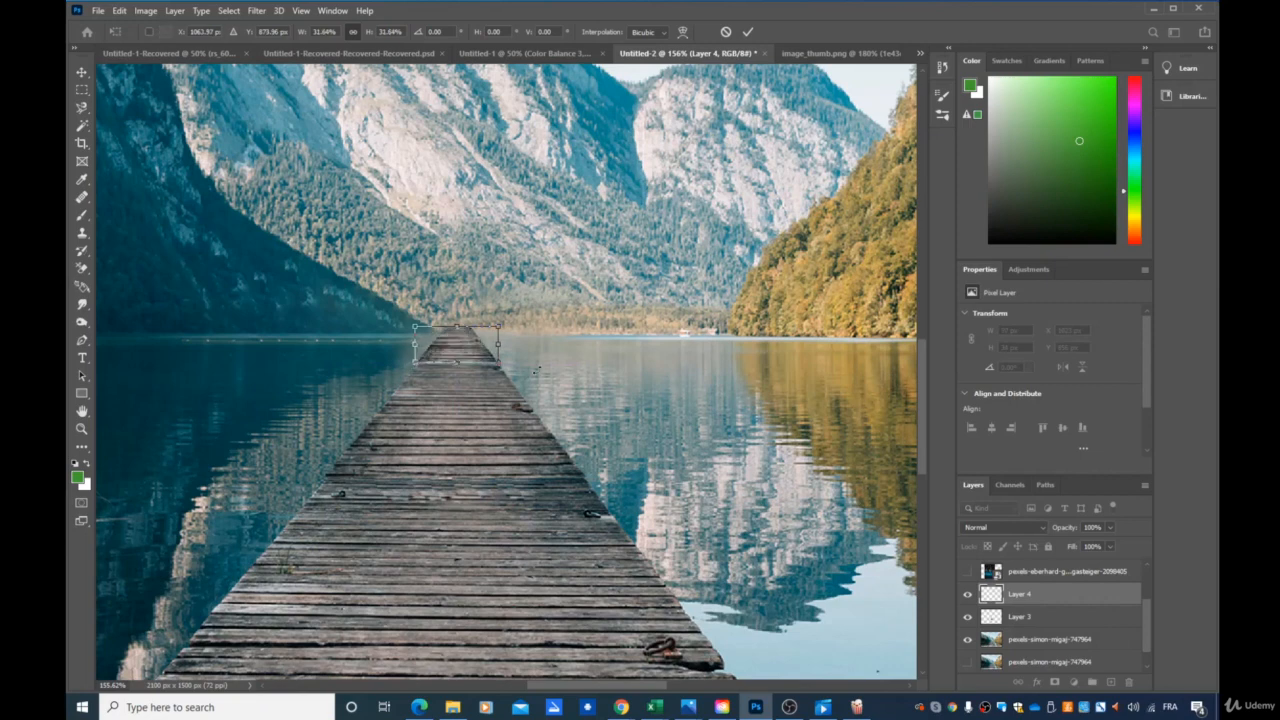
key(Return)
drag(464, 342, 468, 347)
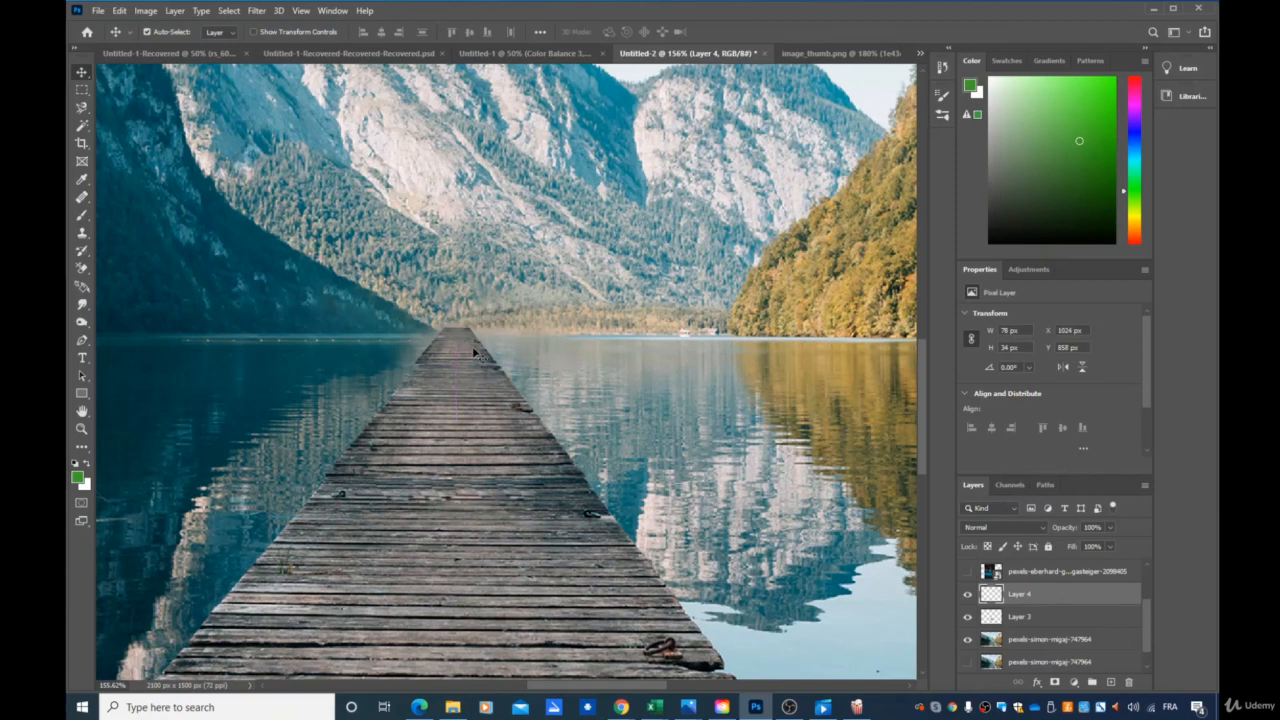
Fine-tune the farthest pier piece to about 75 × 33 px to match the edges of the section before it.
key(ctrl+t)
drag(417, 365, 471, 354)
key(Return)
scroll(640, 470, down, 5)
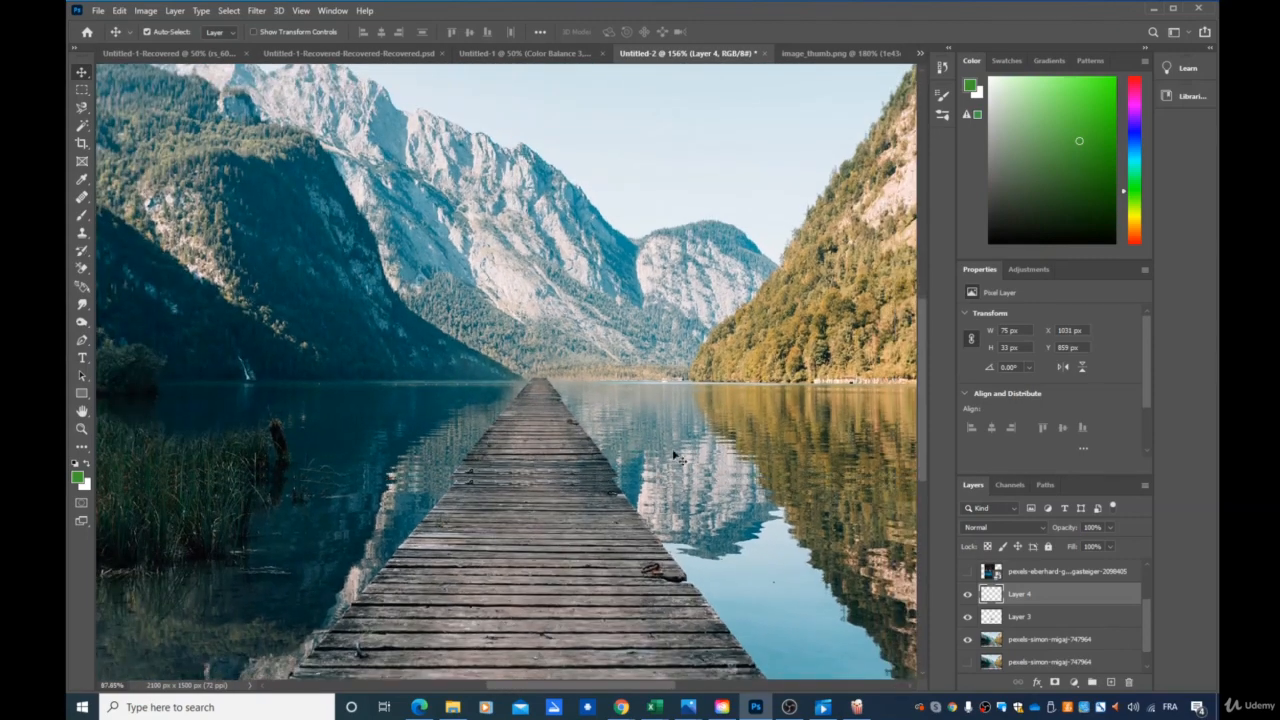
Show the photo of the red-roofed lake house over the pier scene and activate the Magnetic Lasso tool.
scroll(690, 497, up, 1)
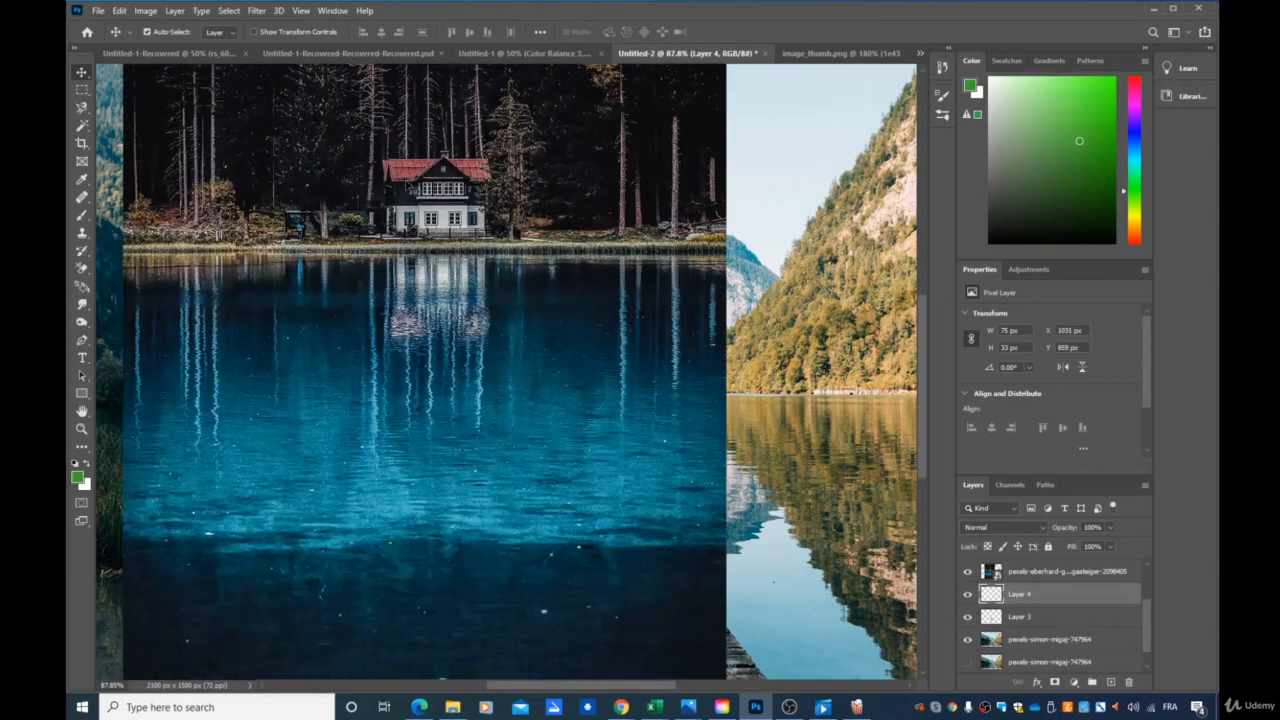
drag(372, 227, 620, 407)
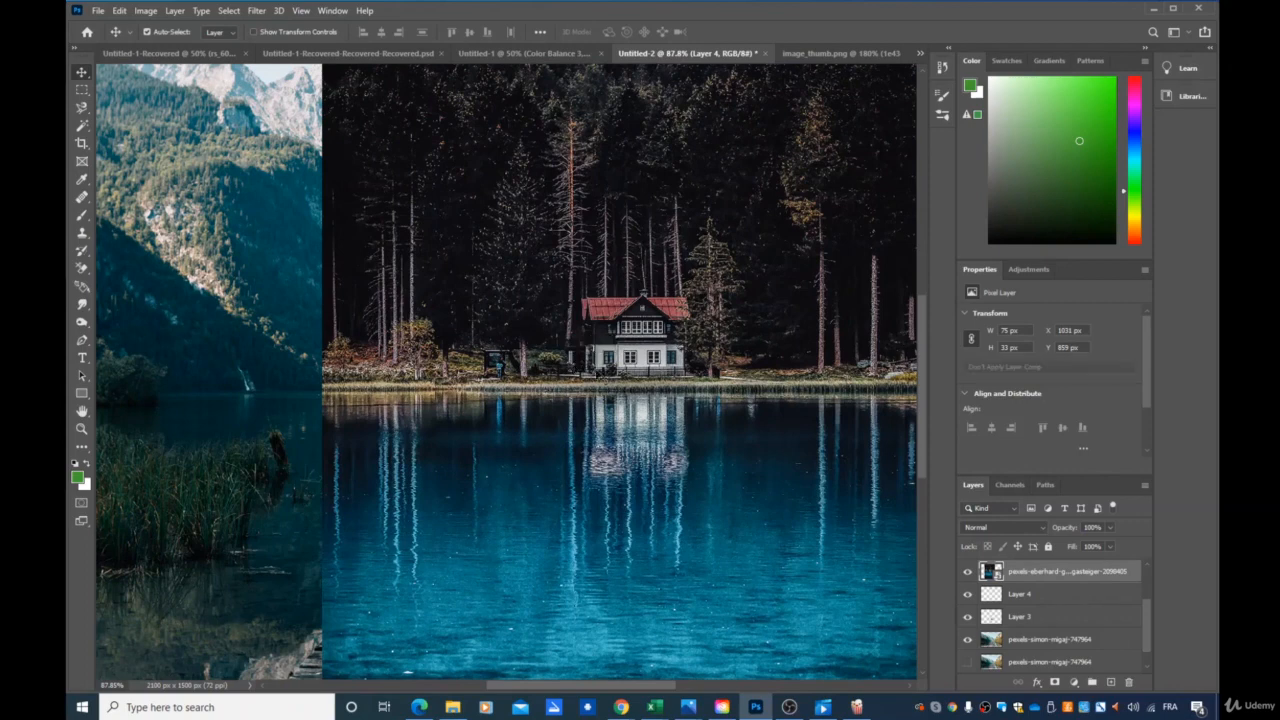
click(82, 107)
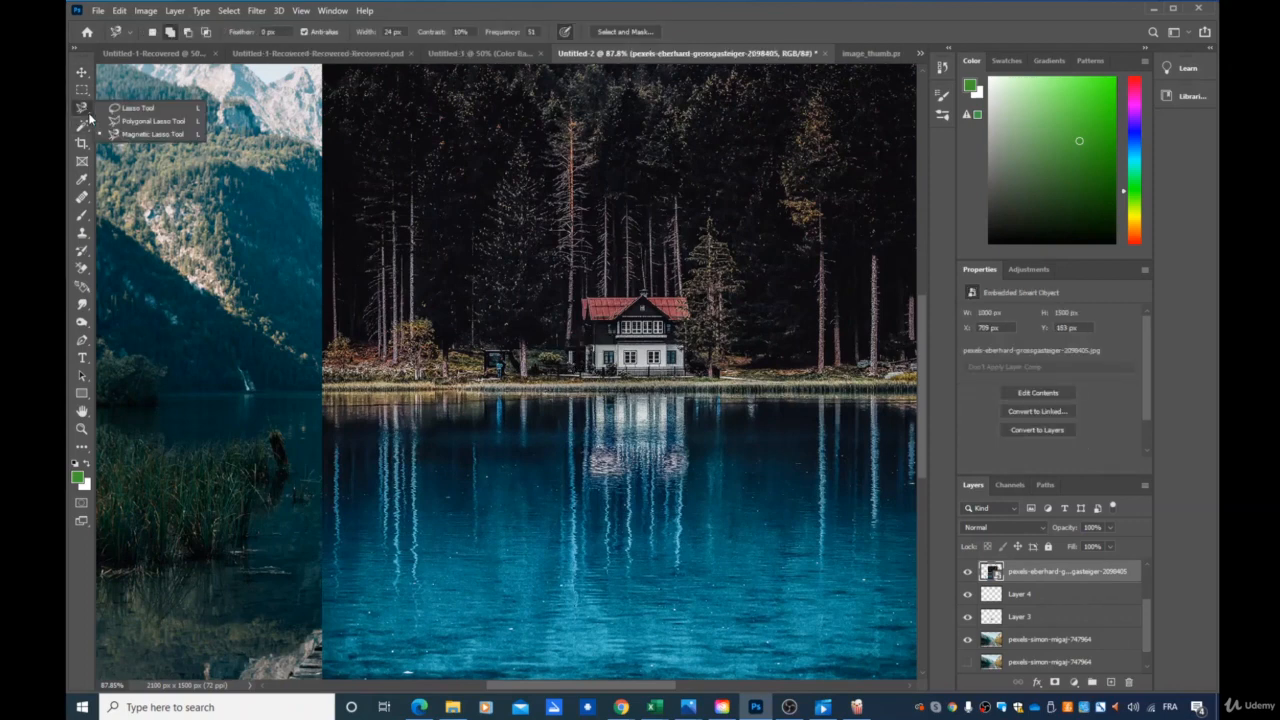
click(155, 134)
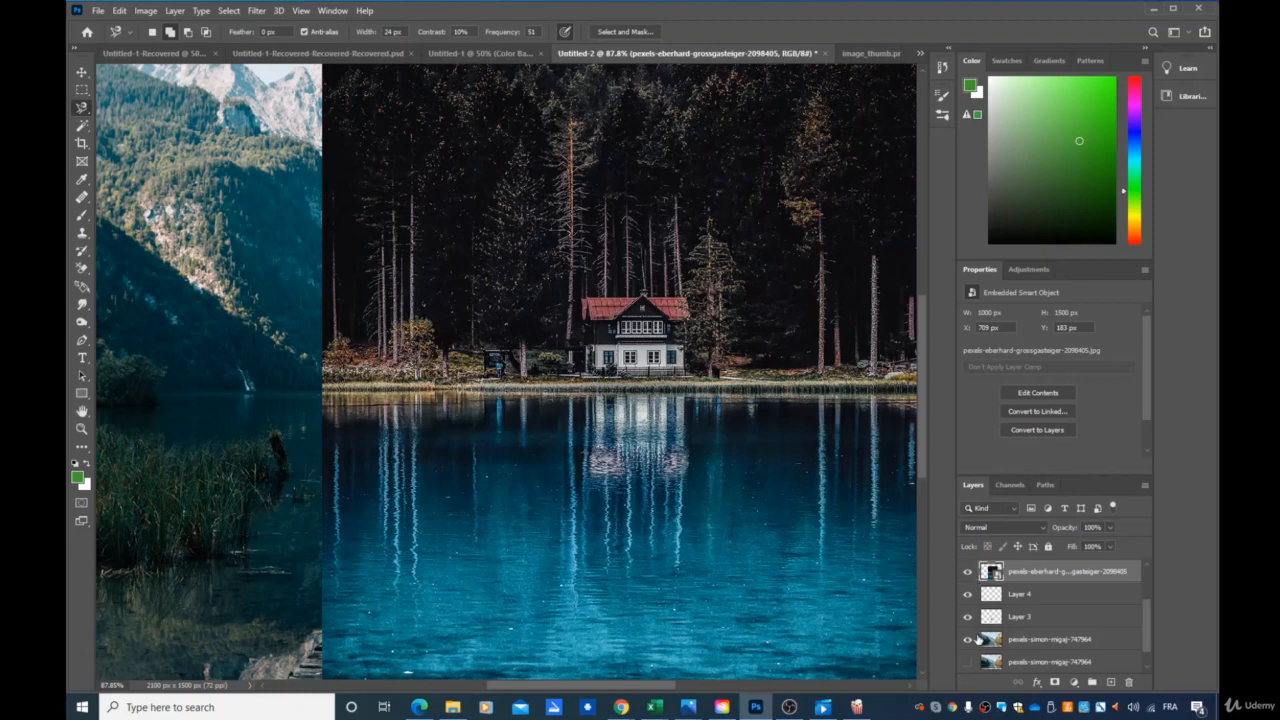
Hide the house photo and toggle the visibility of the other layers to examine what each one contains.
click(967, 571)
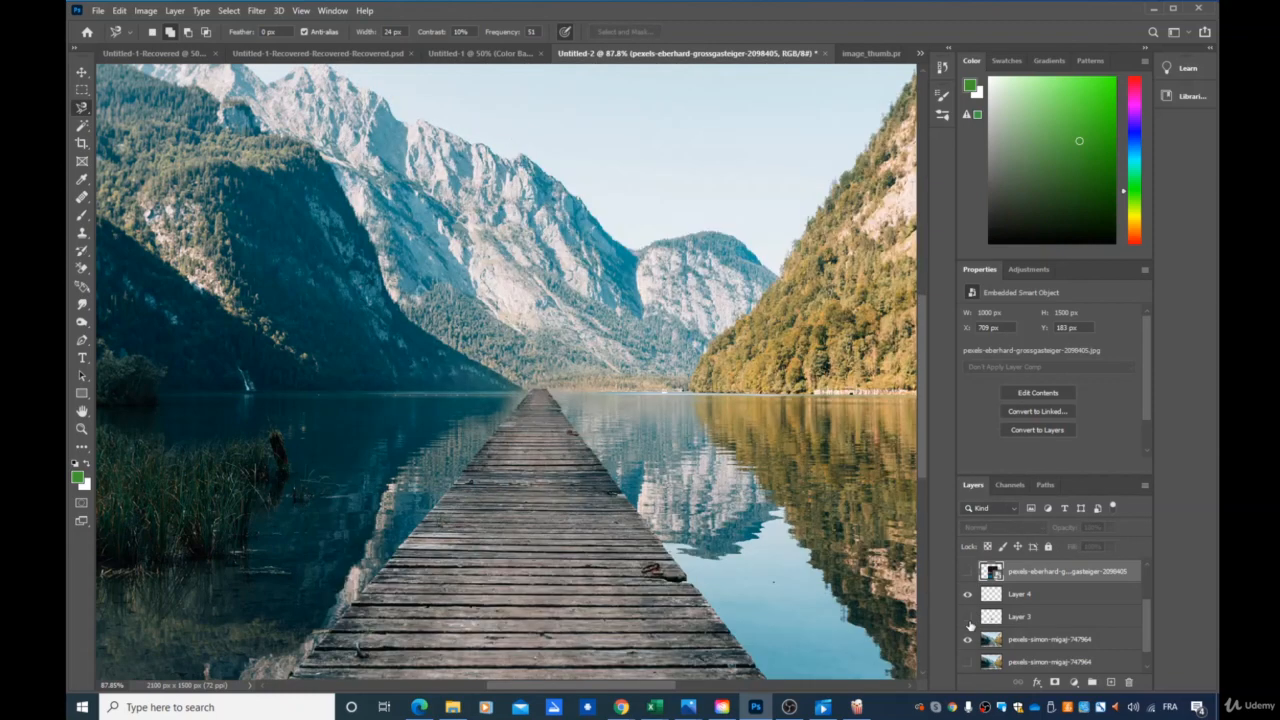
scroll(968, 619, up, 2)
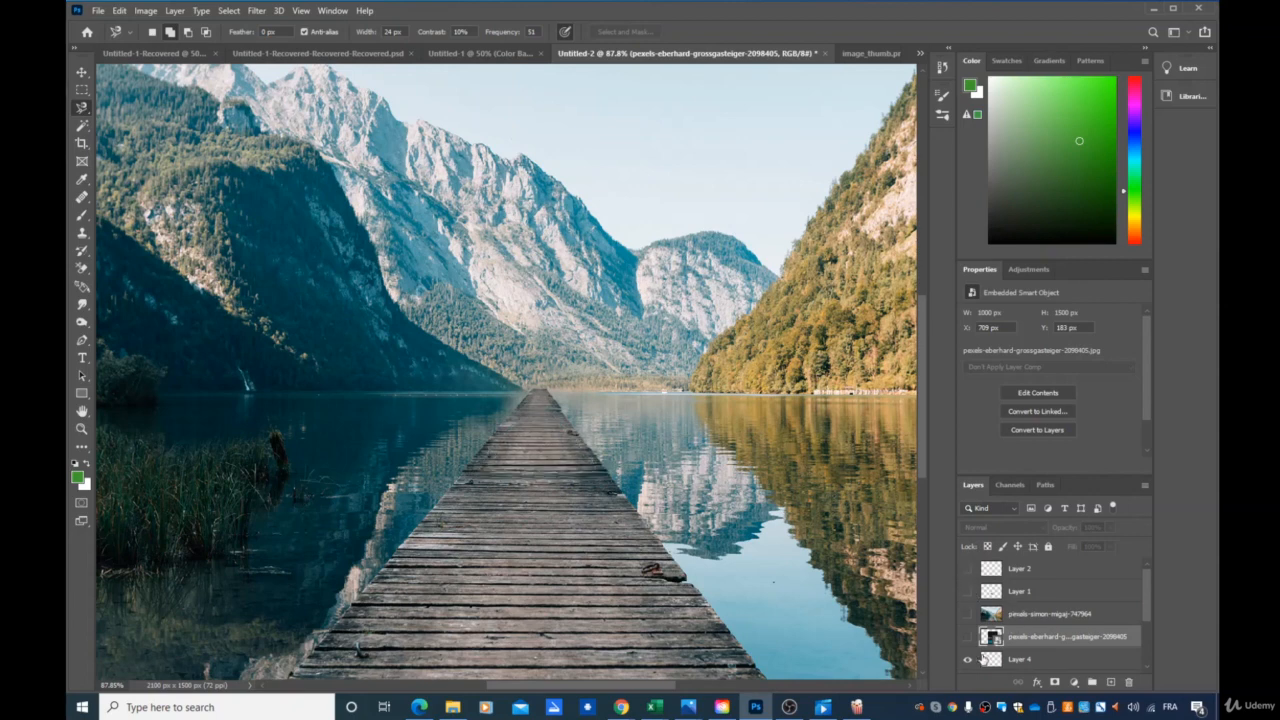
scroll(1011, 622, down, 3)
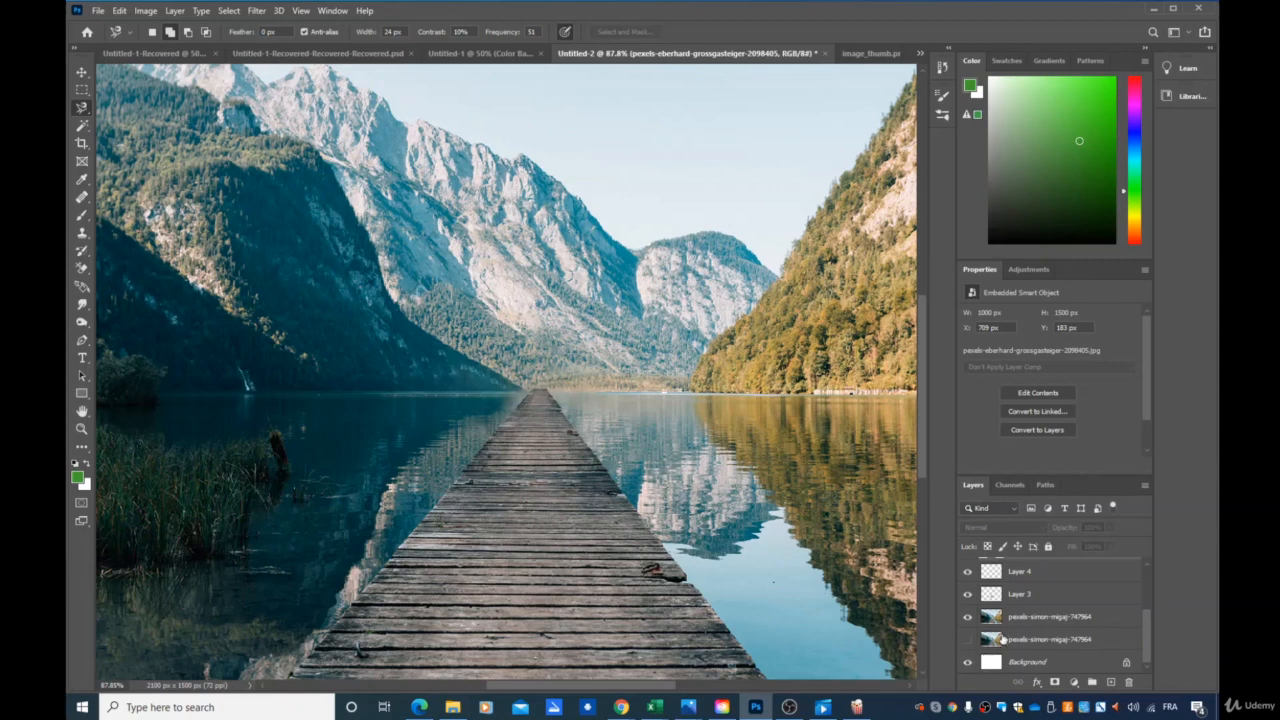
scroll(1001, 640, up, 1)
click(967, 618)
click(967, 618)
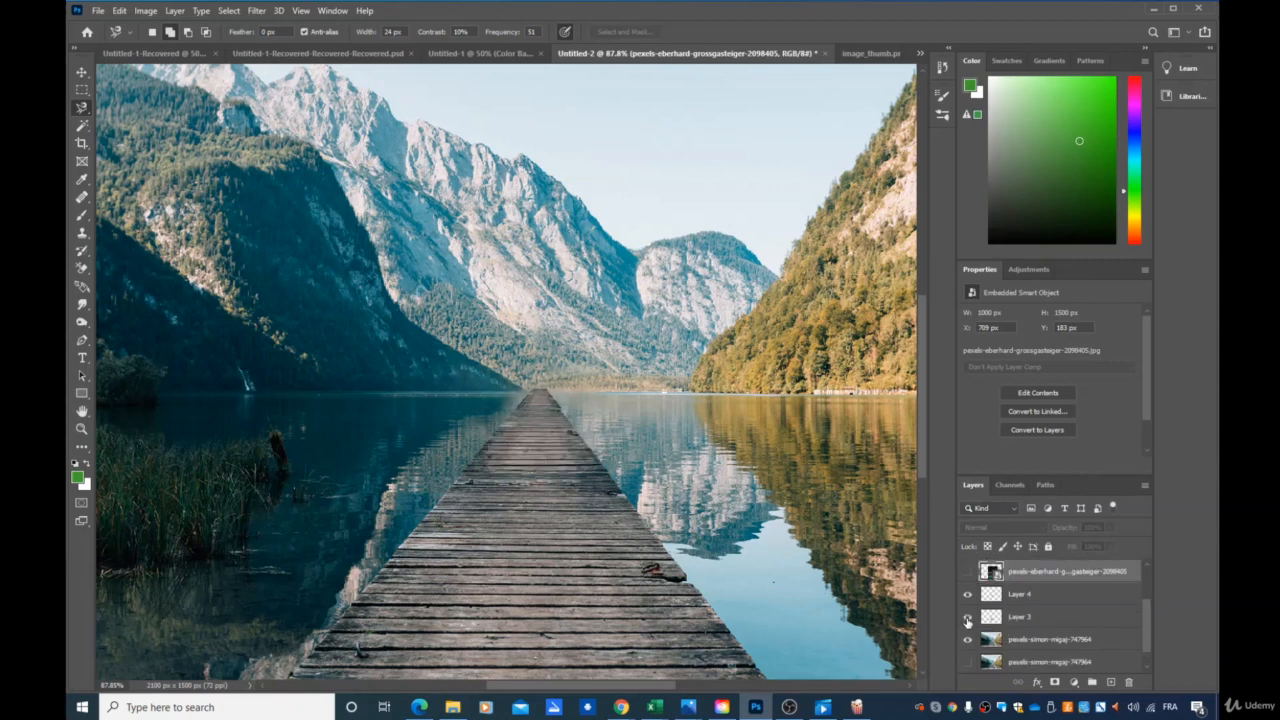
click(967, 594)
click(967, 594)
scroll(968, 595, up, 1)
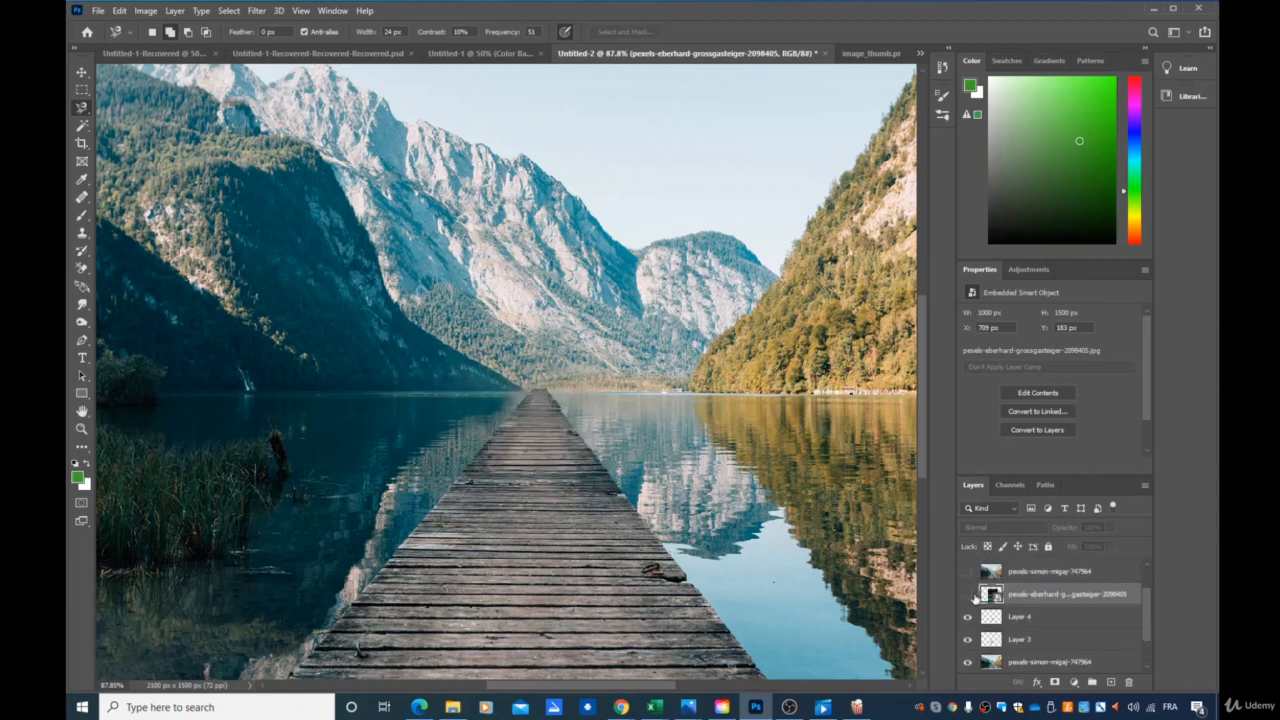
click(969, 595)
click(968, 596)
scroll(970, 598, up, 2)
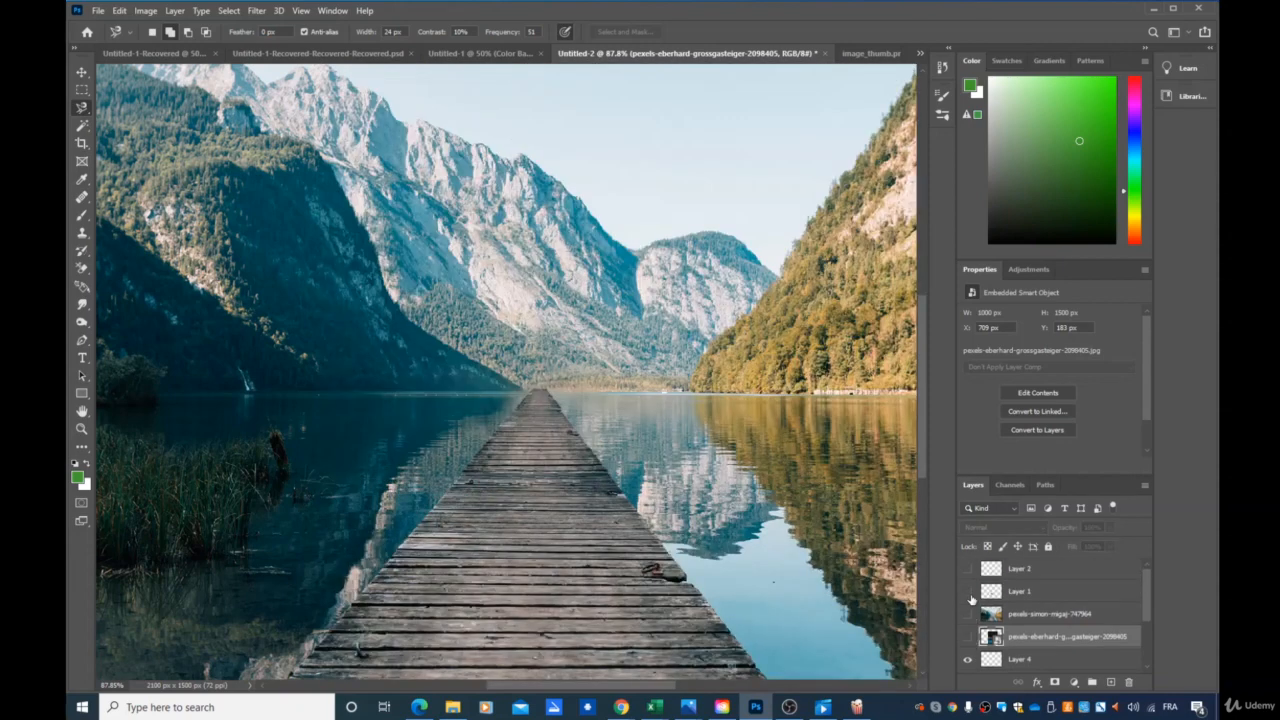
click(966, 594)
click(967, 594)
Show the house photo again and rasterize its smart object layer.
click(967, 637)
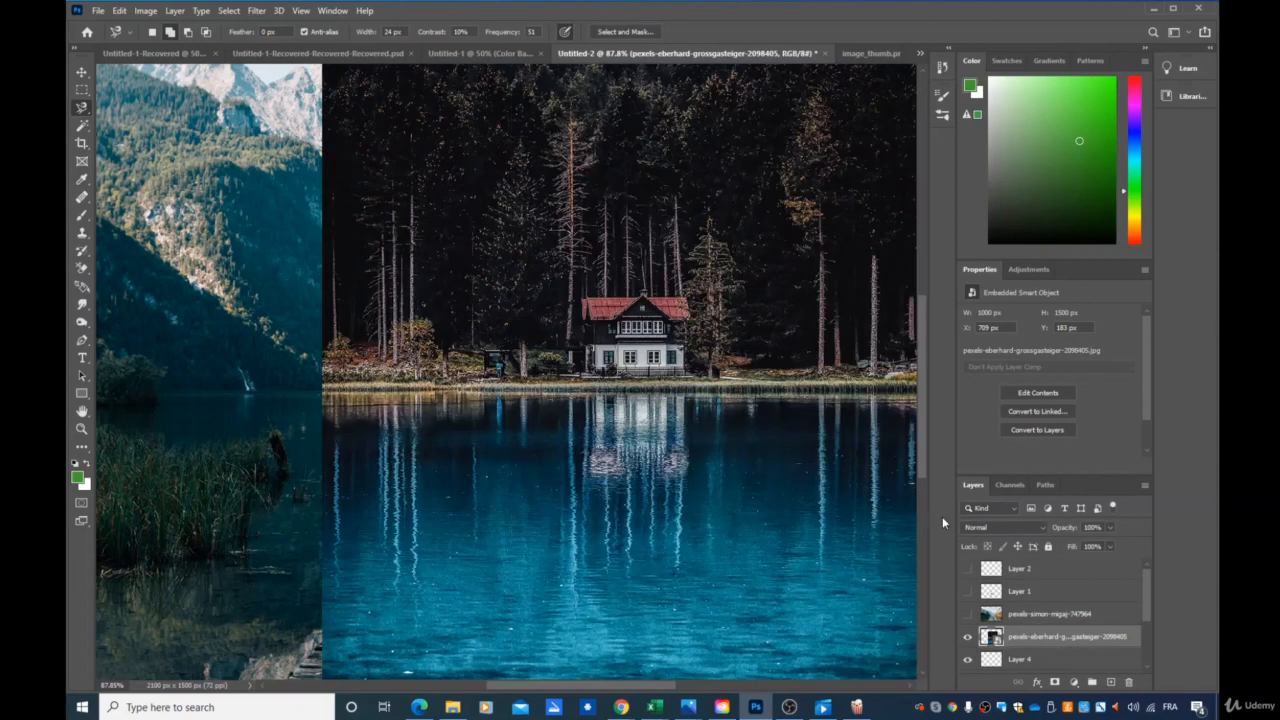
right_click(1018, 645)
click(1052, 300)
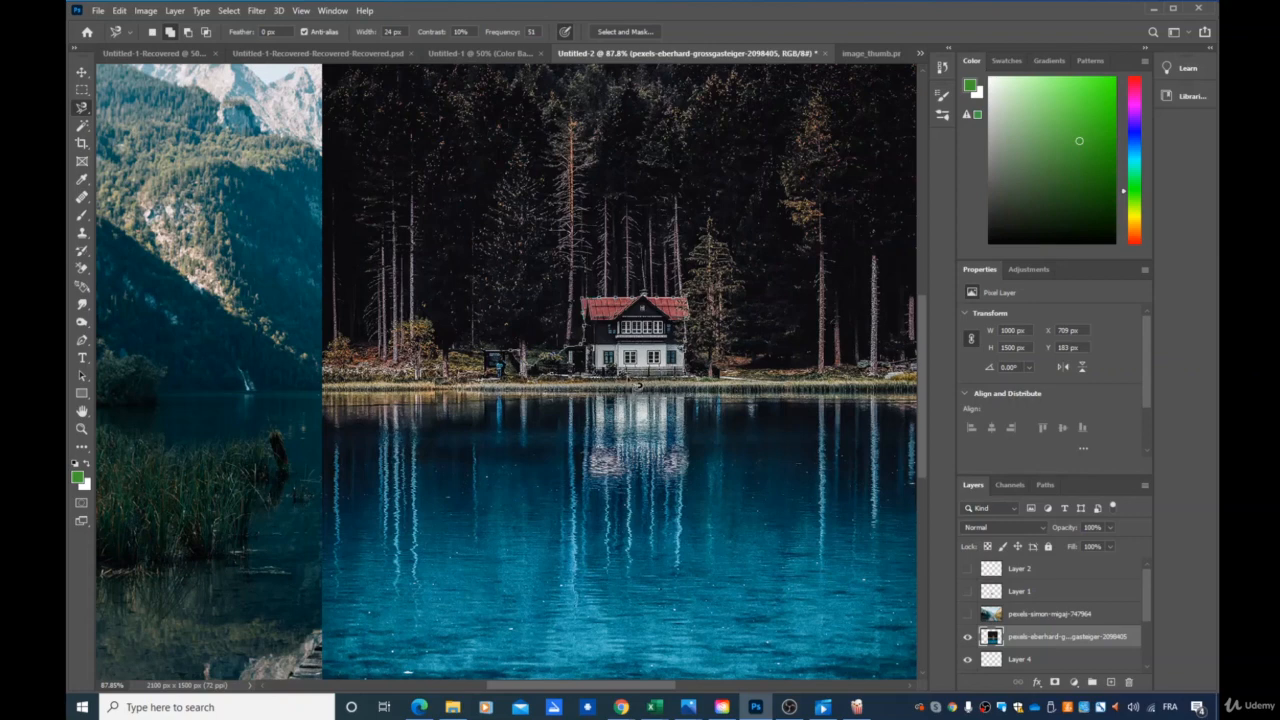
Select the red-roofed house with the Magnetic Lasso and copy it to a new layer with the source photo hidden.
click(638, 384)
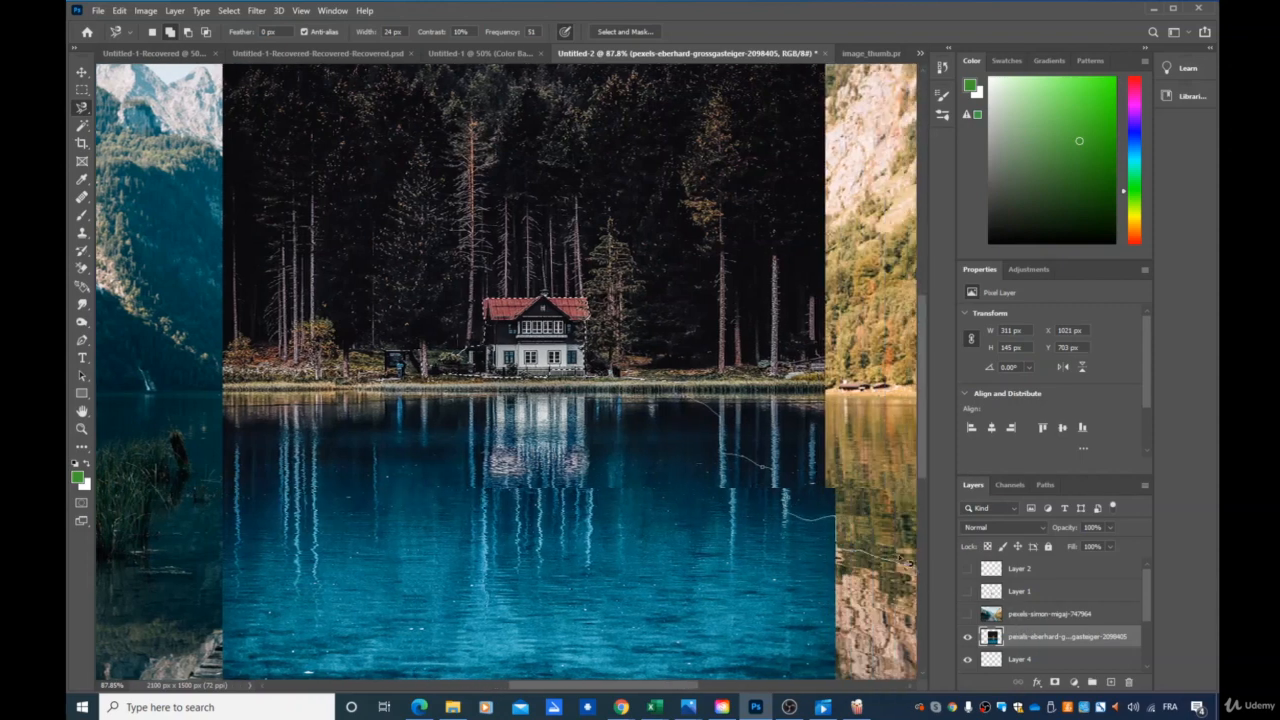
double_click(597, 424)
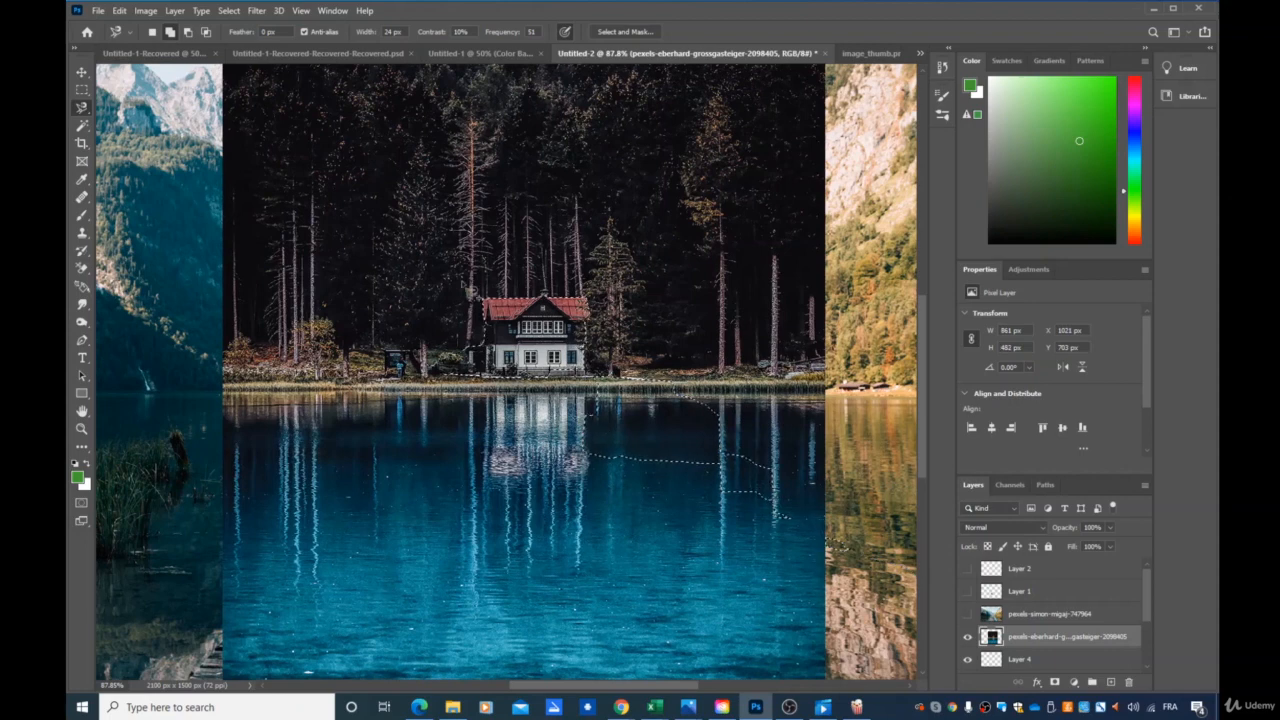
click(229, 10)
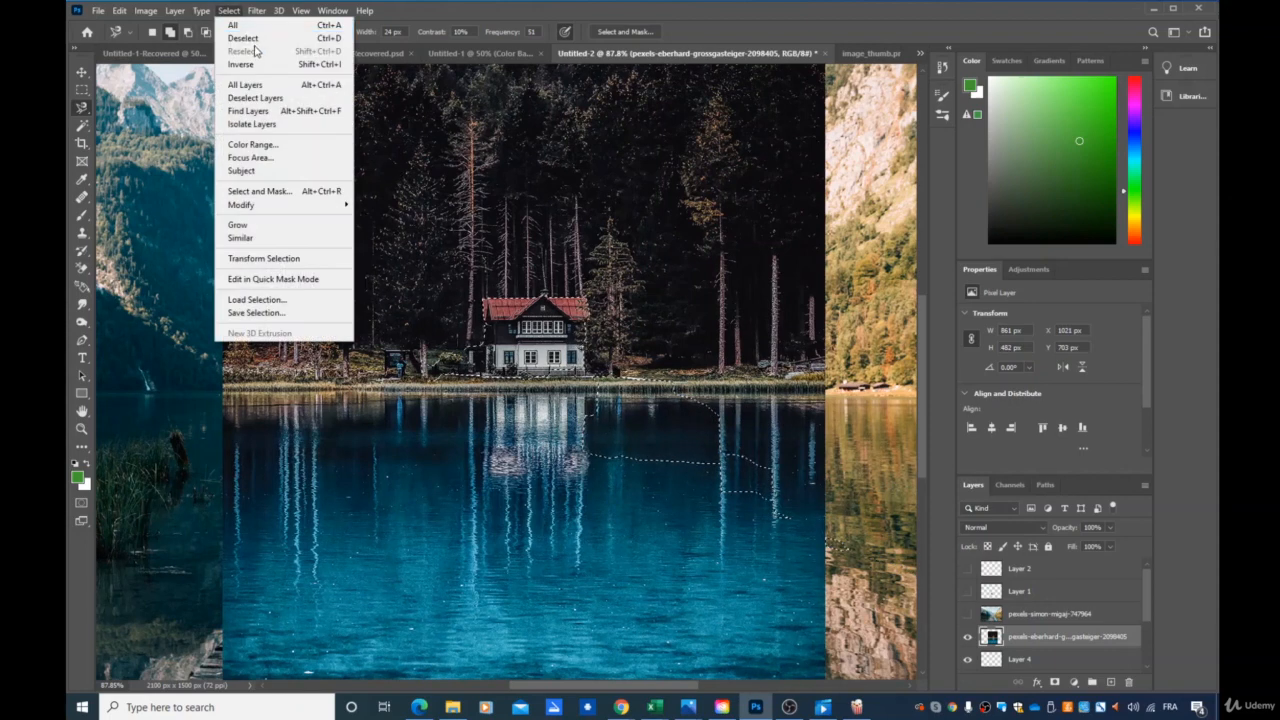
click(603, 312)
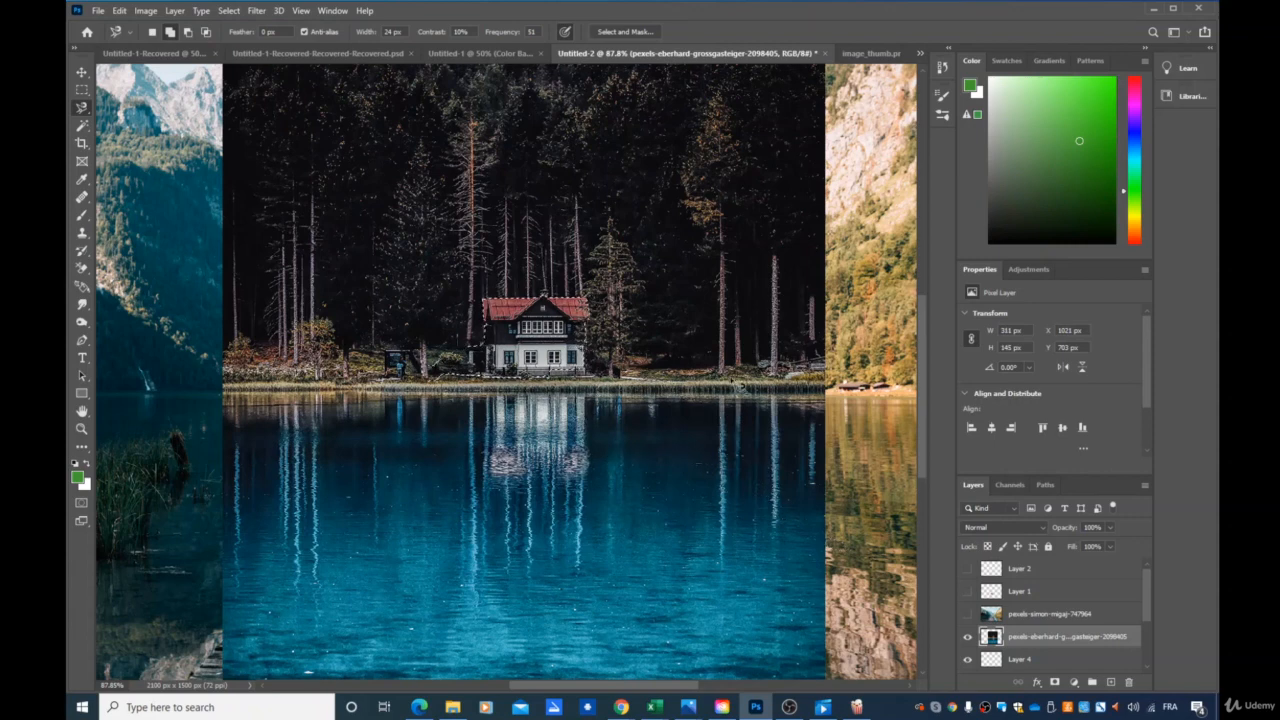
key(ctrl+j)
click(968, 660)
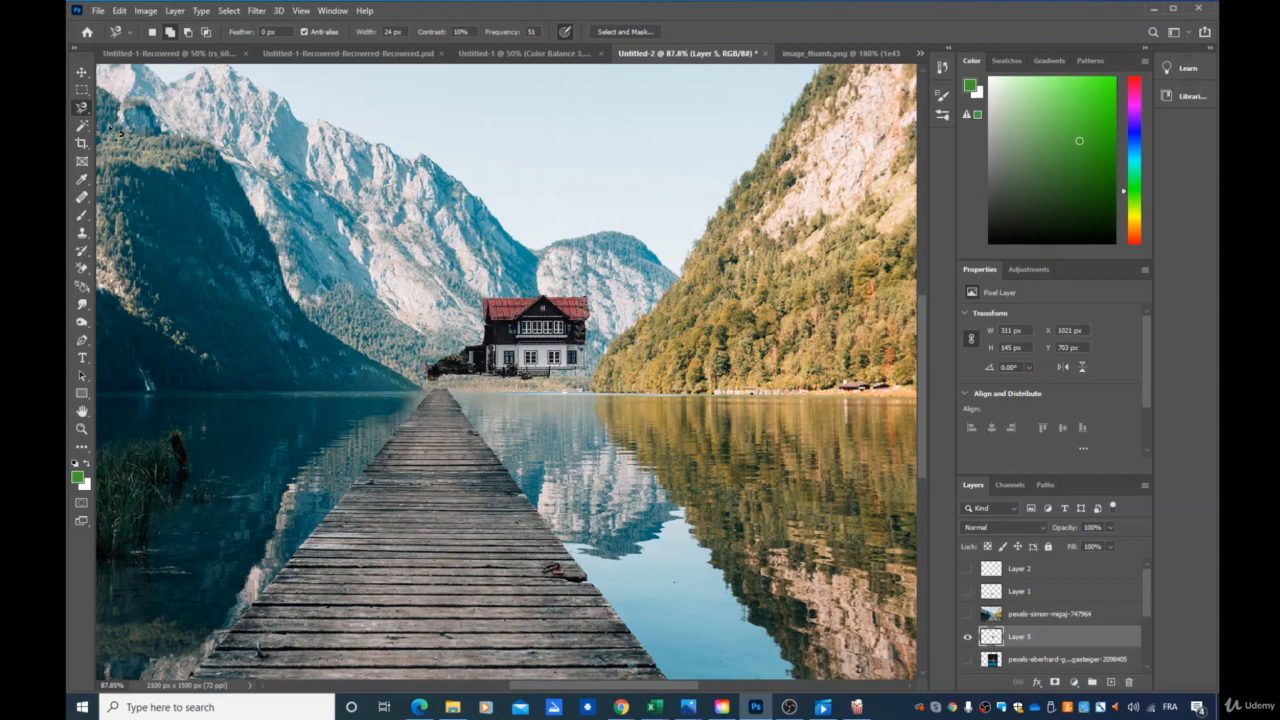
Raise the copied house slightly and scale it down to about 52 × 24 px near the far shore.
click(82, 72)
drag(528, 345, 525, 314)
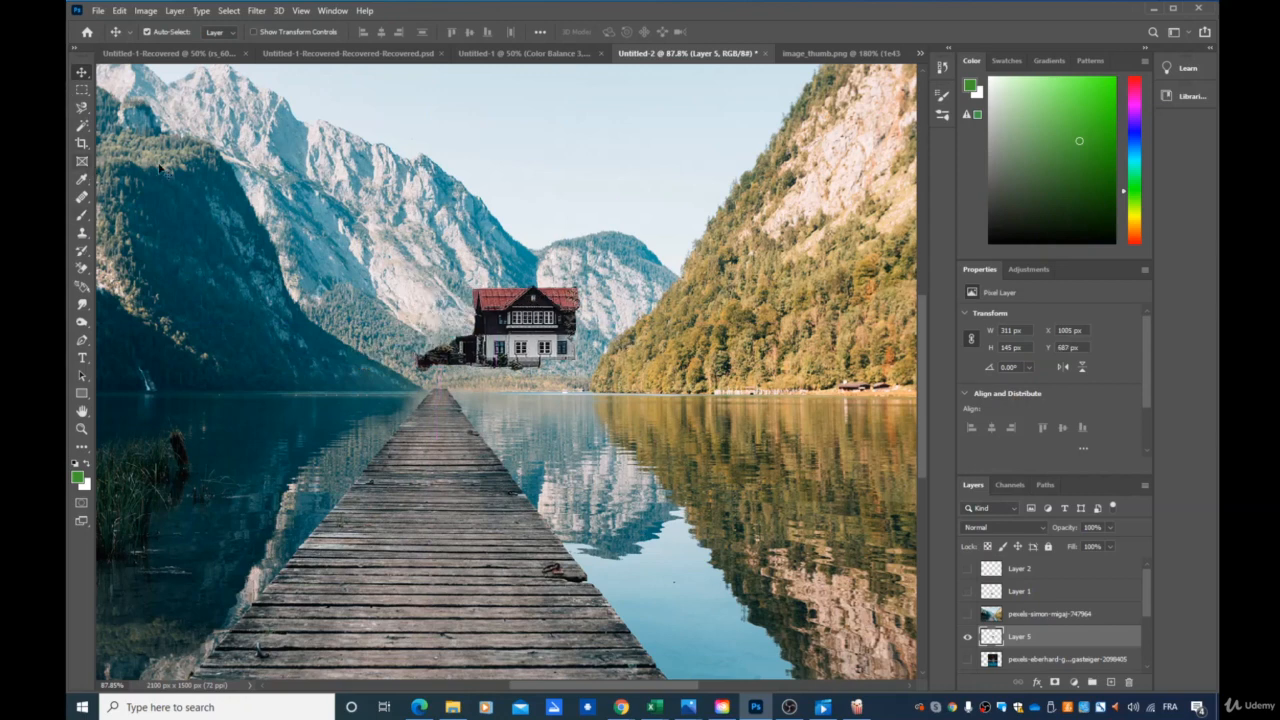
key(ctrl)
key(ctrl+t)
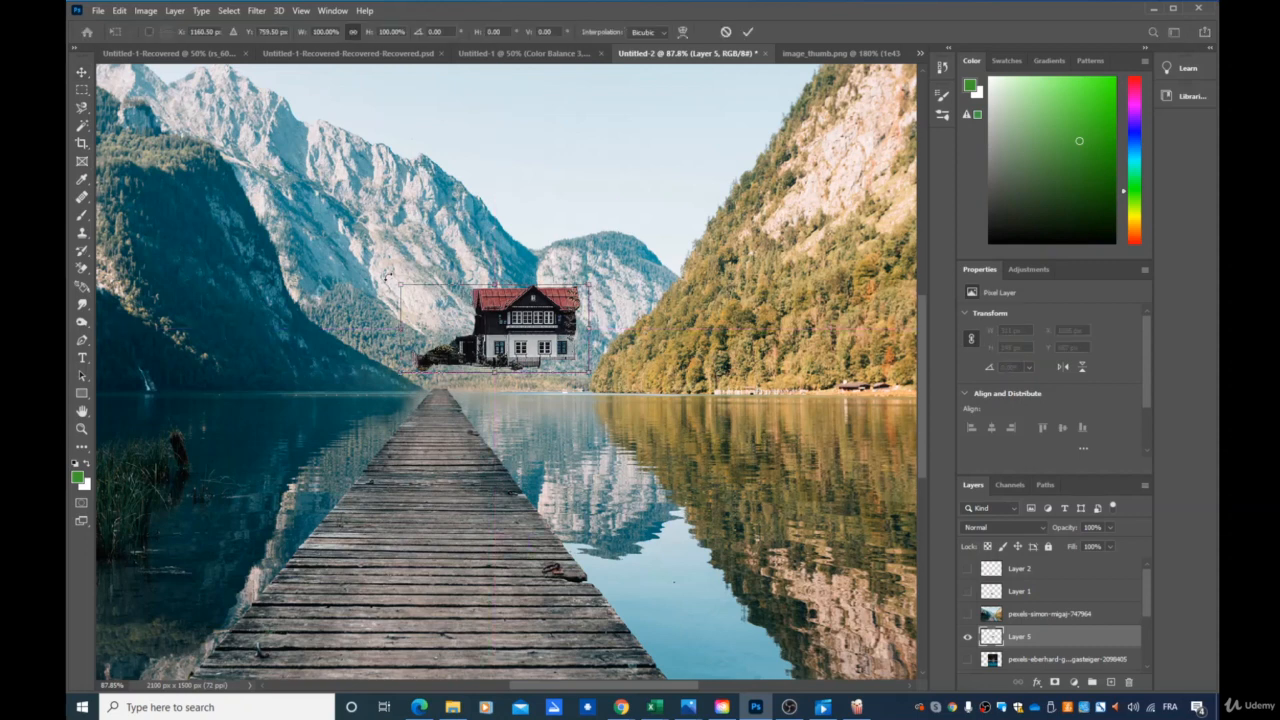
drag(399, 282, 515, 375)
key(Return)
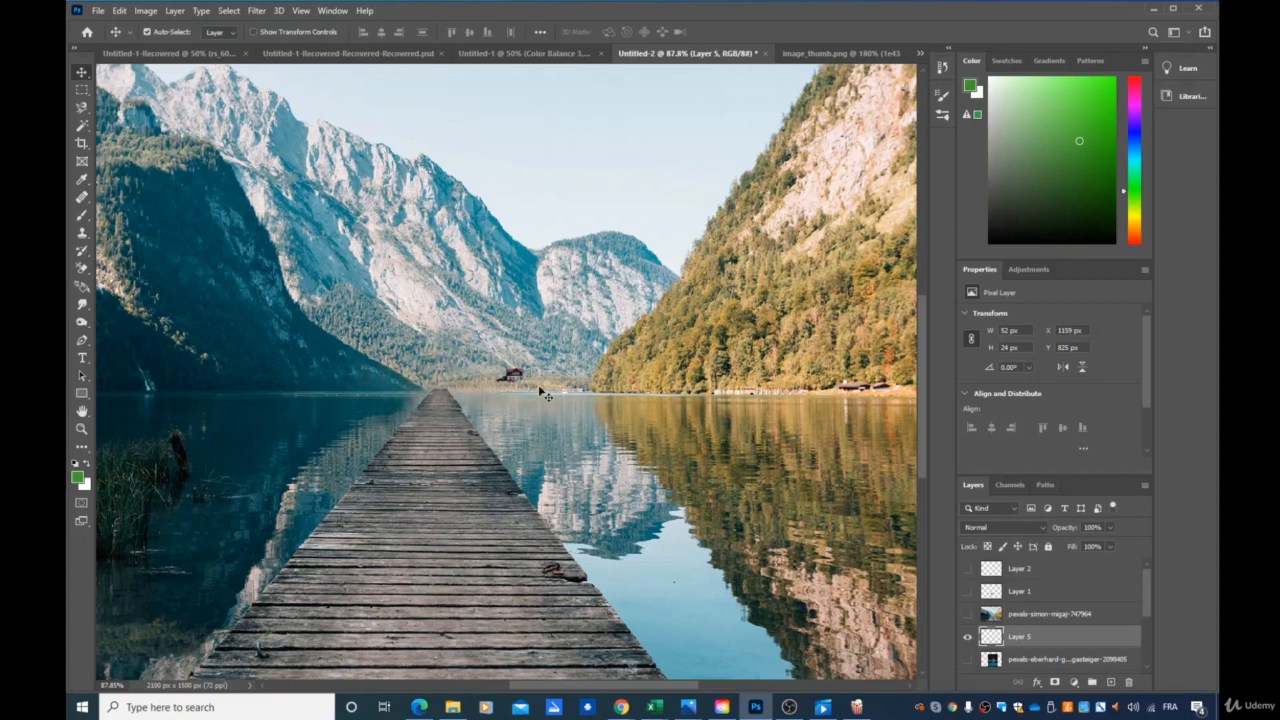
Place the small house at the far end of the pier.
scroll(515, 376, up, 5)
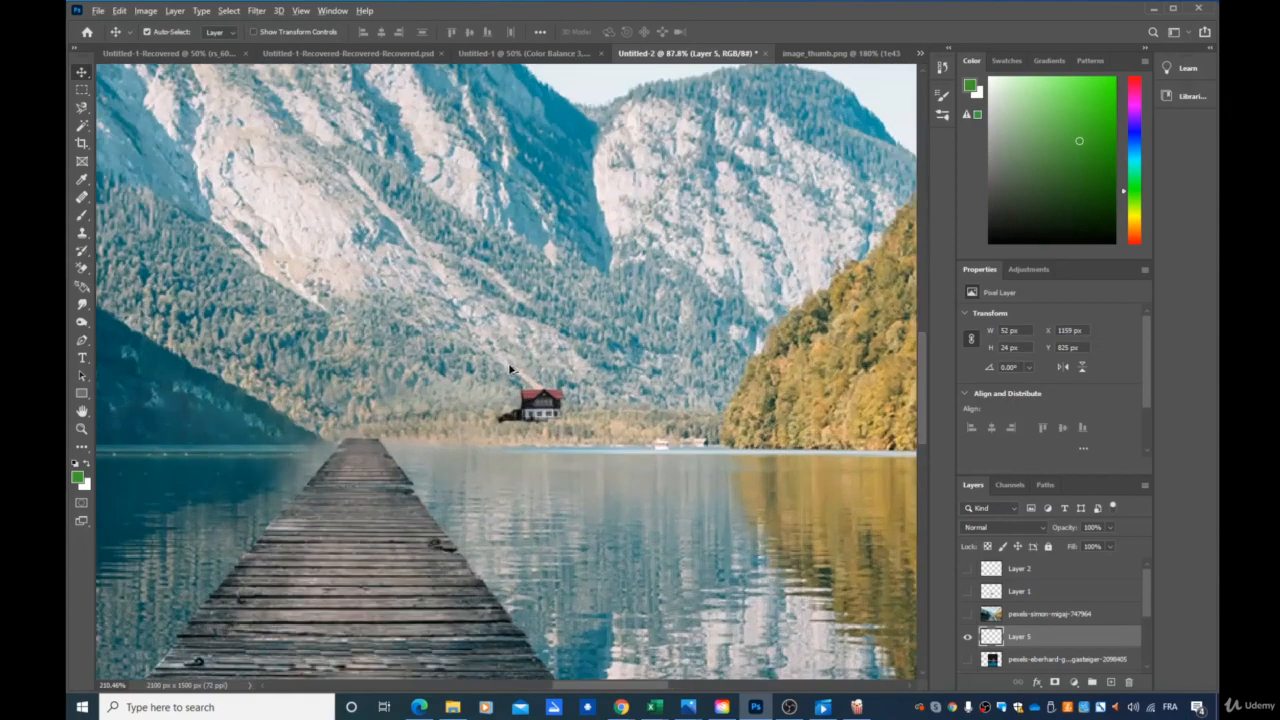
scroll(568, 410, up, 3)
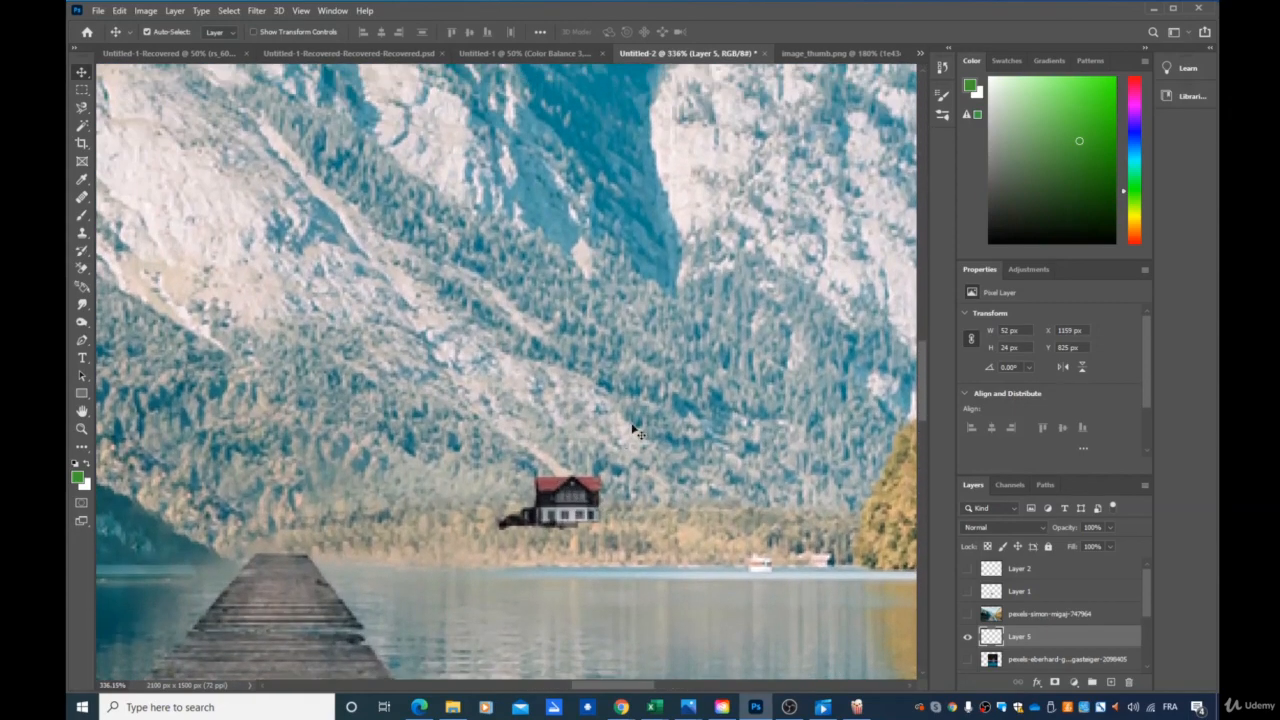
scroll(668, 426, down, 1)
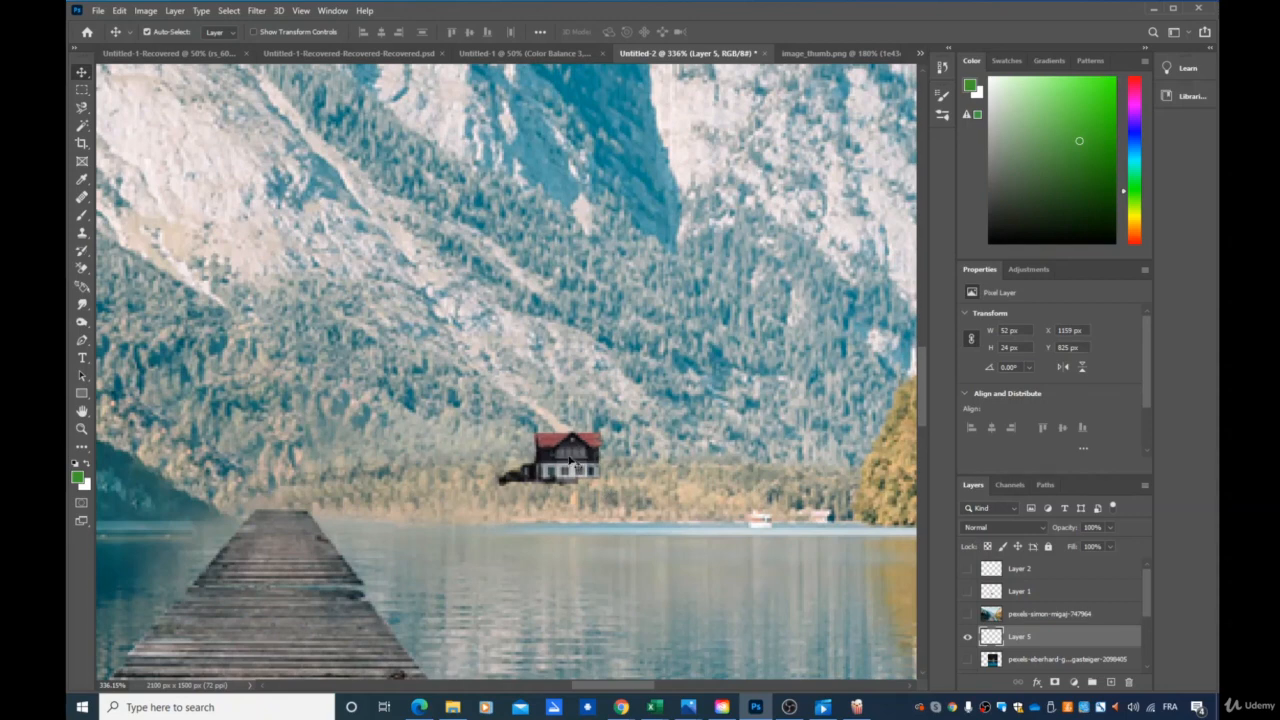
drag(575, 463, 277, 488)
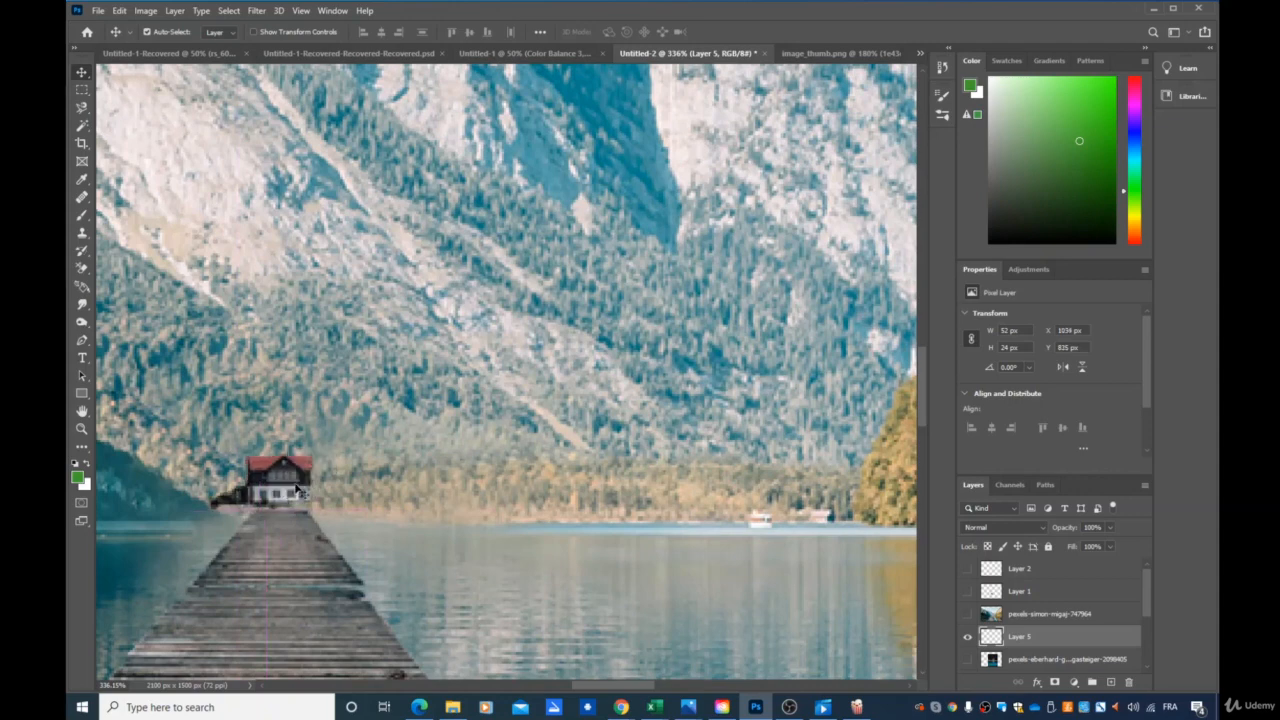
click(573, 453)
scroll(567, 452, down, 6)
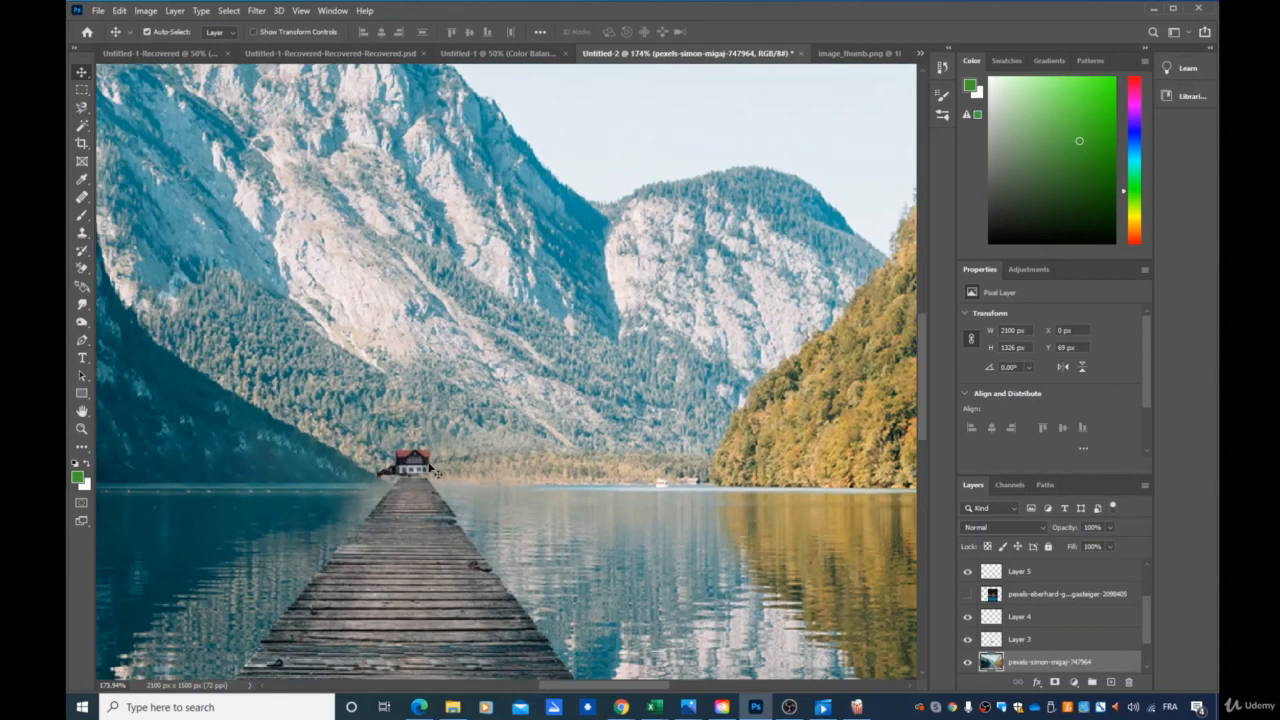
Move the house onto the far shore beside the pier's end and scale it down to about 32 × 15 px.
drag(432, 468, 481, 470)
drag(533, 470, 535, 472)
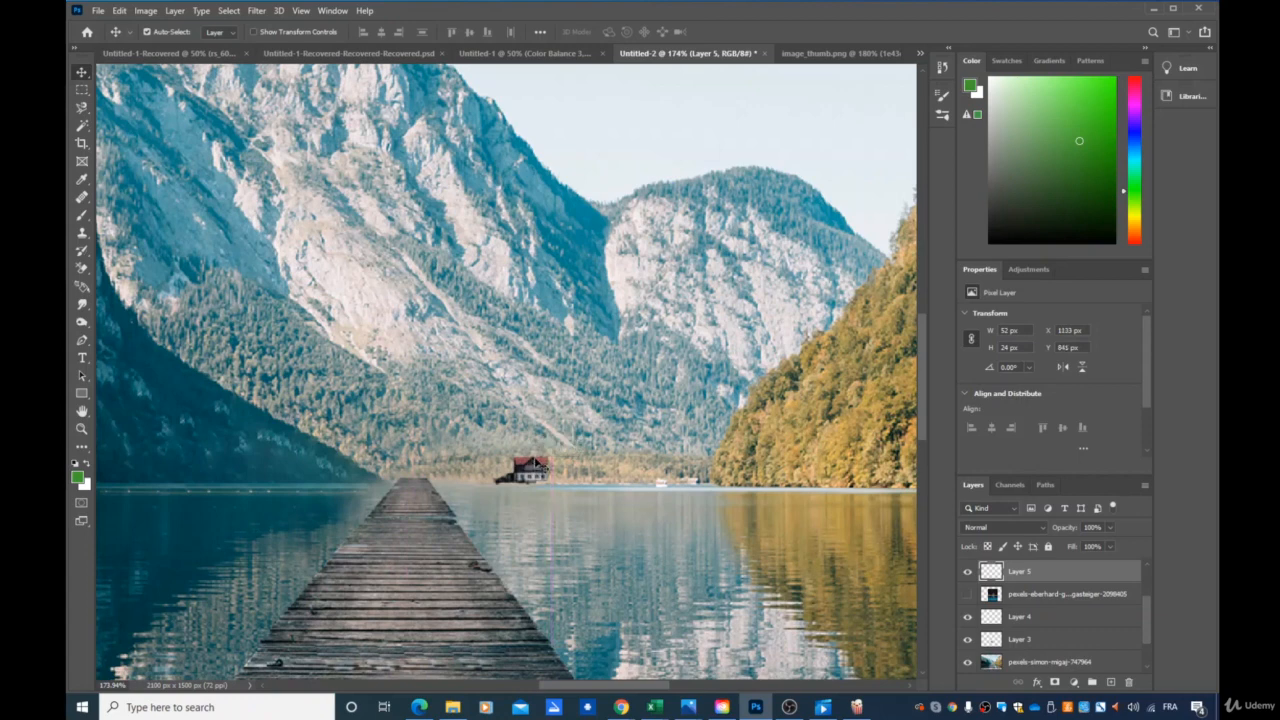
key(ctrl+t)
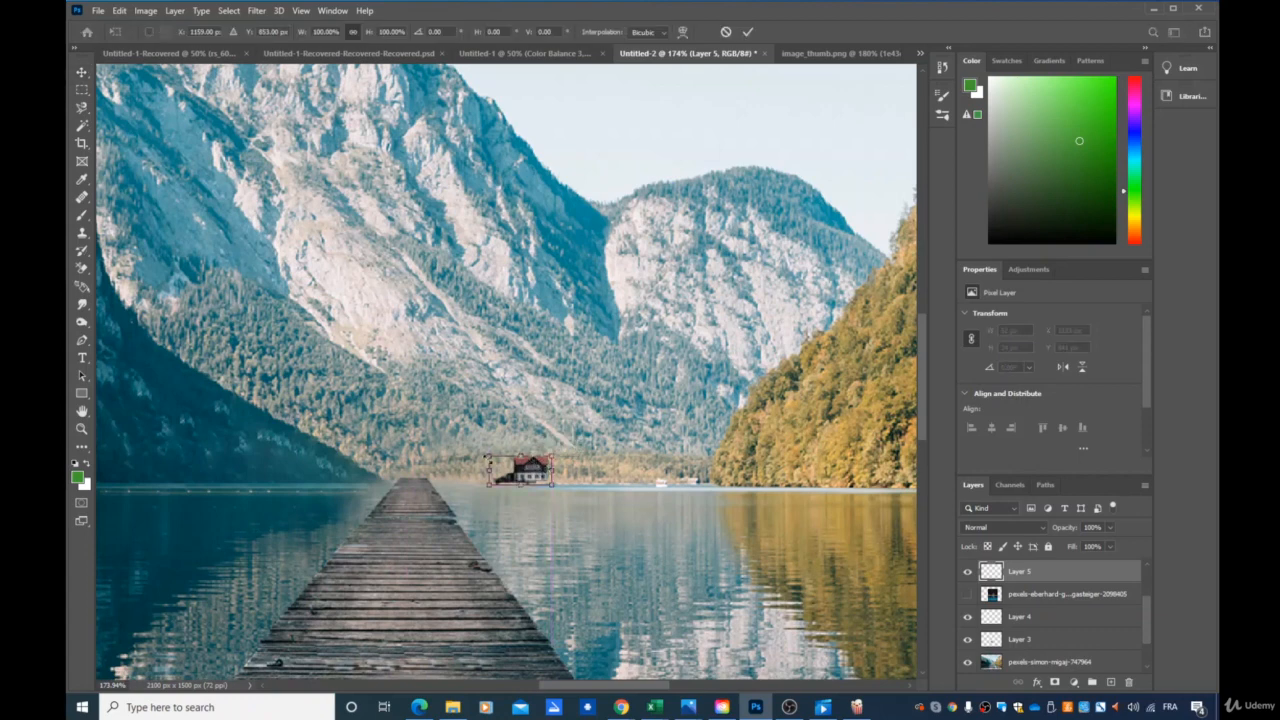
drag(492, 465, 552, 466)
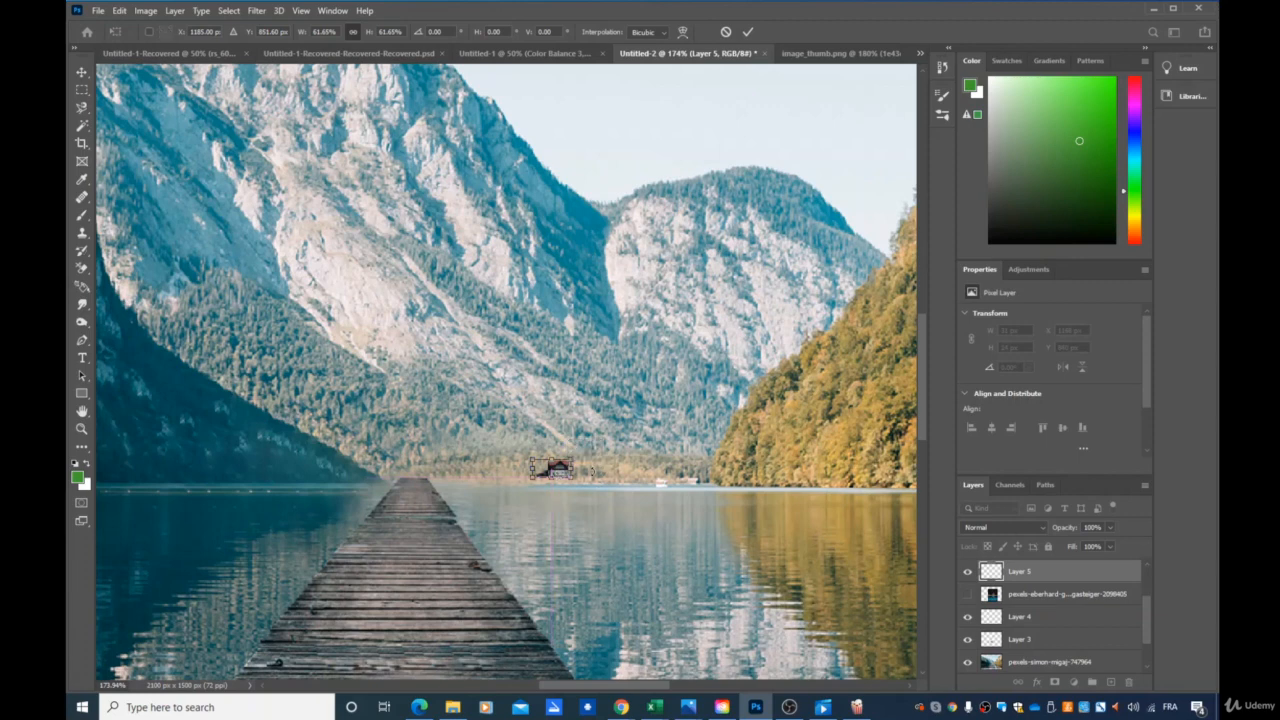
key(Return)
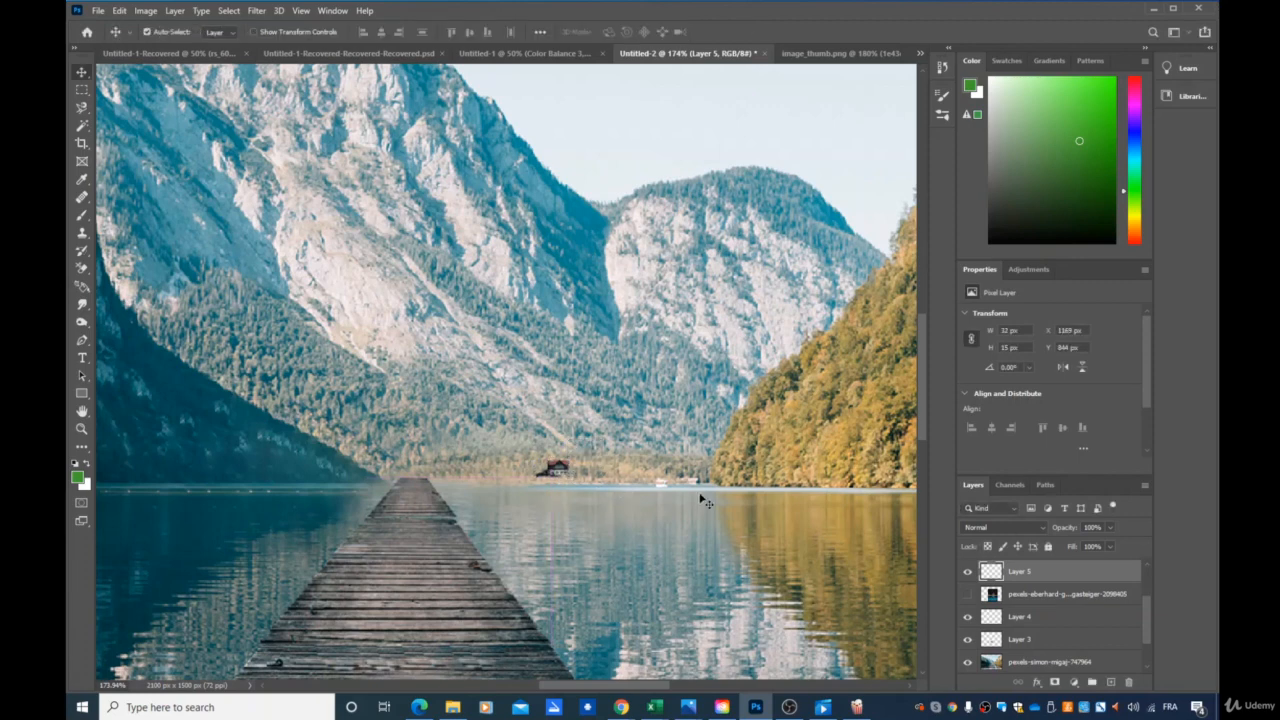
Add a Curves adjustment layer above the house layer and apply the Auto correction.
scroll(646, 474, down, 5)
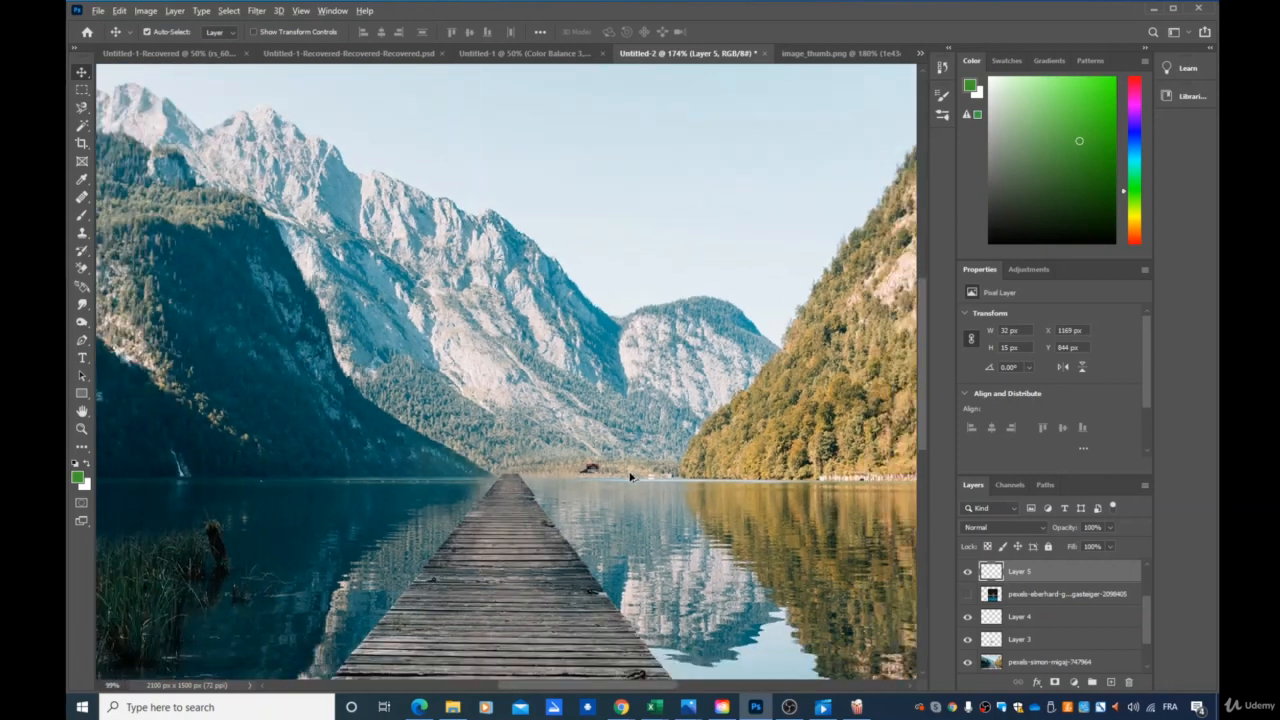
scroll(630, 476, down, 2)
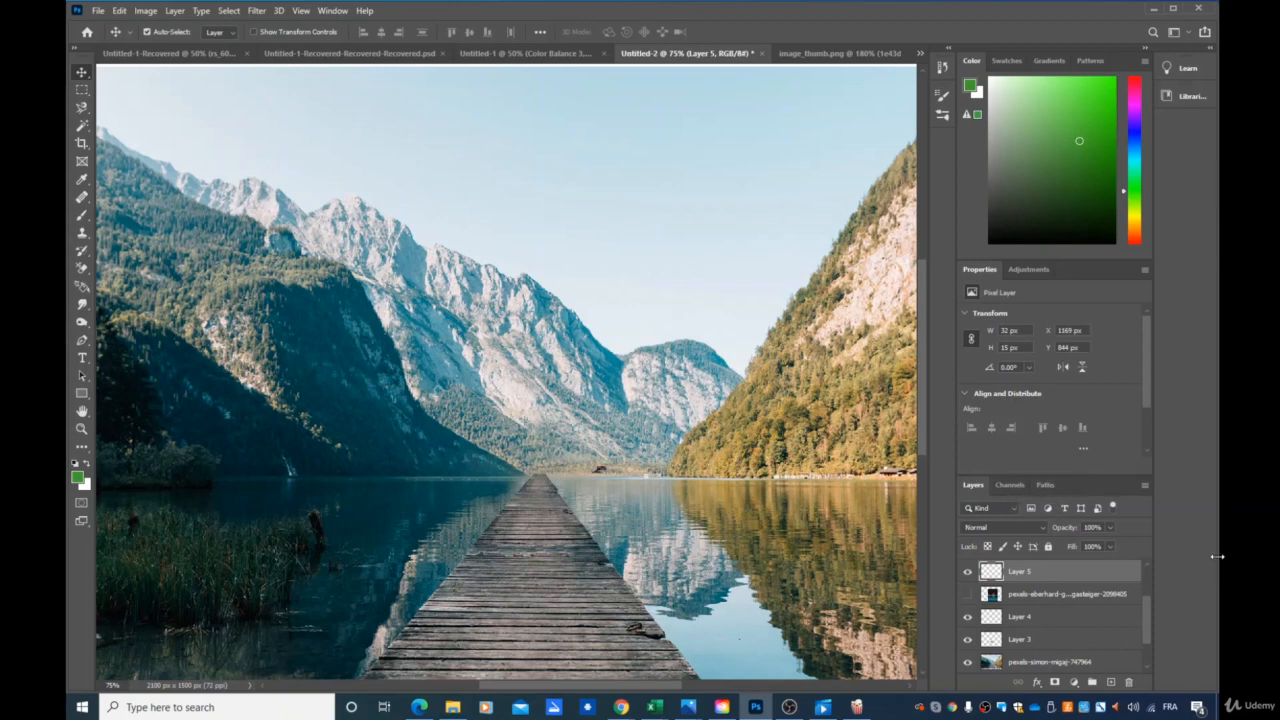
scroll(1217, 557, down, 1)
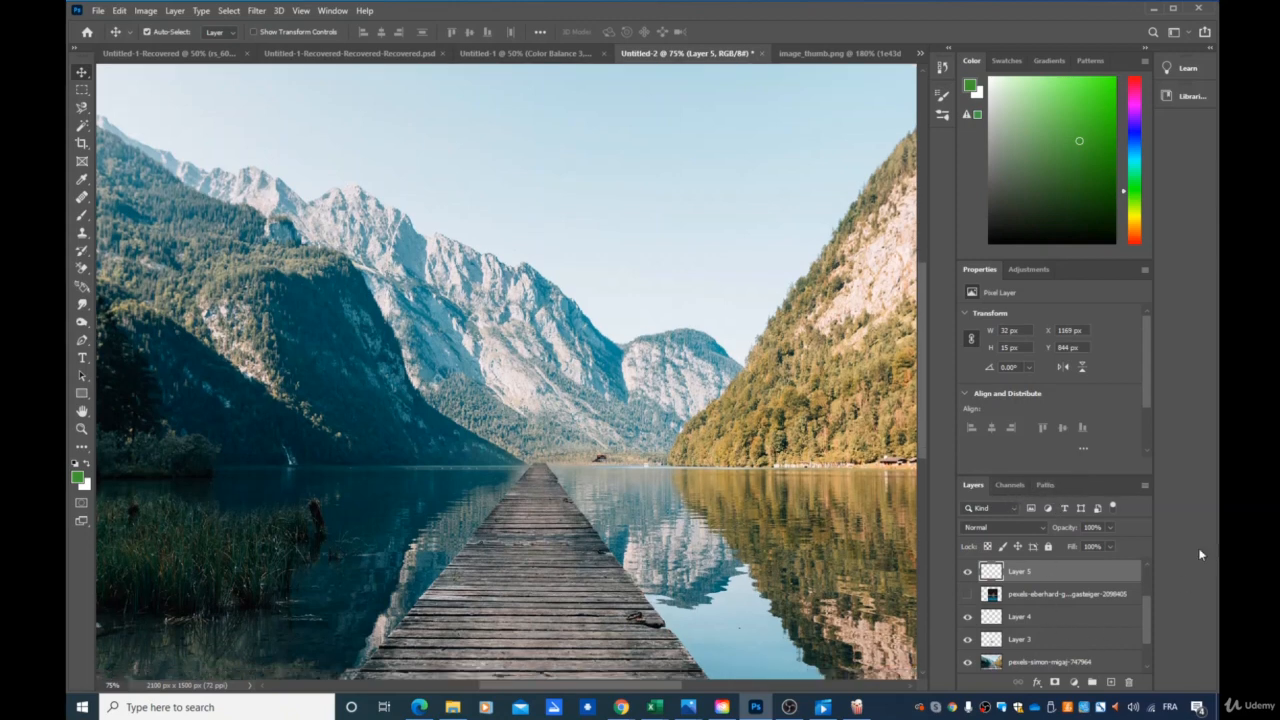
click(1074, 682)
click(1110, 509)
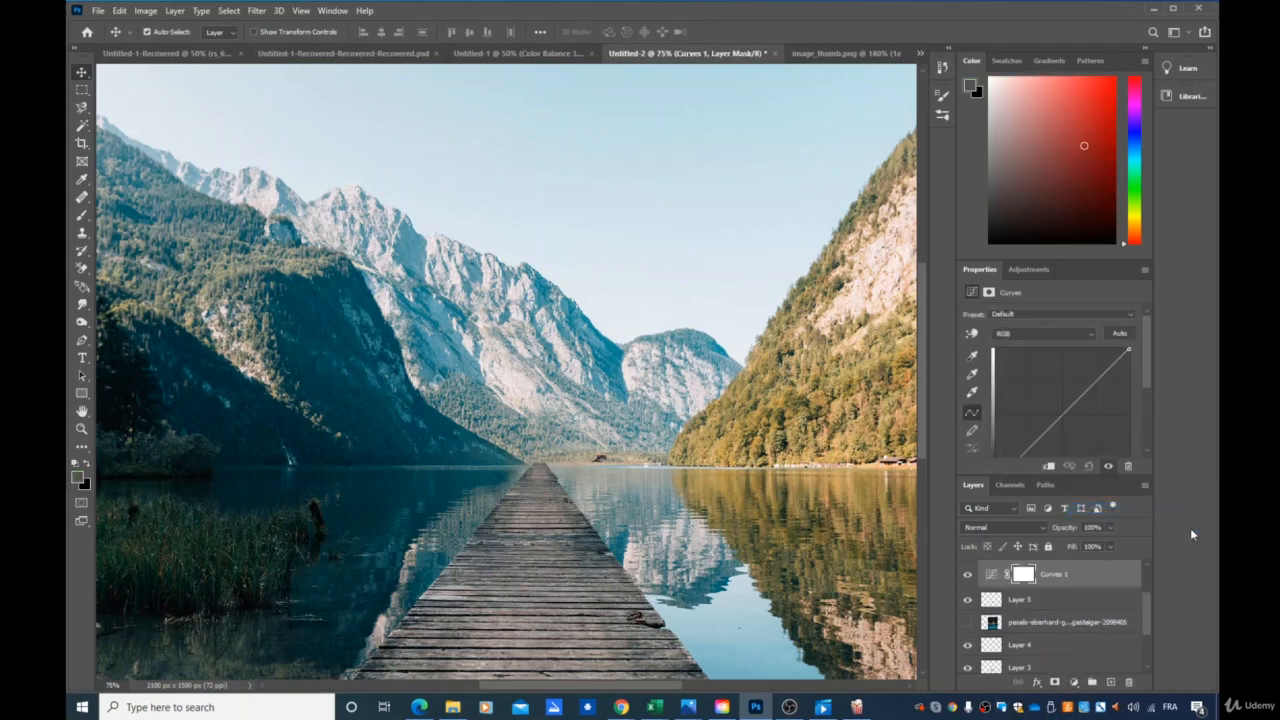
click(1123, 337)
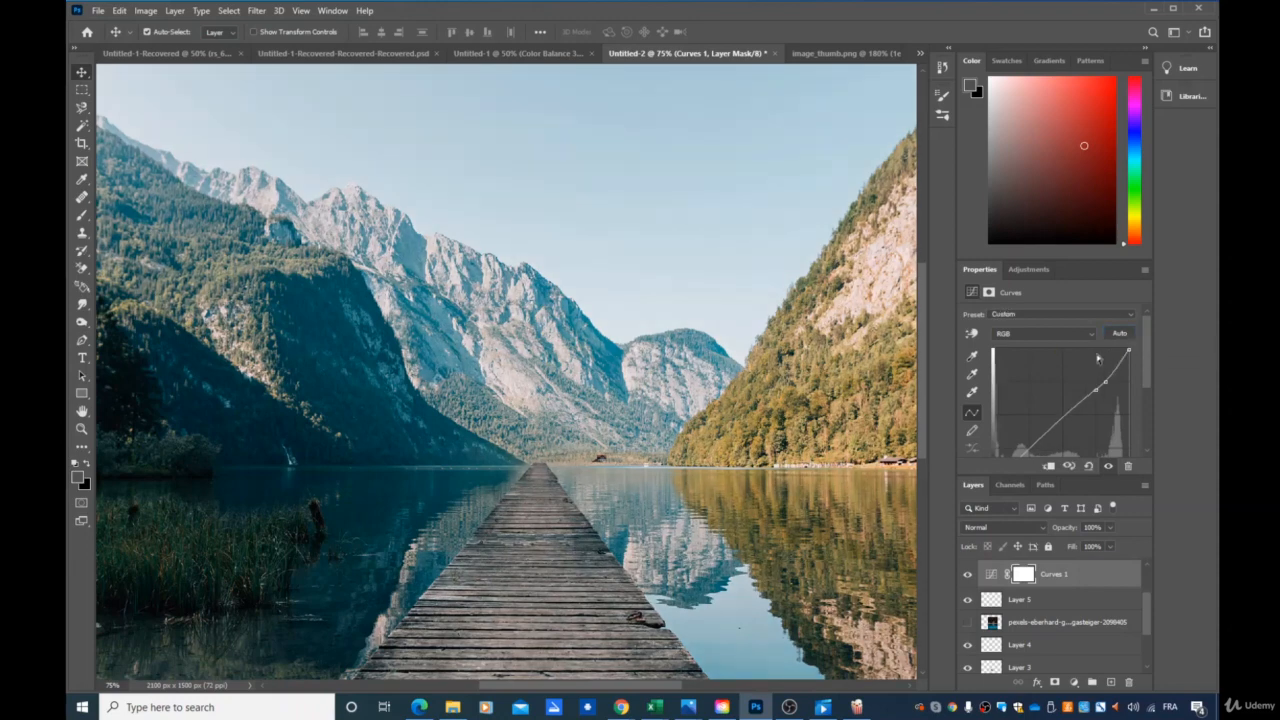
scroll(525, 527, down, 1)
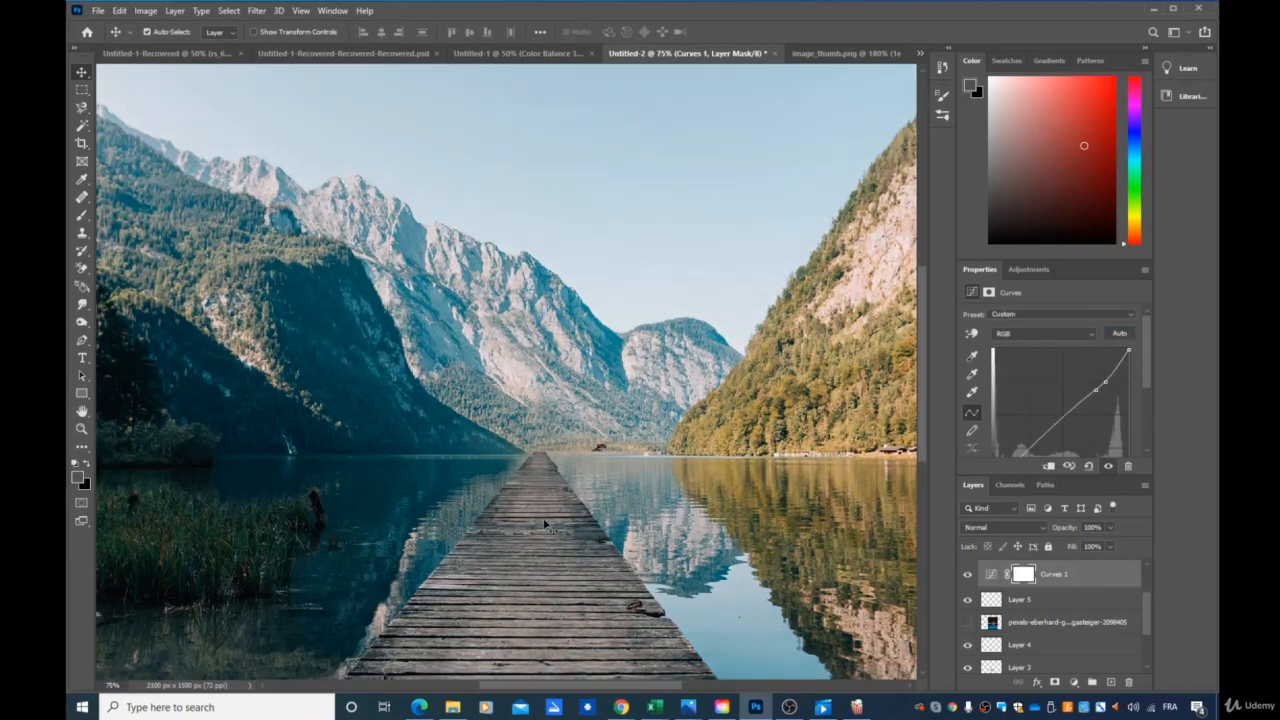
Set the Curves black point from the dark bushes on the near shore and the white point from the sky above the far mountains.
scroll(545, 527, down, 1)
scroll(604, 455, down, 1)
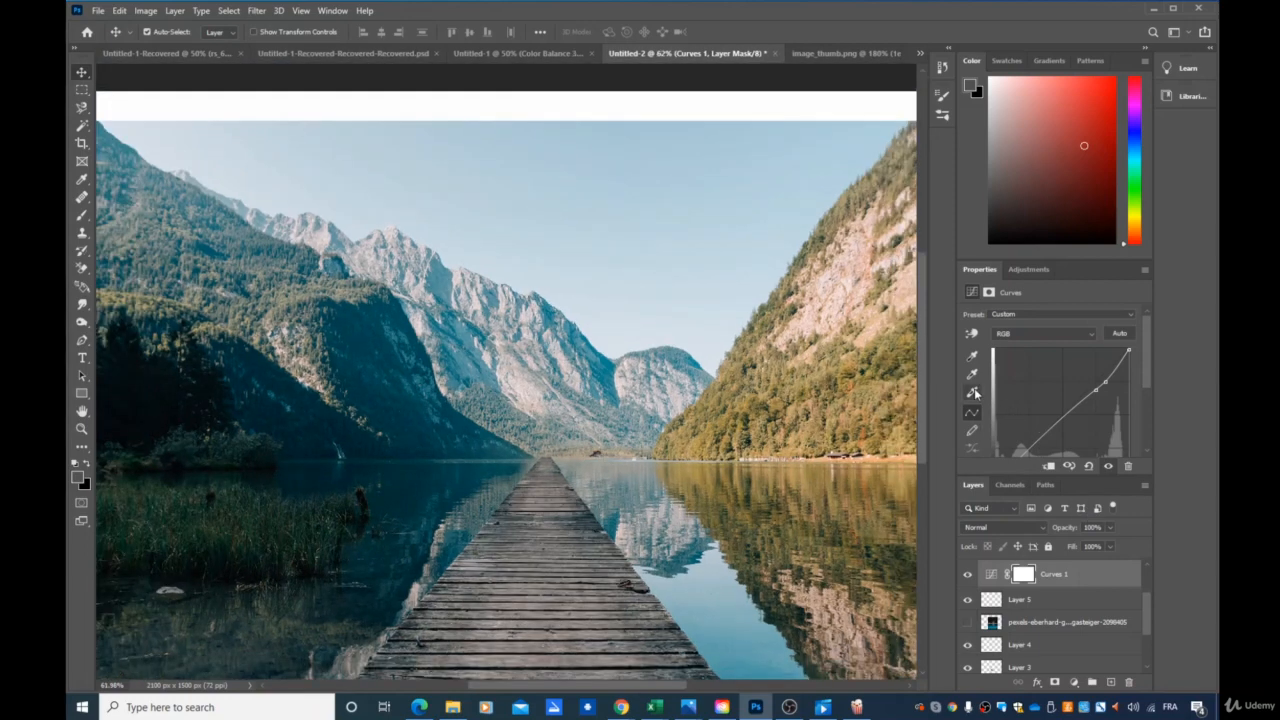
click(971, 358)
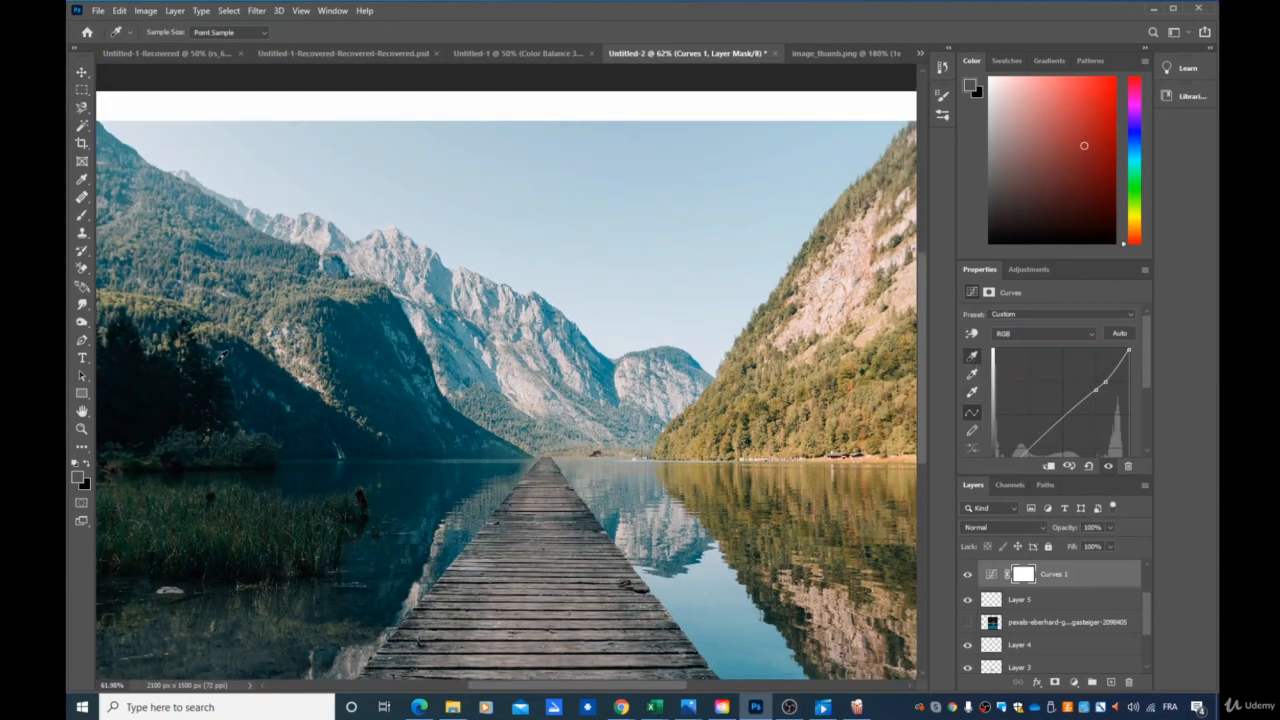
click(183, 461)
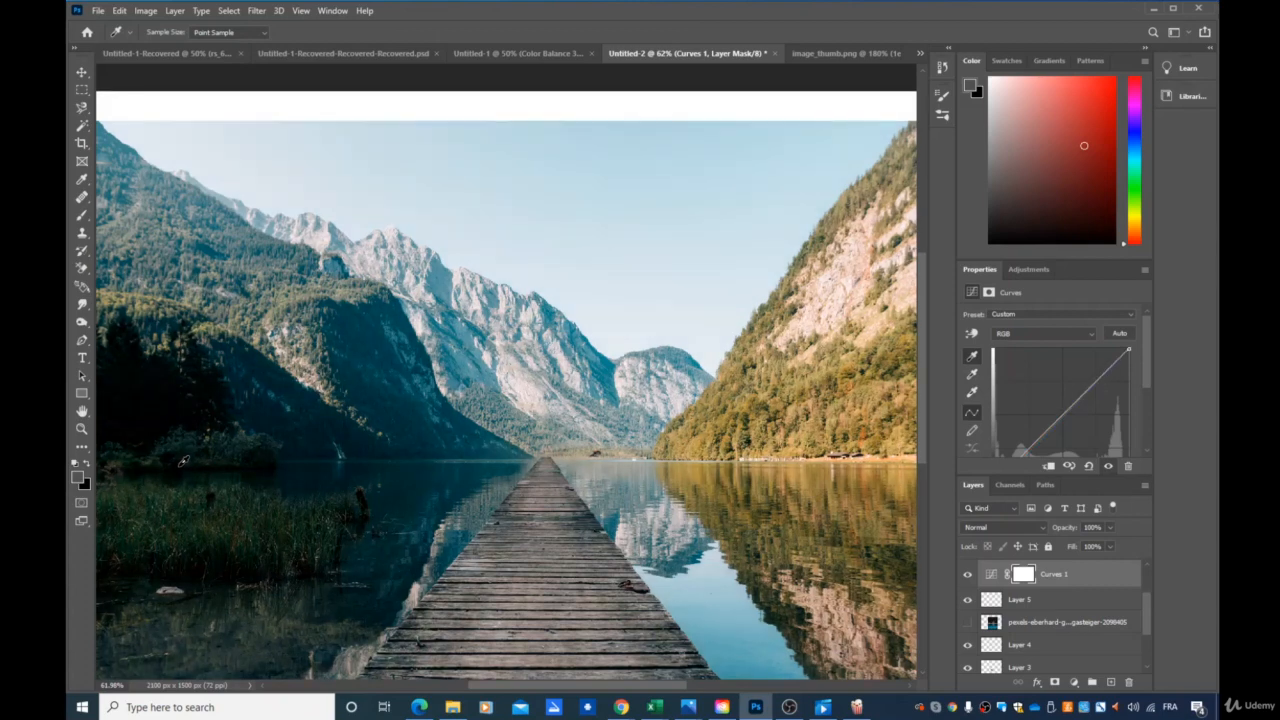
click(971, 392)
click(177, 158)
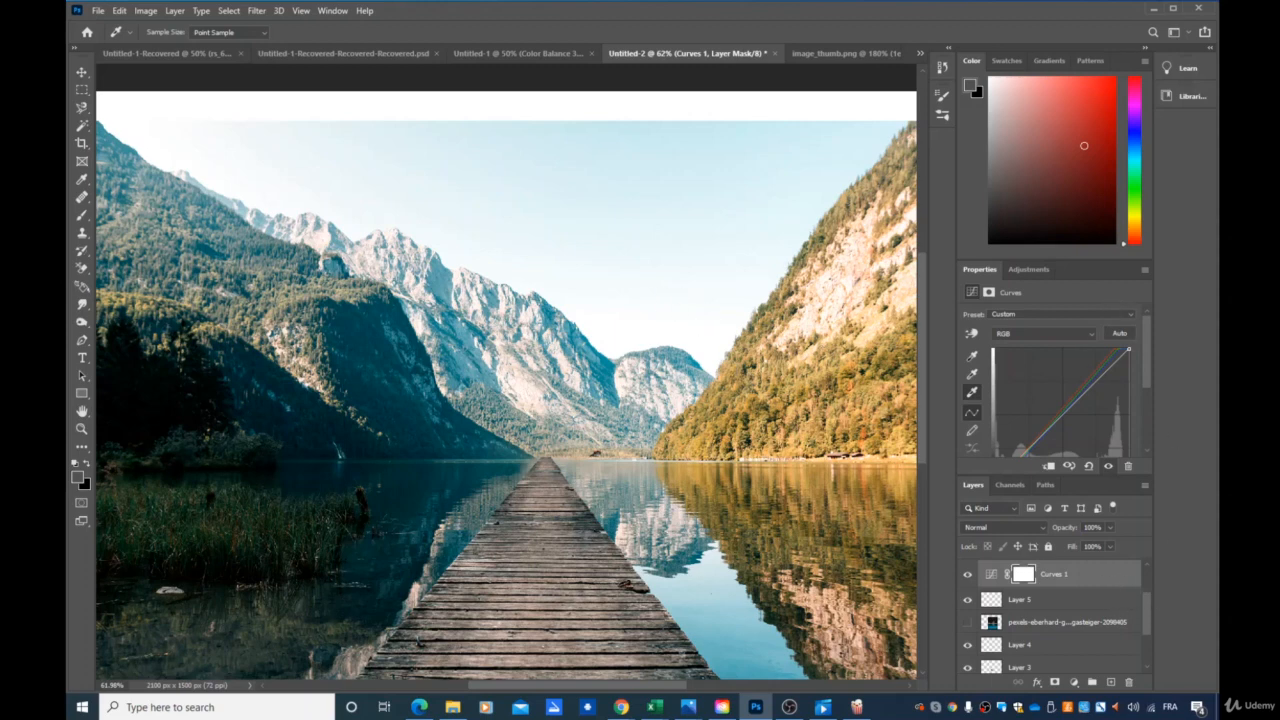
Add a Color Balance adjustment layer above Curves 1 and set midtones to red +21, magenta -11 and yellow -28.
click(1074, 682)
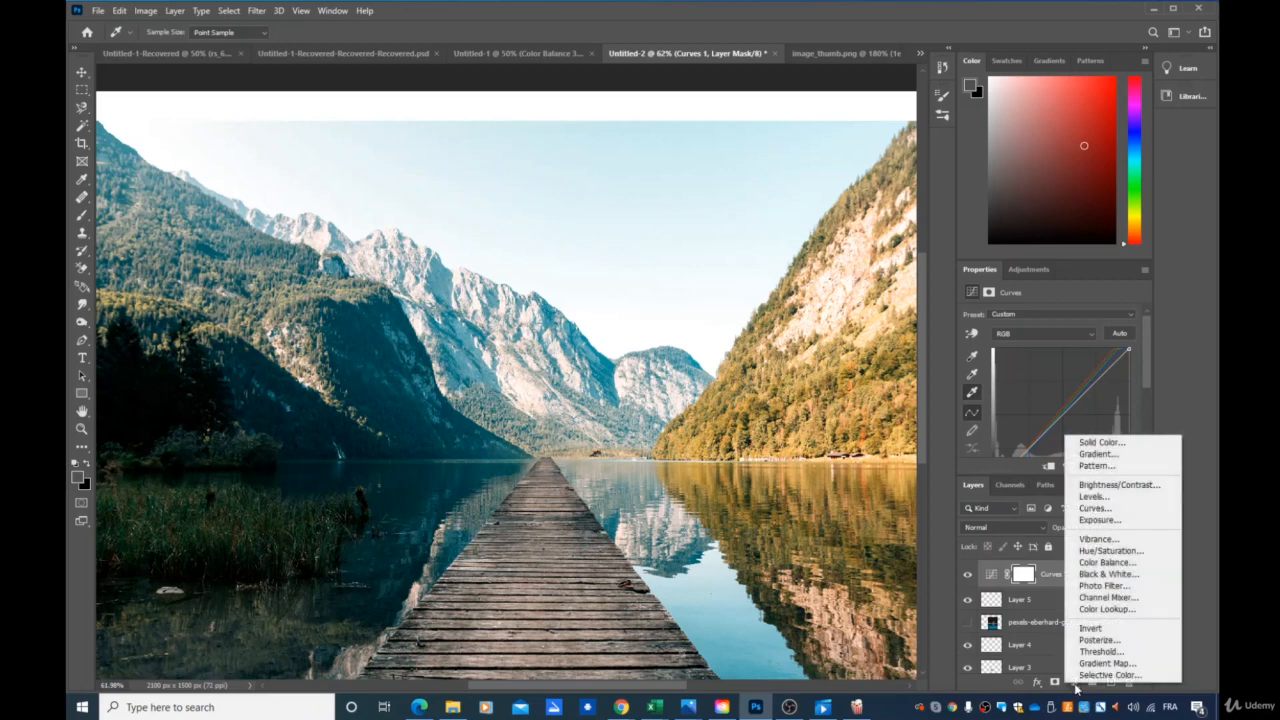
click(1116, 563)
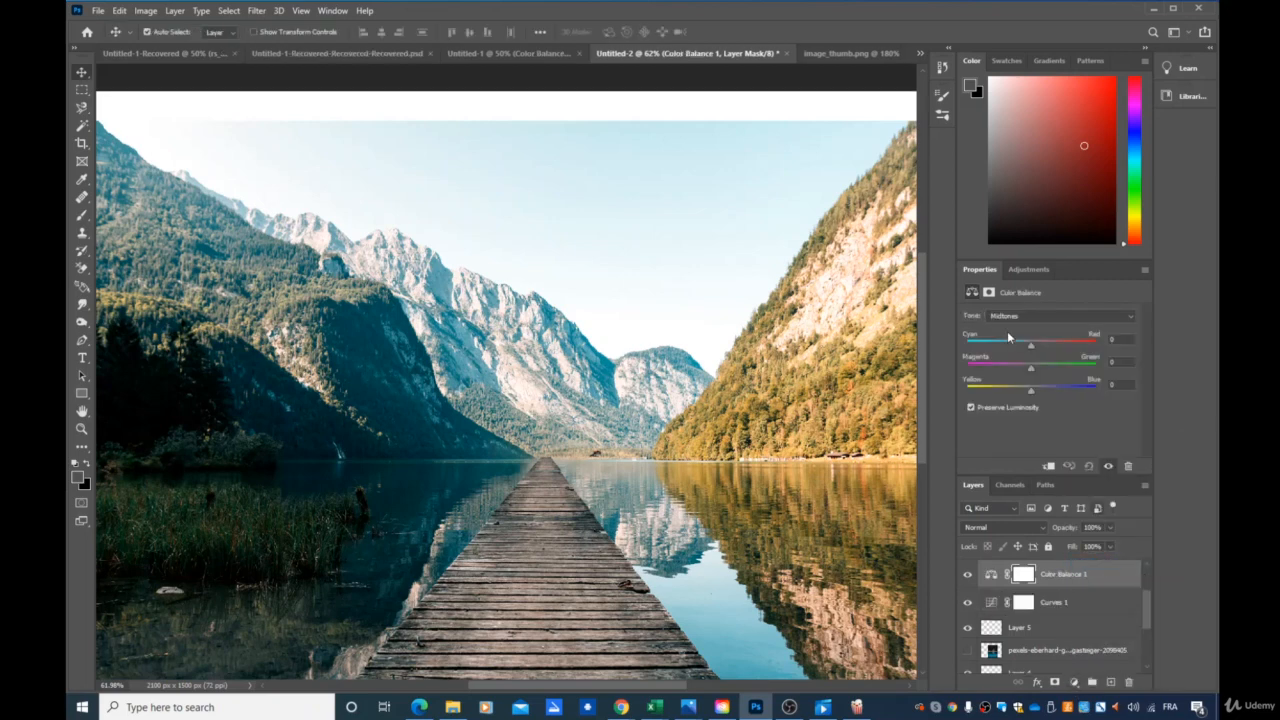
drag(1032, 347, 1012, 396)
scroll(1086, 641, up, 3)
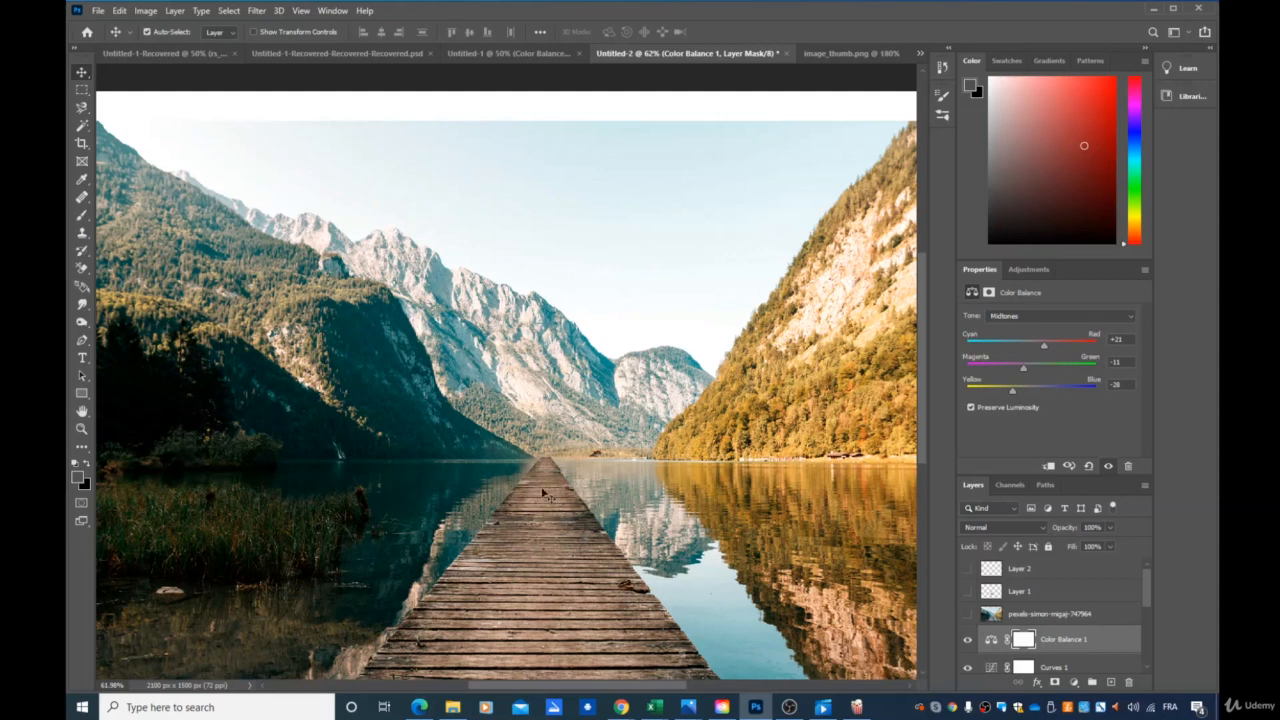
Try to sample the planks near the pier's far end with the Spot Healing Brush.
click(86, 205)
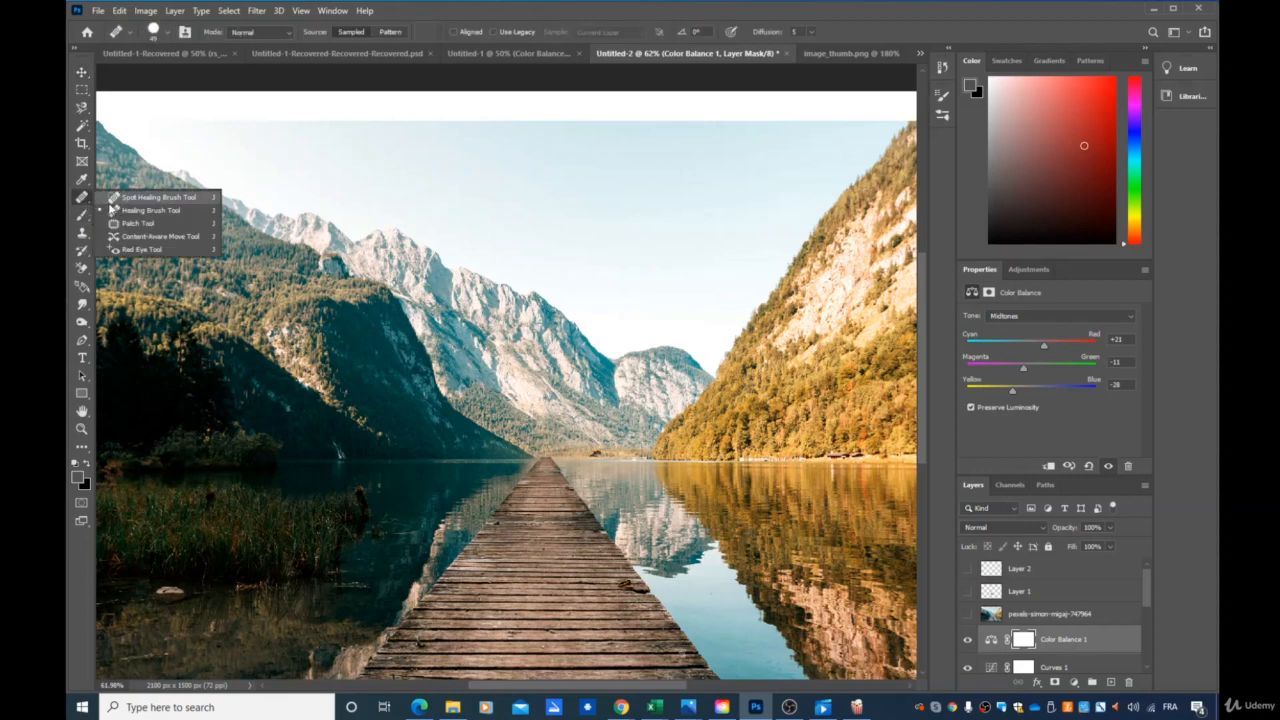
click(151, 200)
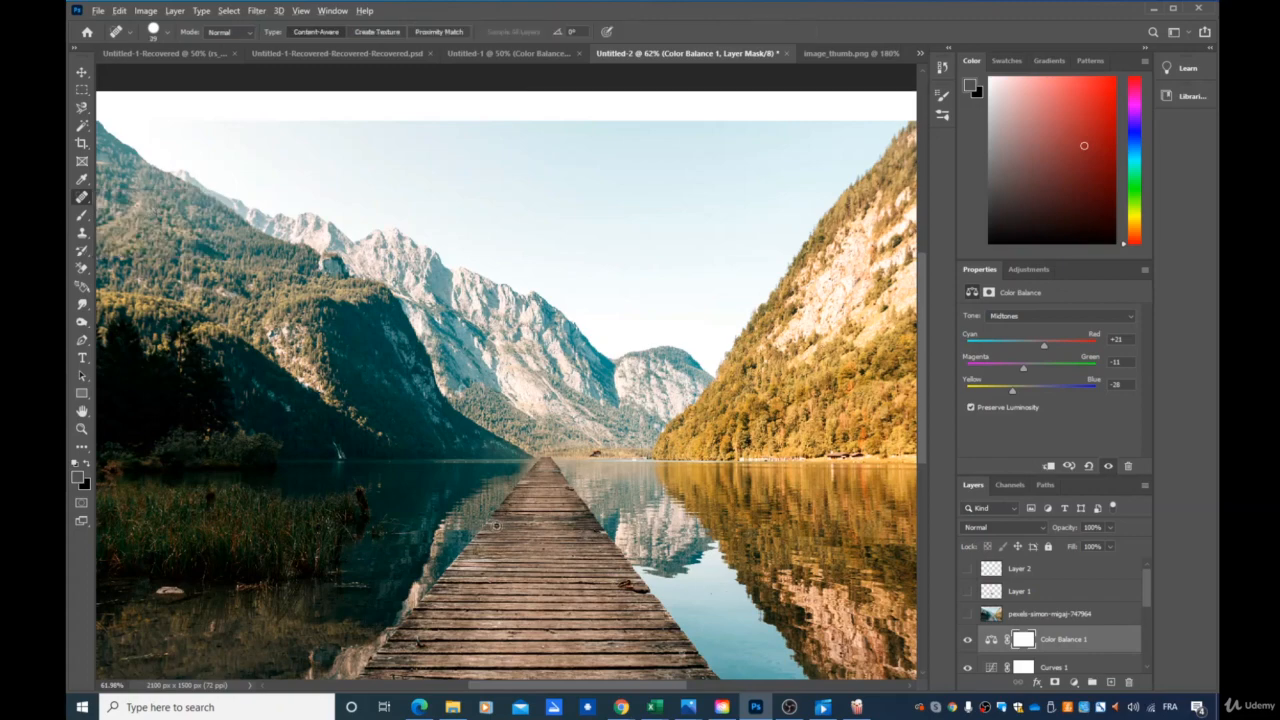
scroll(496, 524, up, 5)
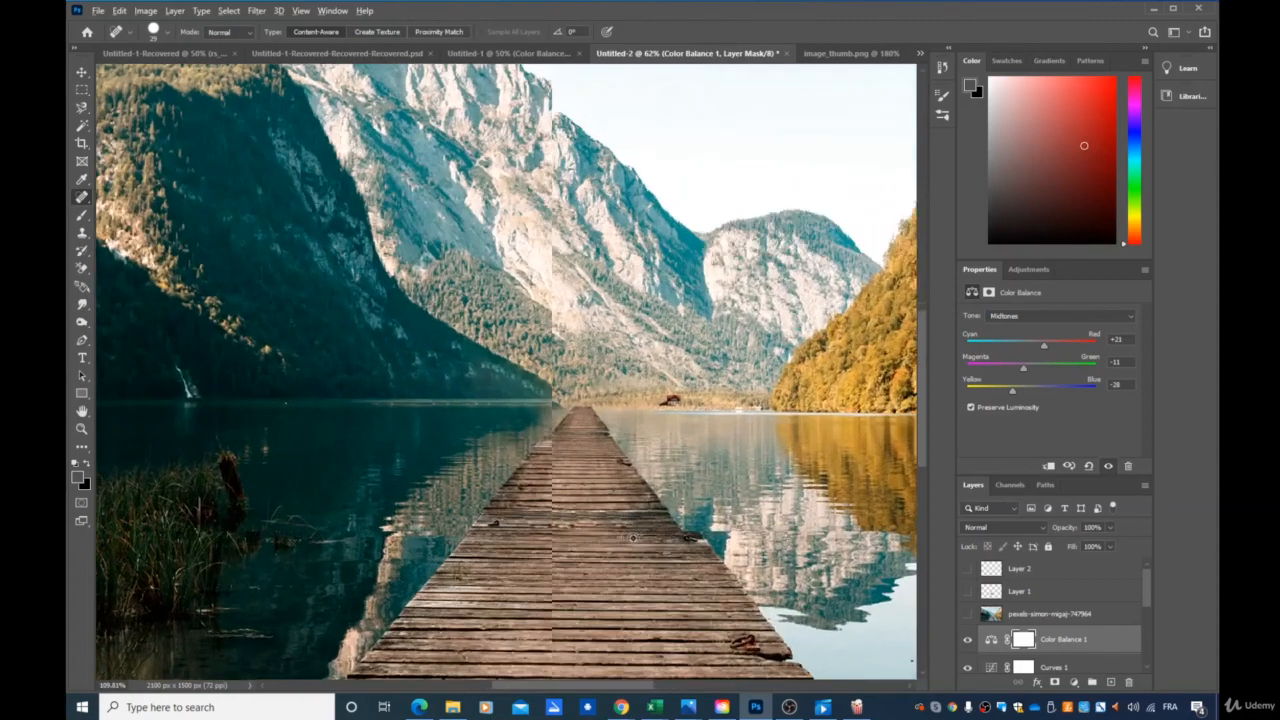
scroll(632, 538, up, 1)
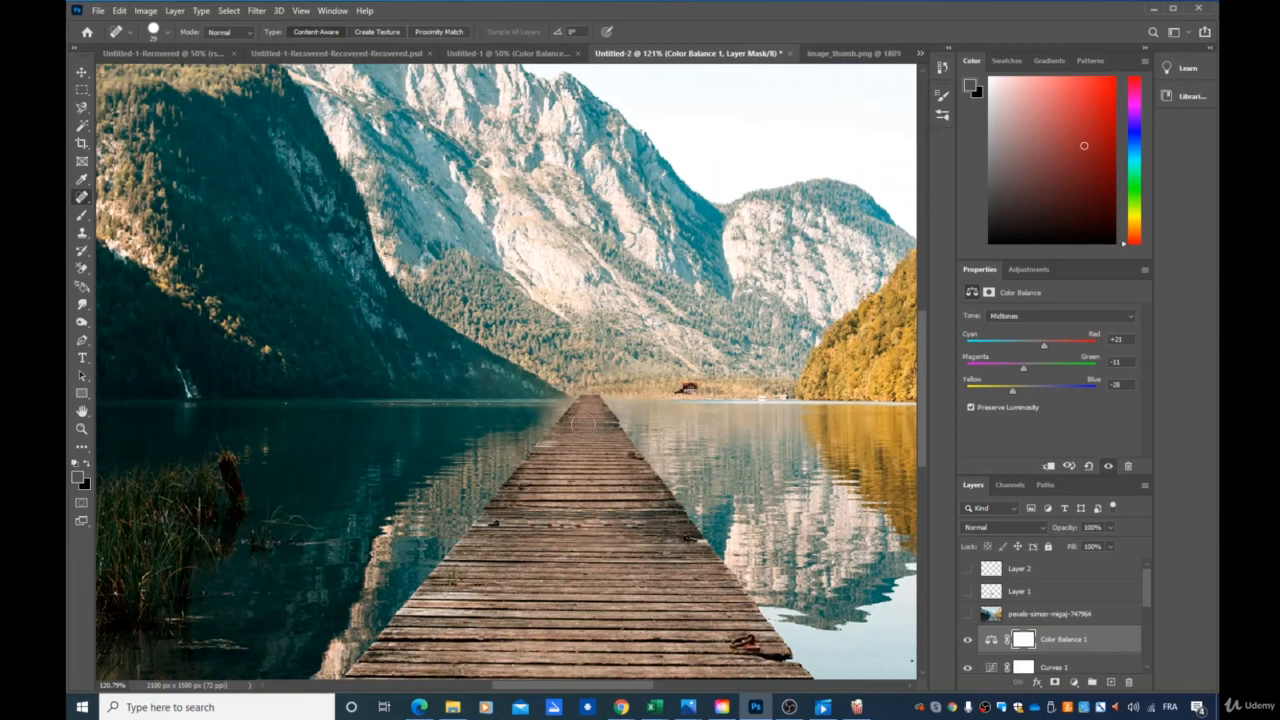
click(581, 443)
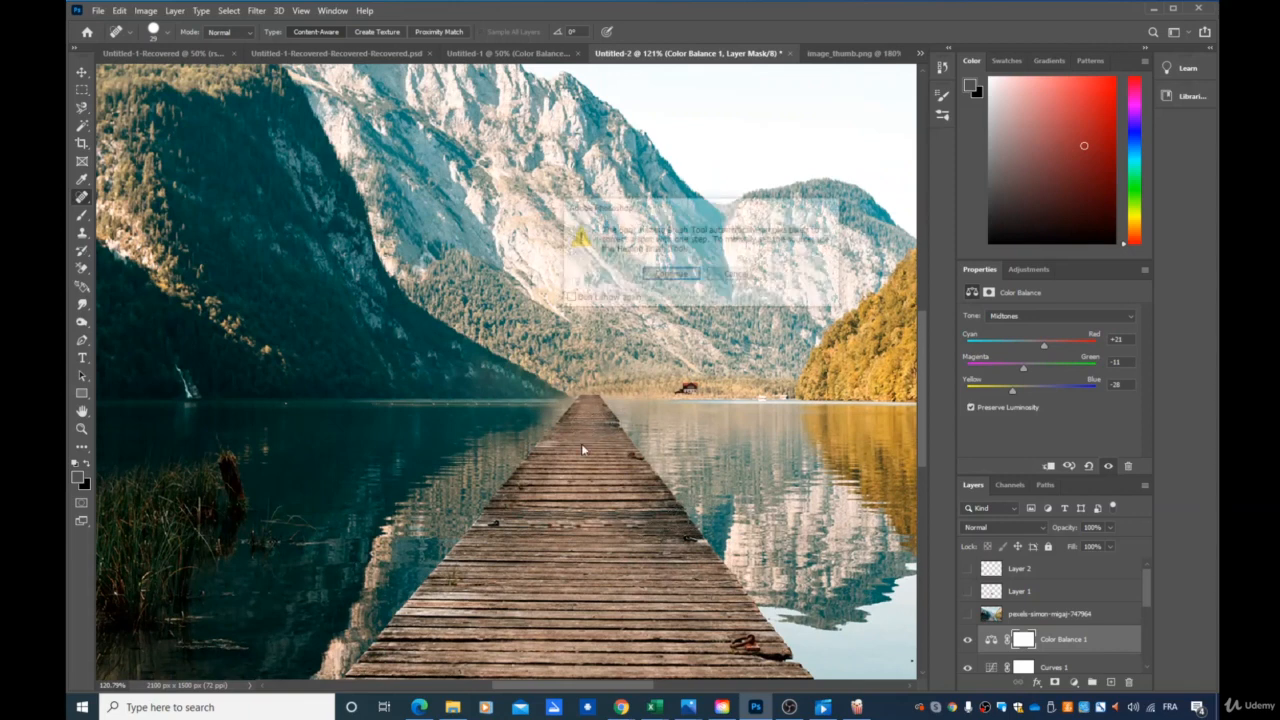
click(664, 276)
Switch to the Healing Brush and reduce its brush size to 32 px.
right_click(83, 199)
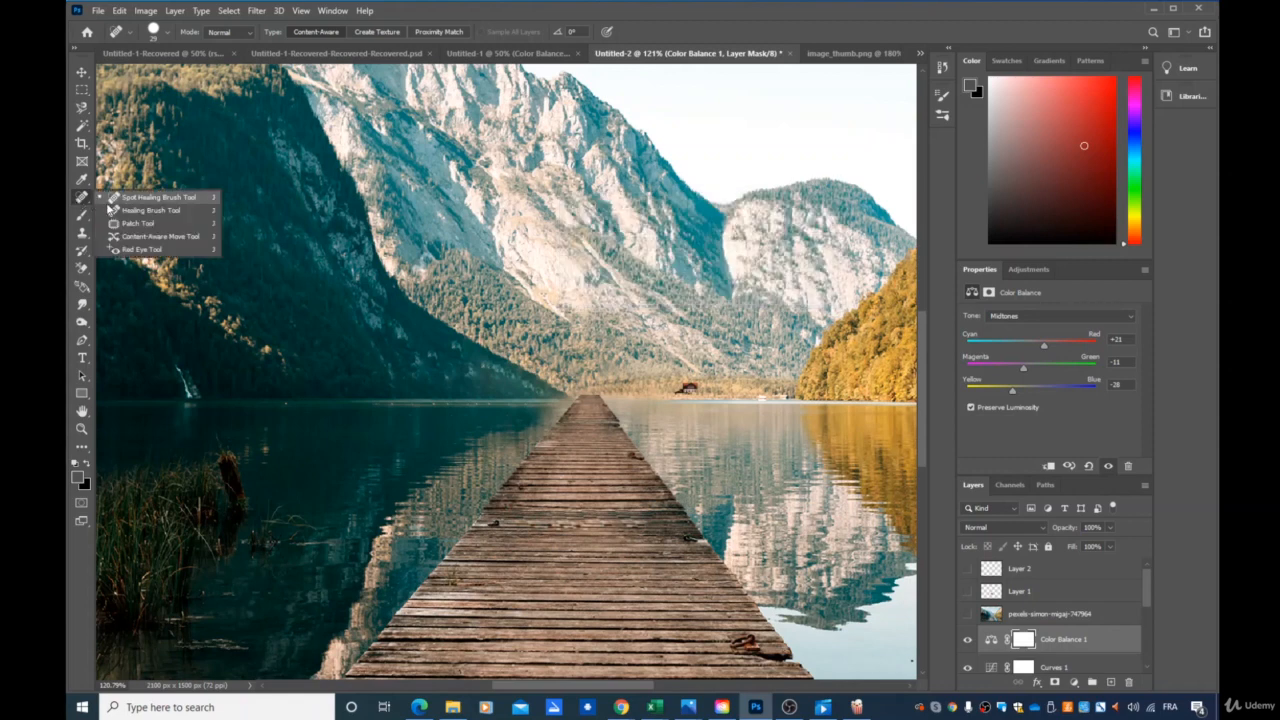
click(150, 210)
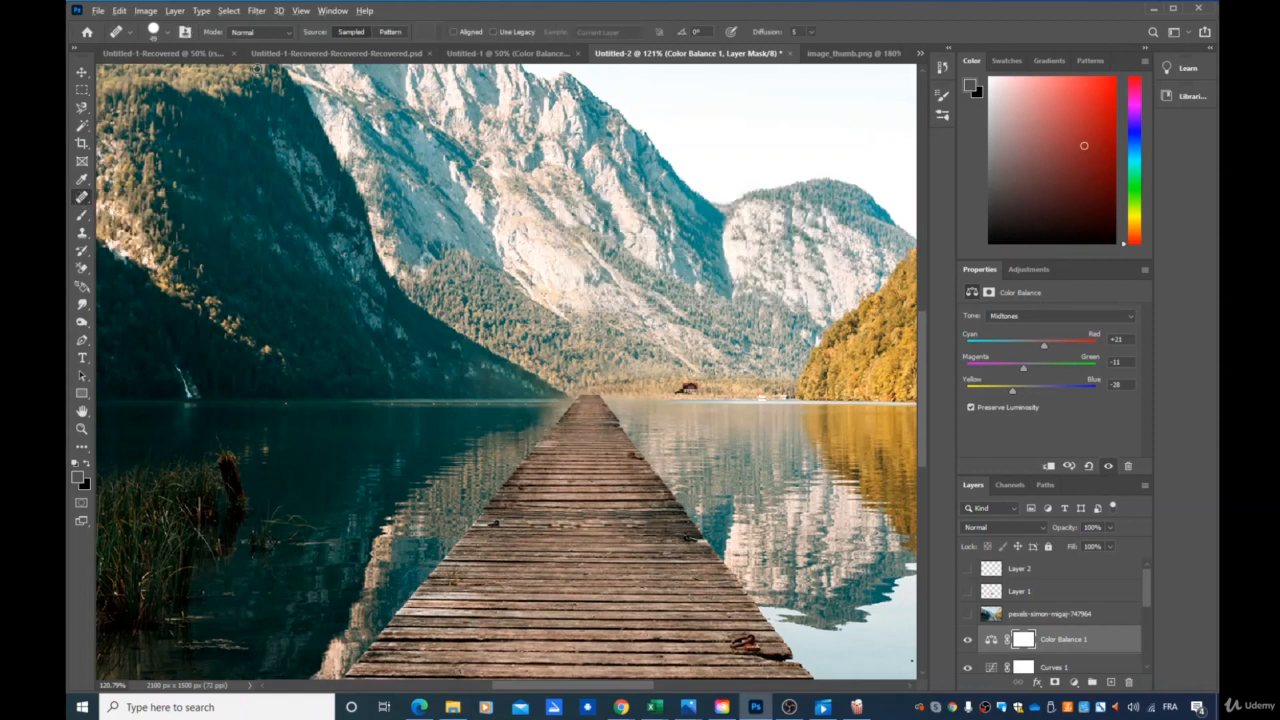
click(167, 36)
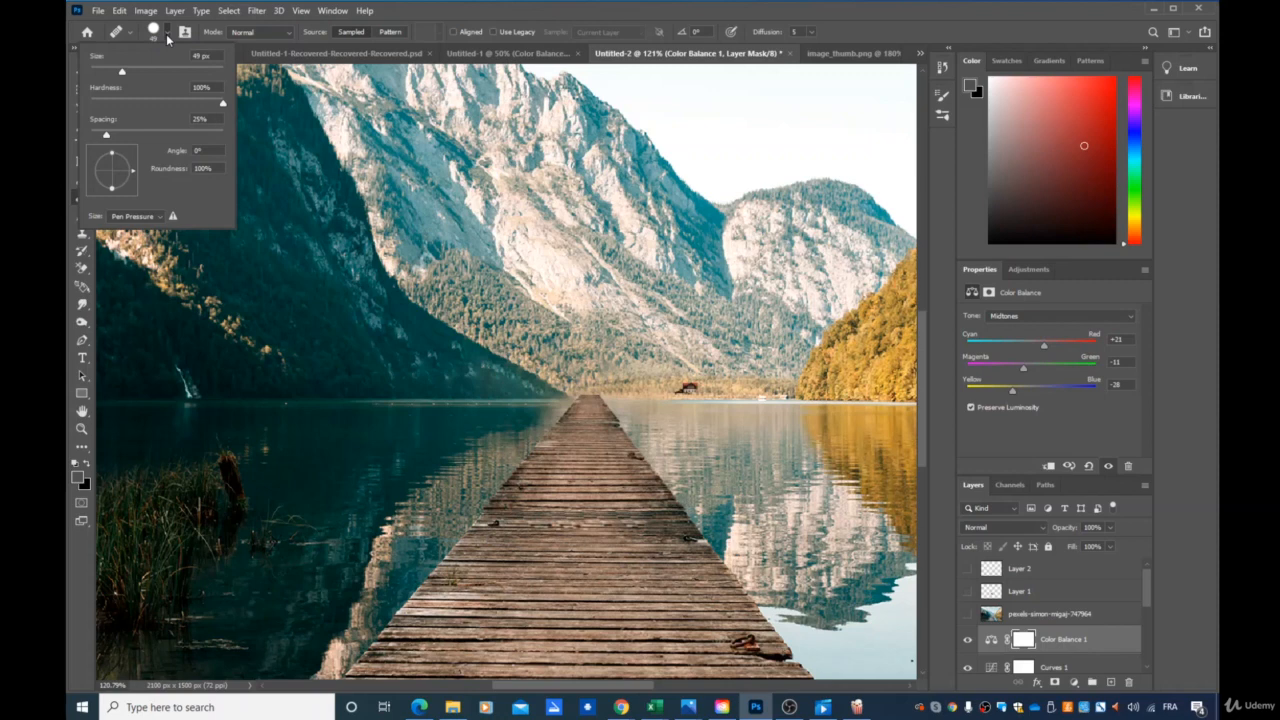
click(111, 73)
key(Return)
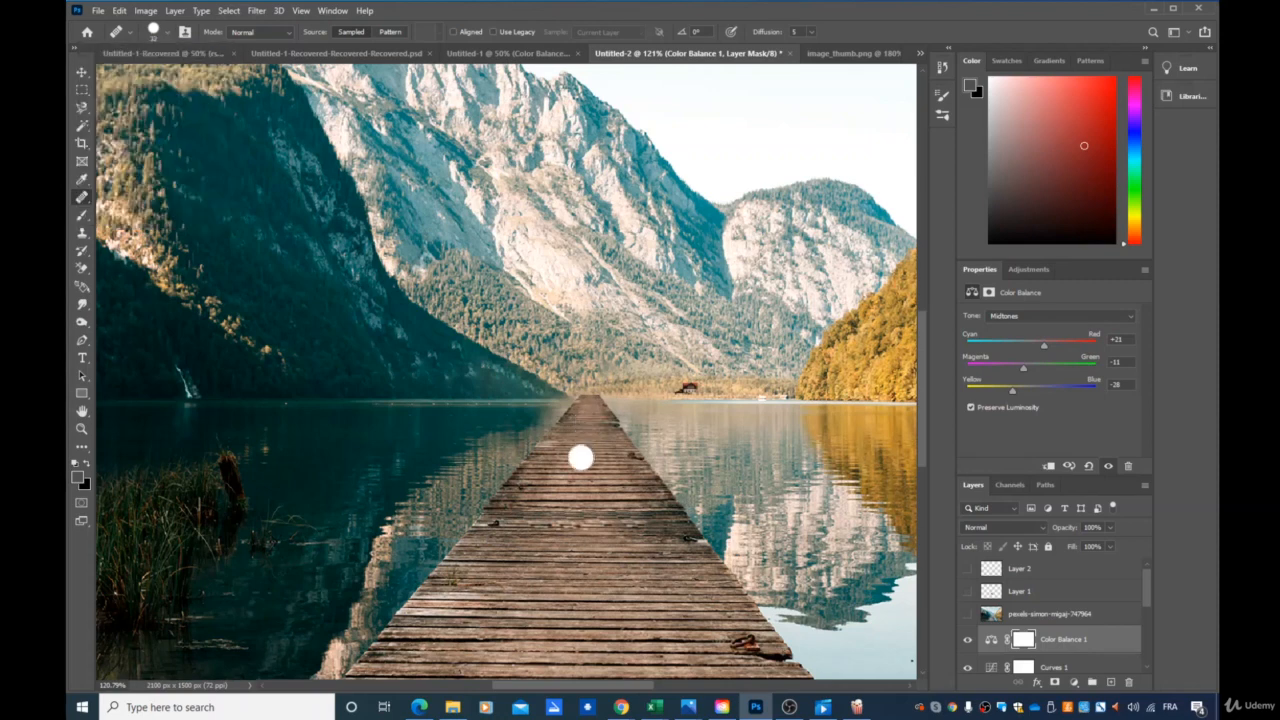
Try to set a healing source on the pier with the hidden pexels-simon-migaj-747964 layer selected.
click(1040, 614)
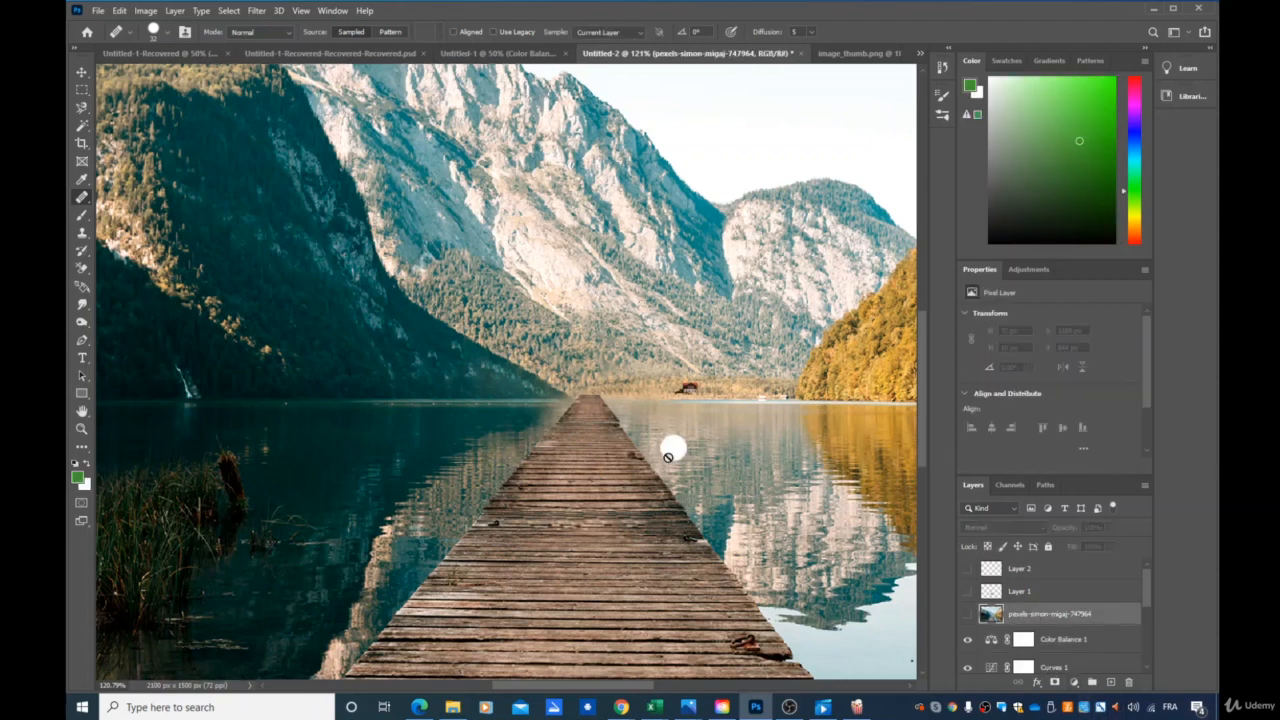
alt+click(572, 458)
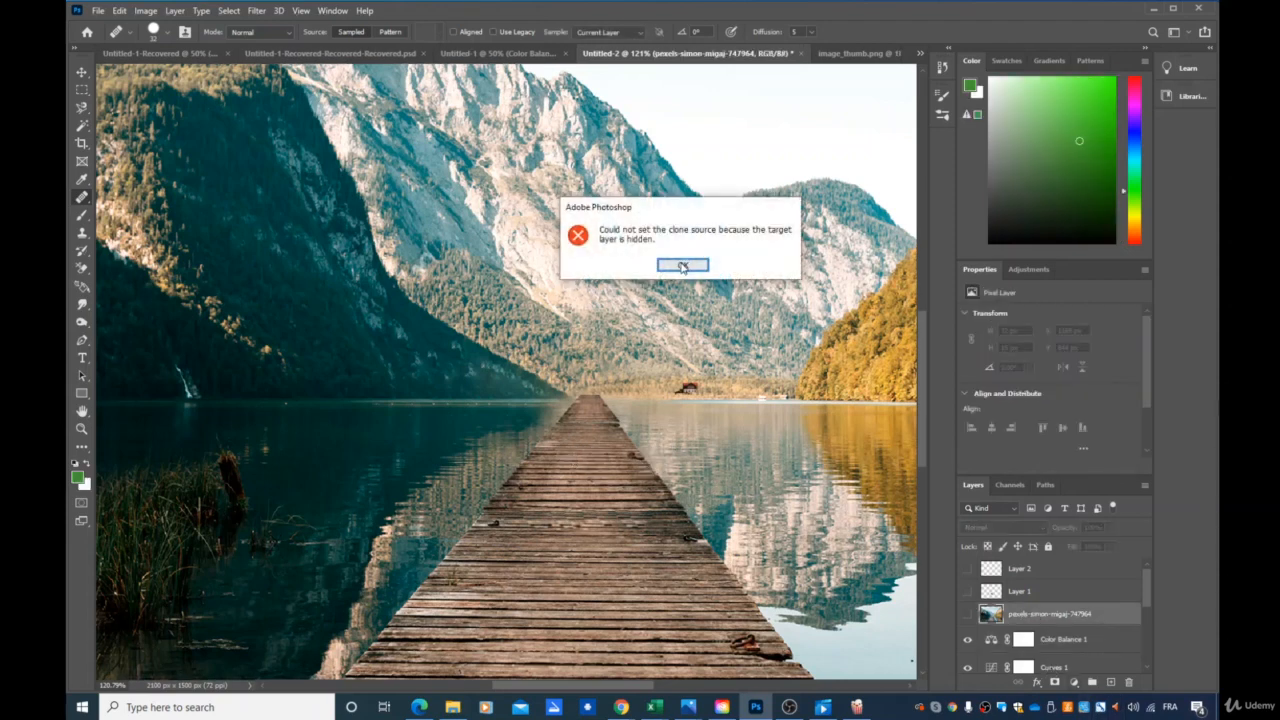
click(683, 266)
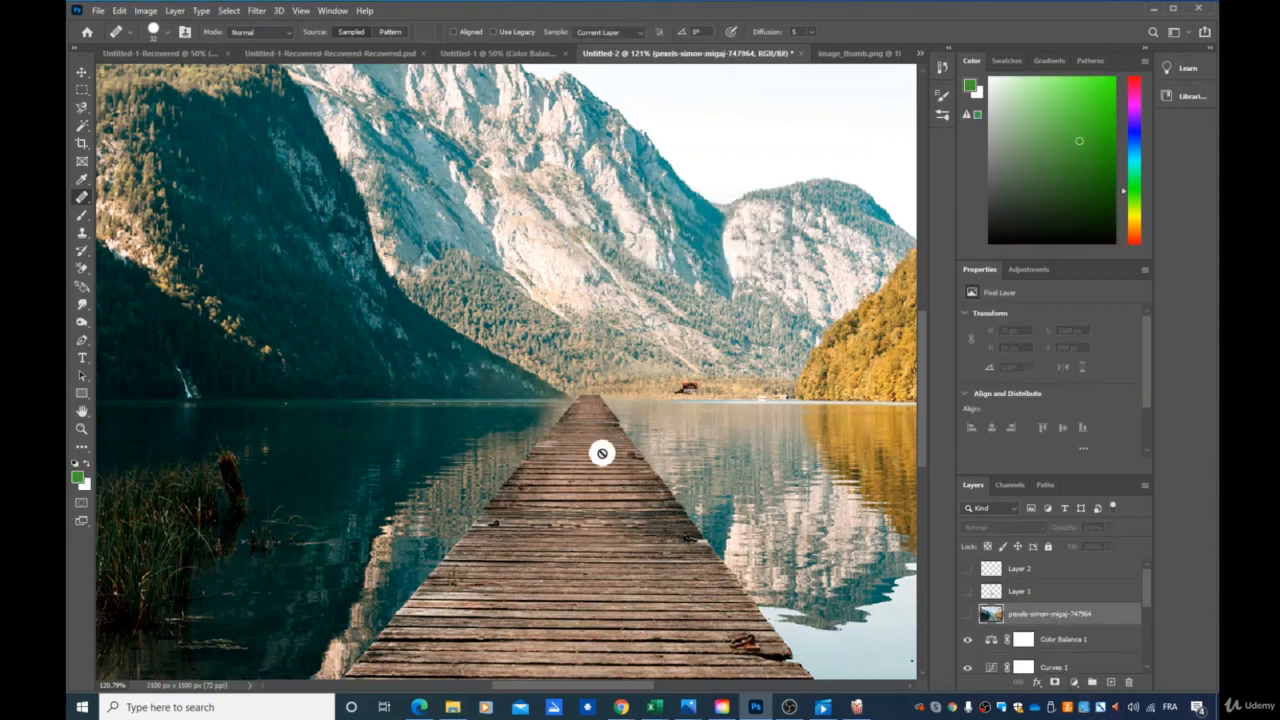
Select the visible lake photo layer and use the Healing Brush to sample and retouch planks near the pier's far end.
scroll(1040, 630, down, 3)
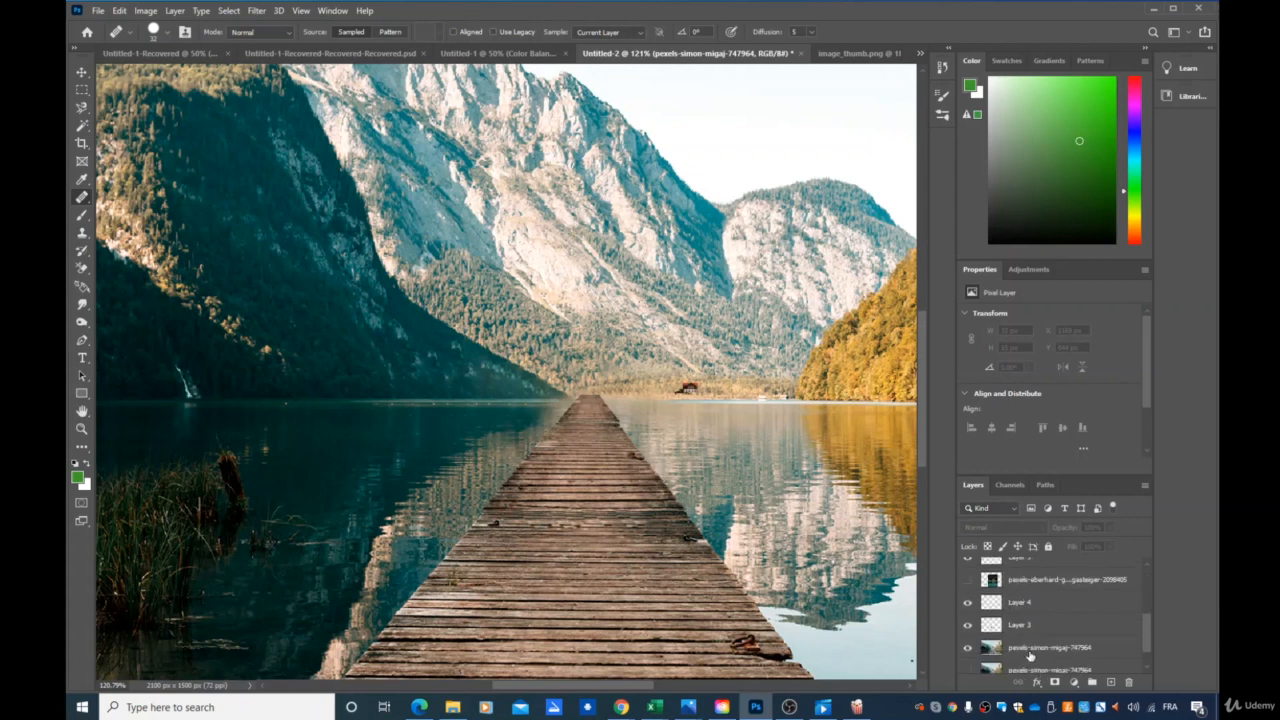
click(1029, 650)
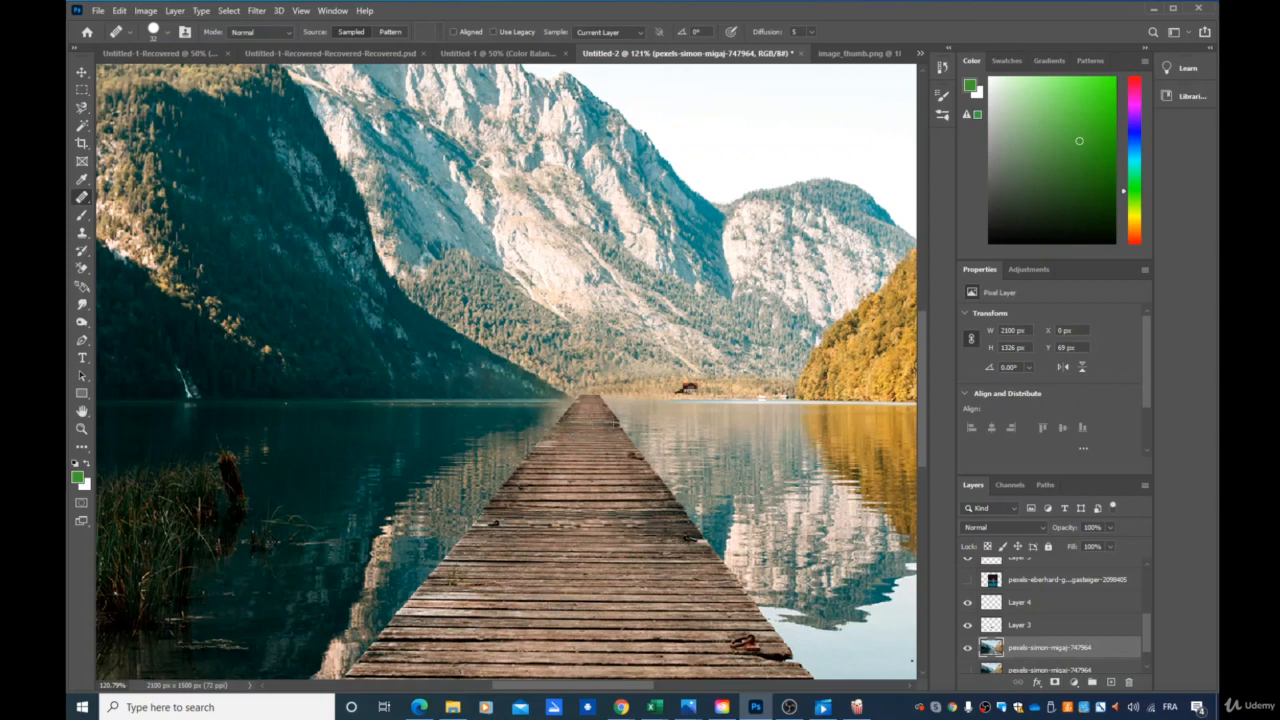
alt+click(604, 424)
click(571, 423)
Examine the plank seam at the pier's far end up close and check how the extension blends into the whole picture.
scroll(600, 438, up, 3)
scroll(649, 422, up, 4)
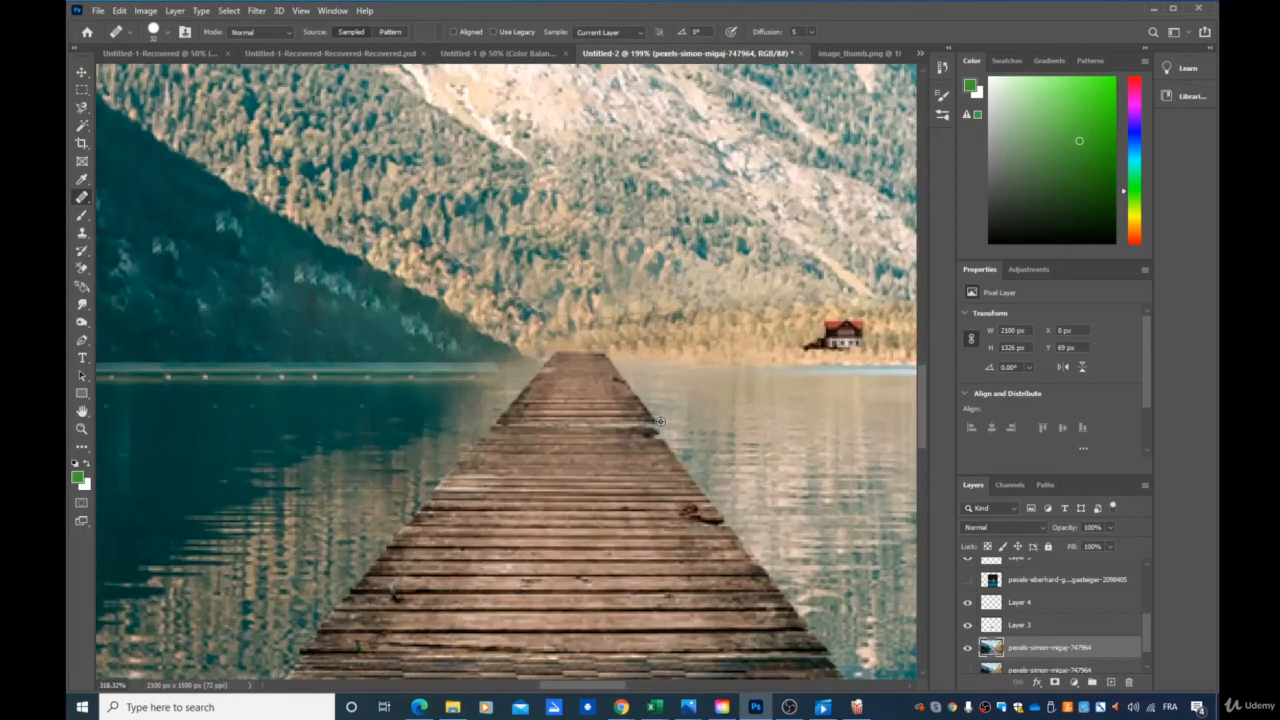
scroll(649, 442, up, 3)
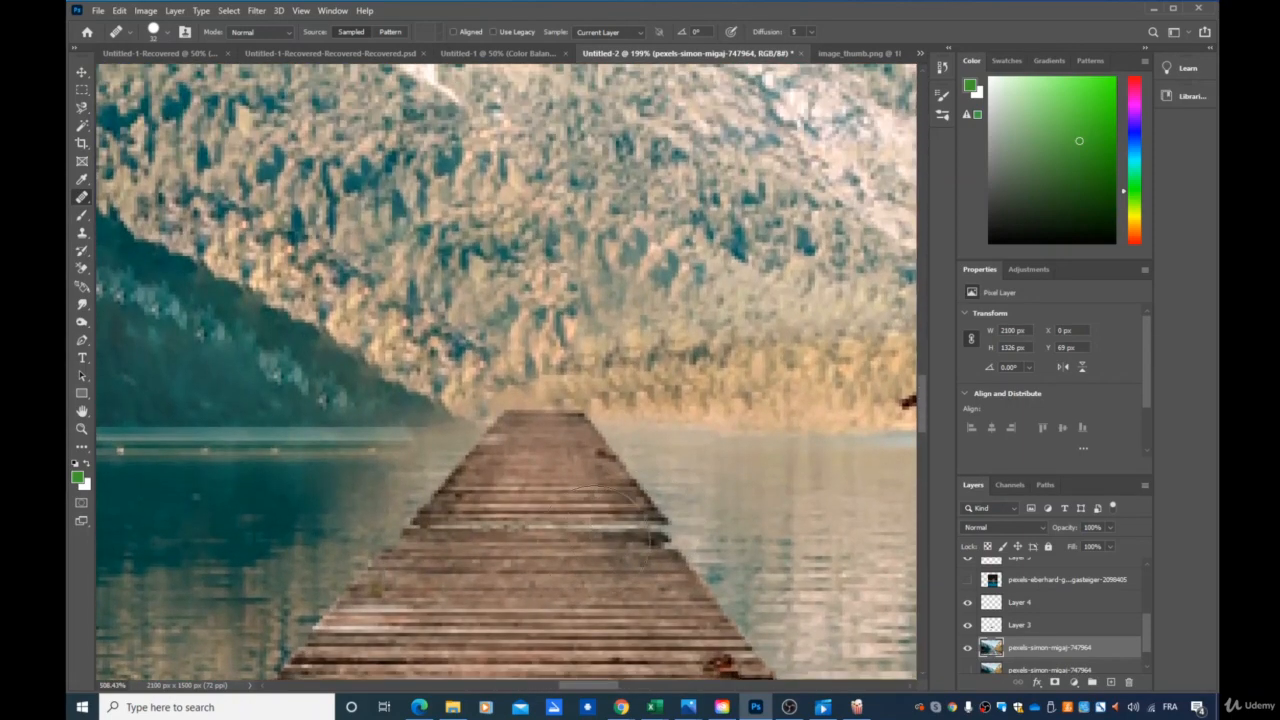
scroll(577, 568, down, 1)
scroll(576, 545, down, 1)
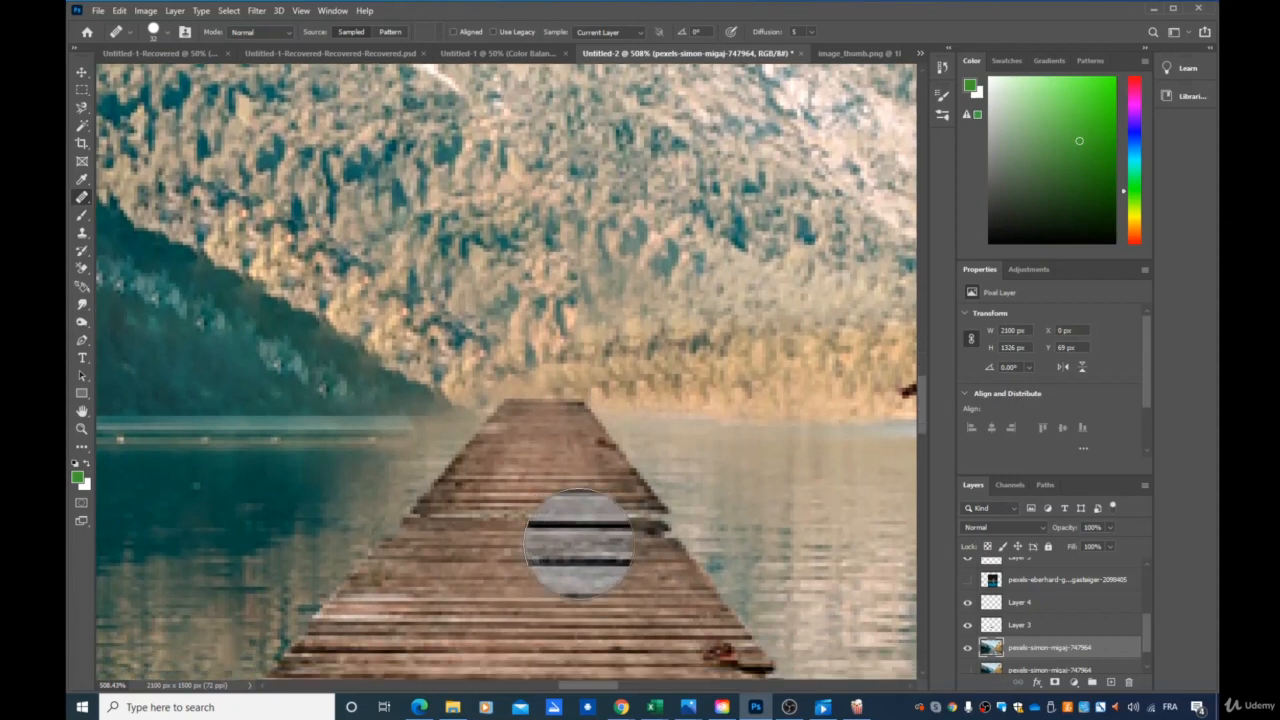
scroll(608, 552, down, 3)
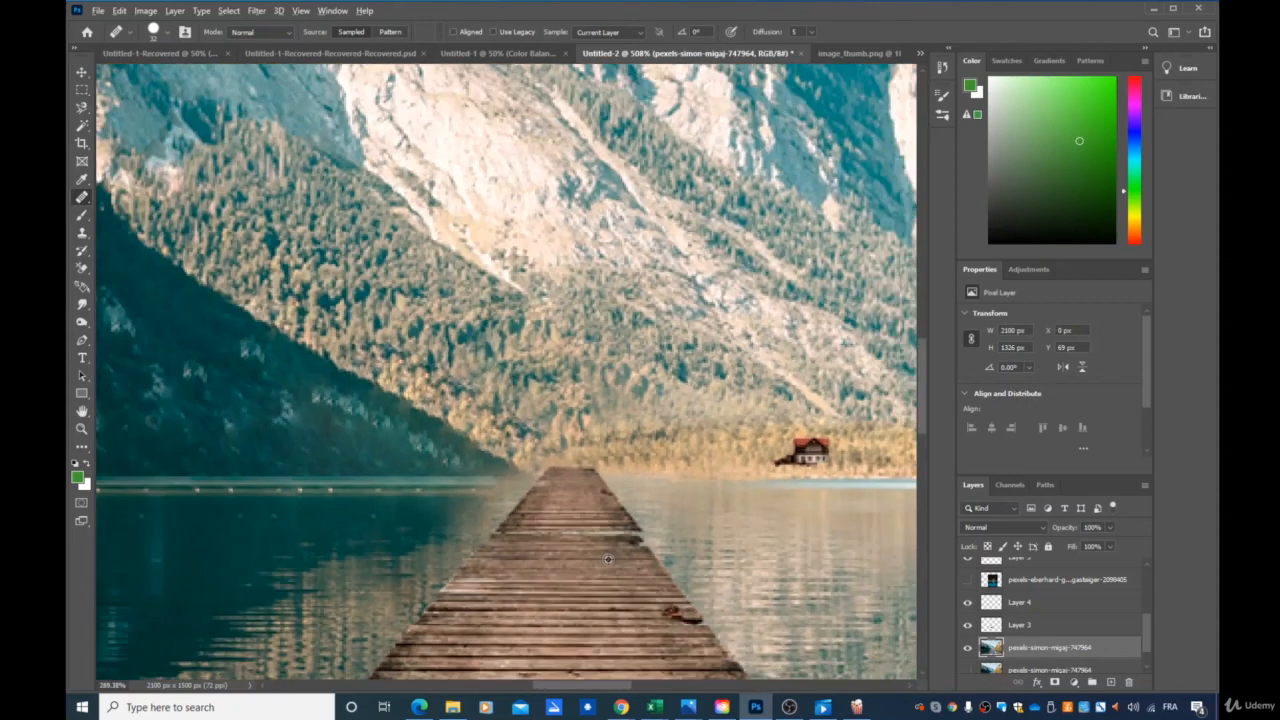
scroll(608, 558, down, 5)
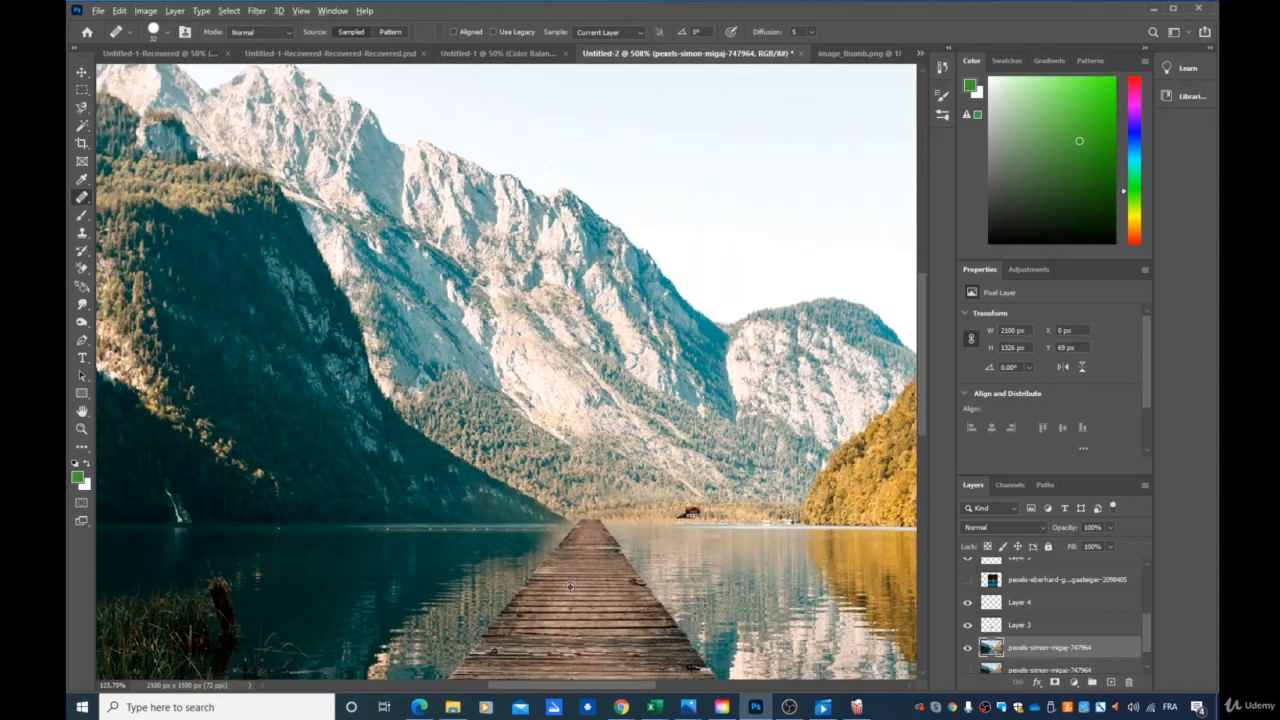
scroll(570, 586, down, 4)
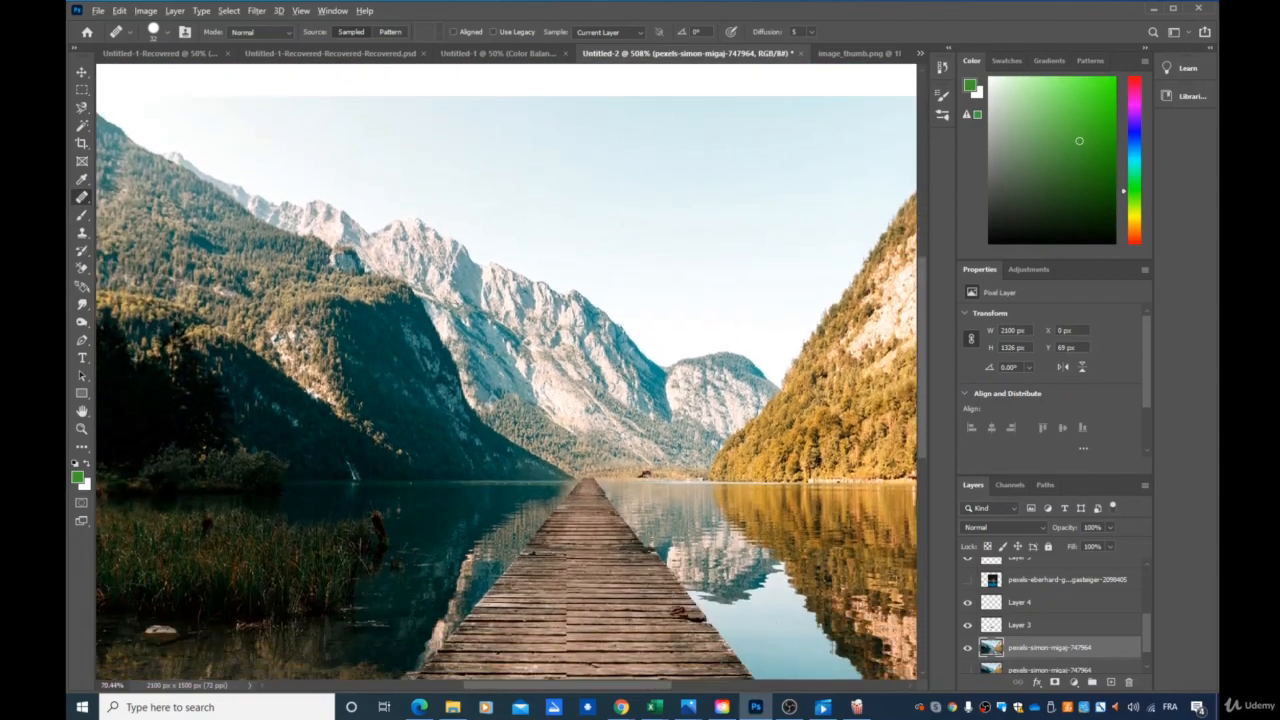
scroll(570, 600, down, 2)
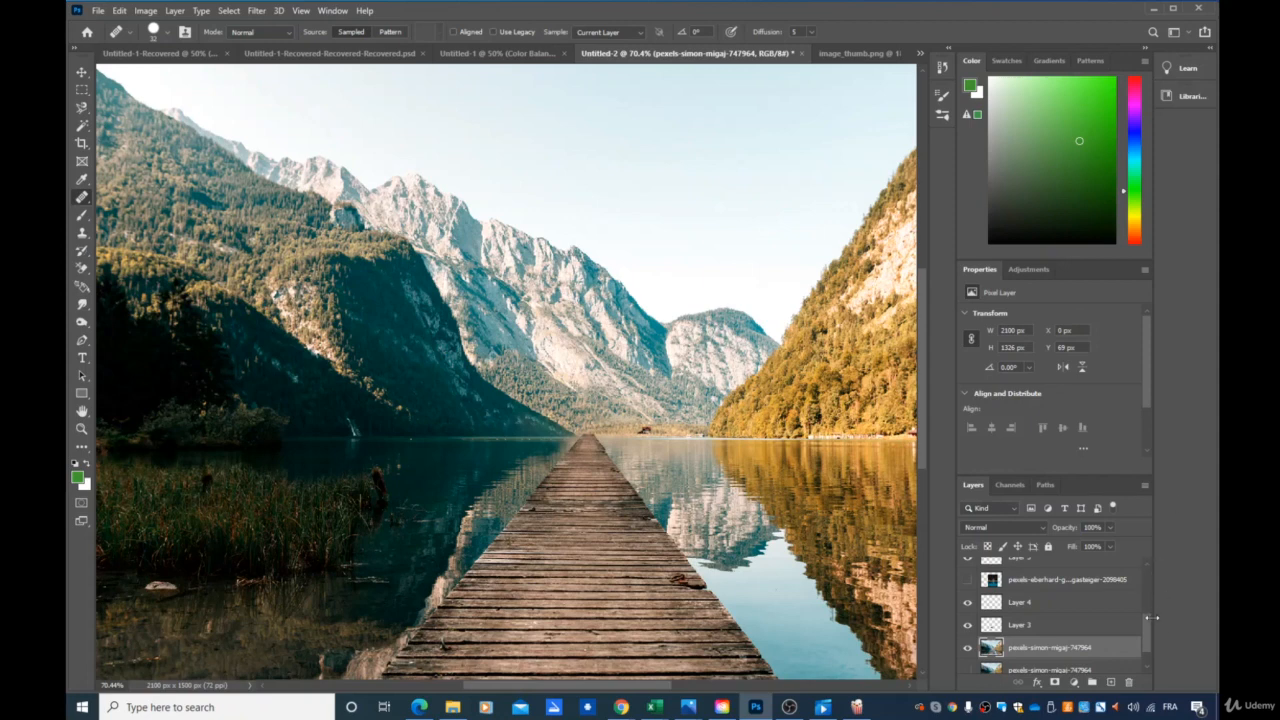
Hide the Color Balance 1, Curves 1, Layer 5, Layer 4 and Layer 3 layers to view the unedited lake photo.
scroll(1085, 621, up, 3)
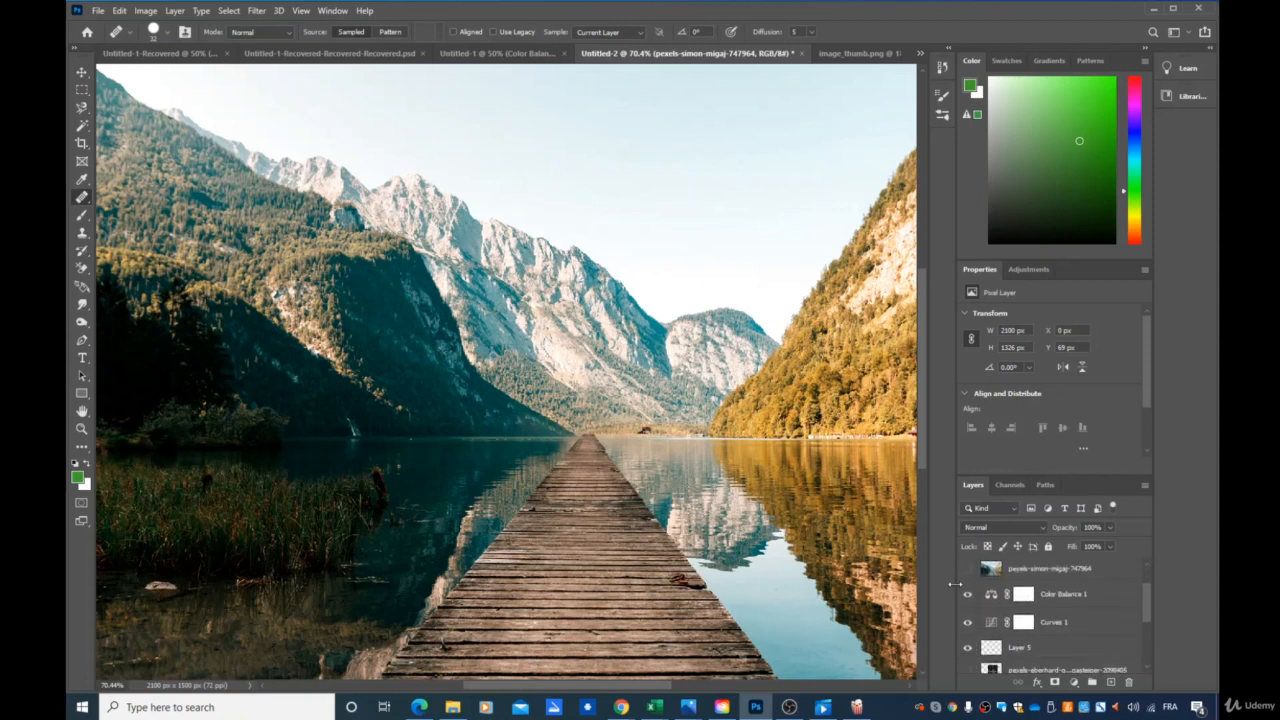
click(967, 595)
click(967, 622)
scroll(967, 615, down, 2)
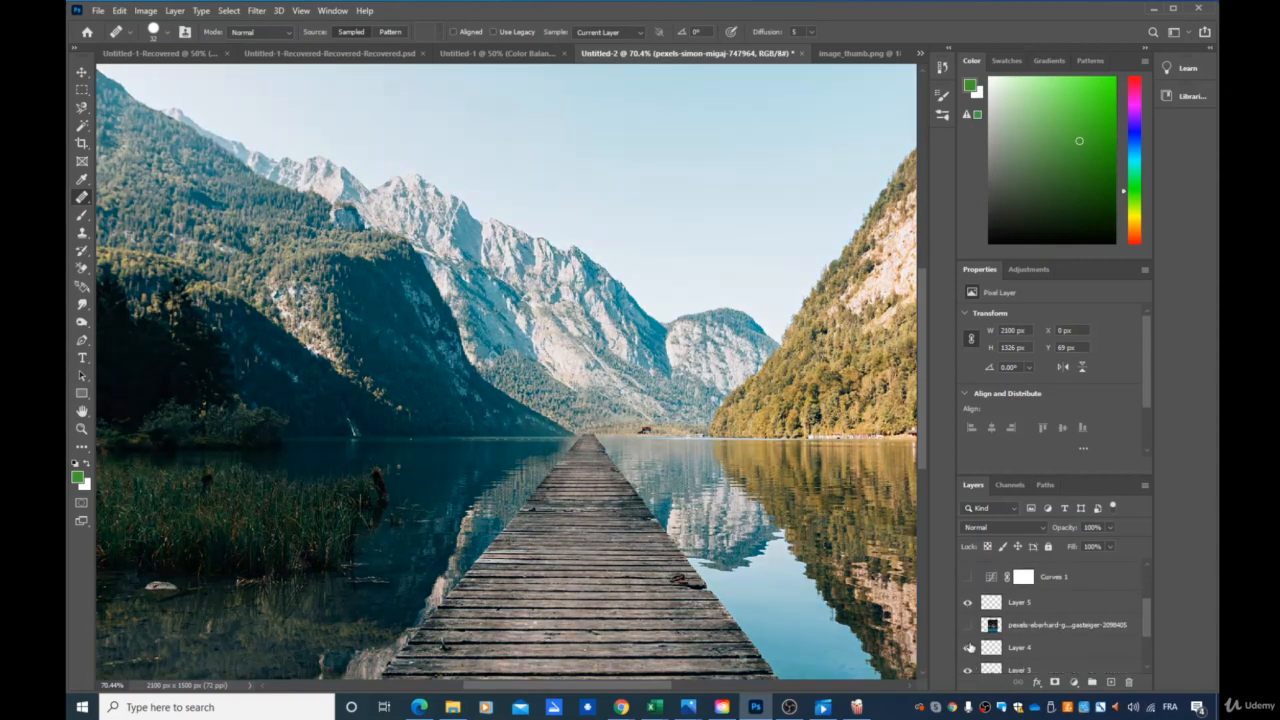
click(967, 652)
click(968, 671)
scroll(985, 640, down, 3)
Show the Color Balance 1, Curves 1, Layer 5, Layer 4 and Layer 3 layers again to compare the finished composite.
scroll(967, 636, up, 2)
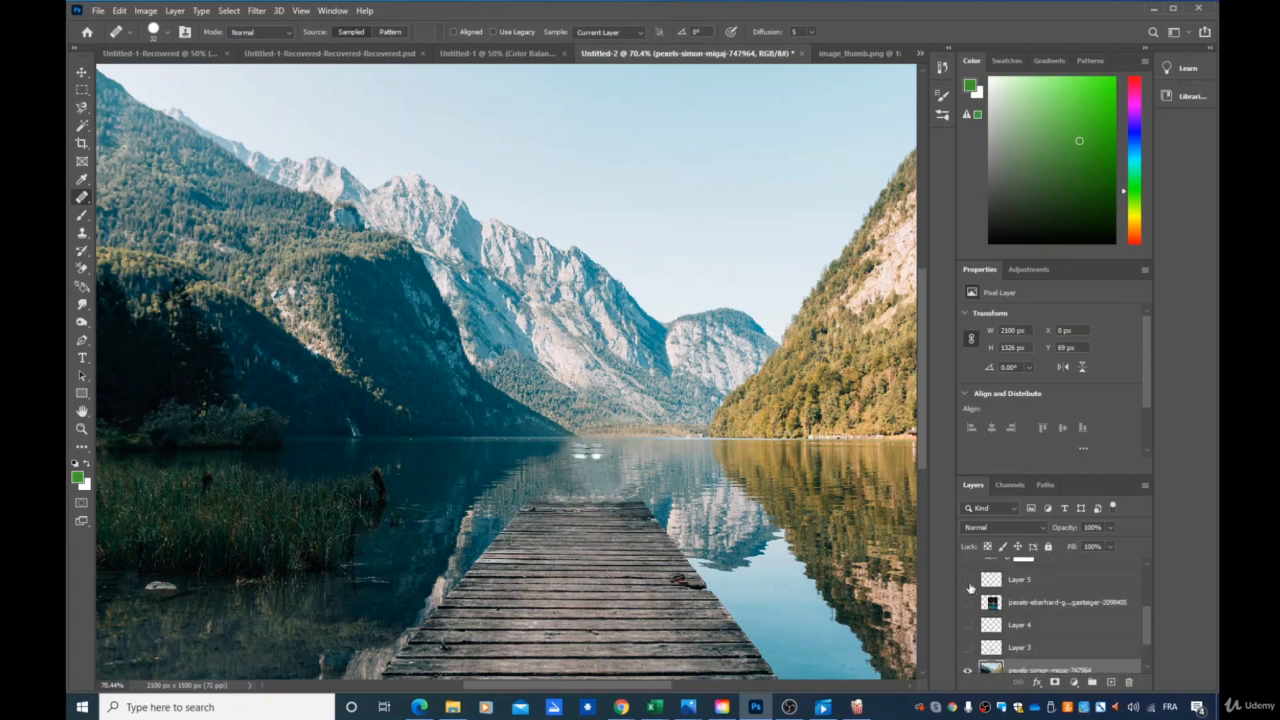
scroll(970, 590, up, 3)
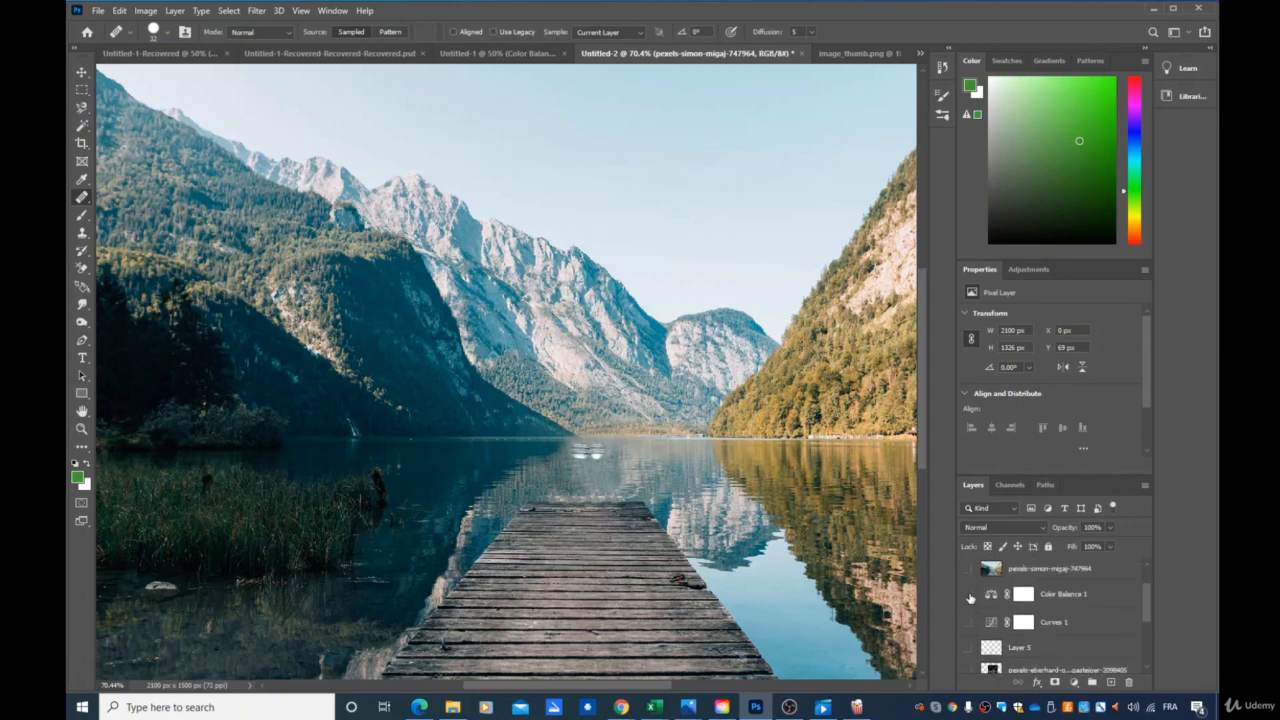
click(966, 626)
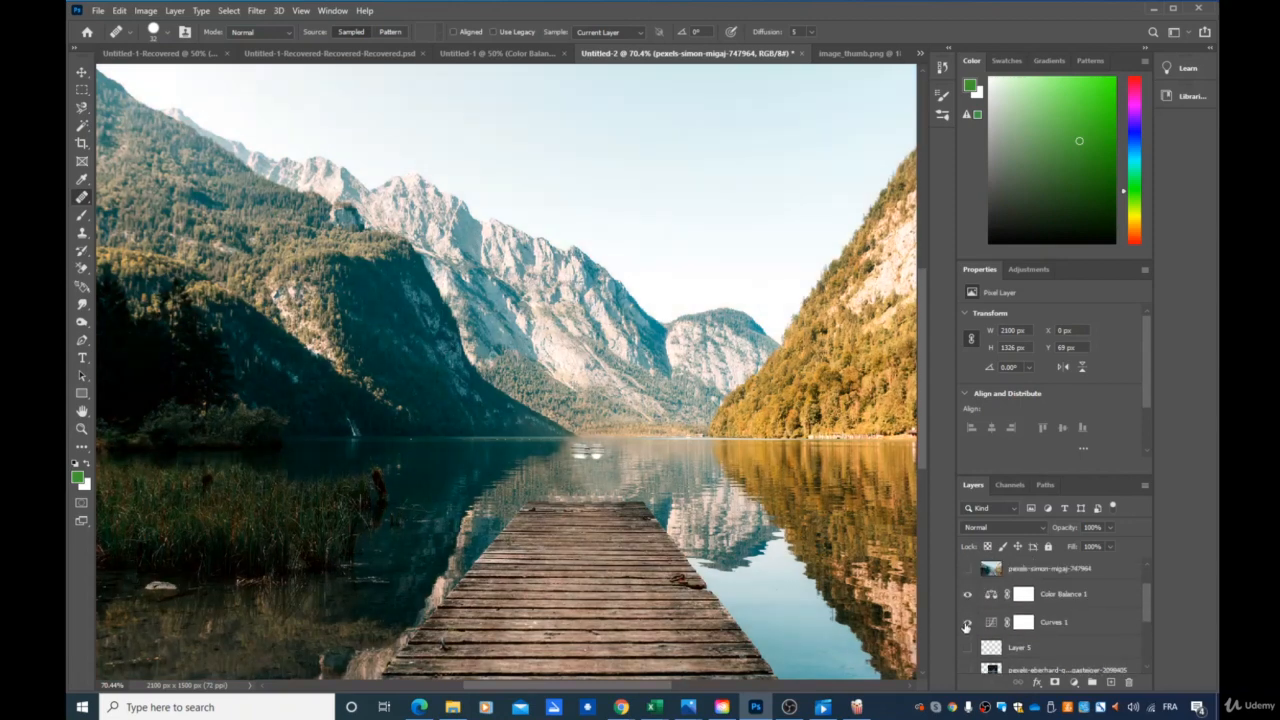
scroll(972, 605, down, 2)
click(967, 602)
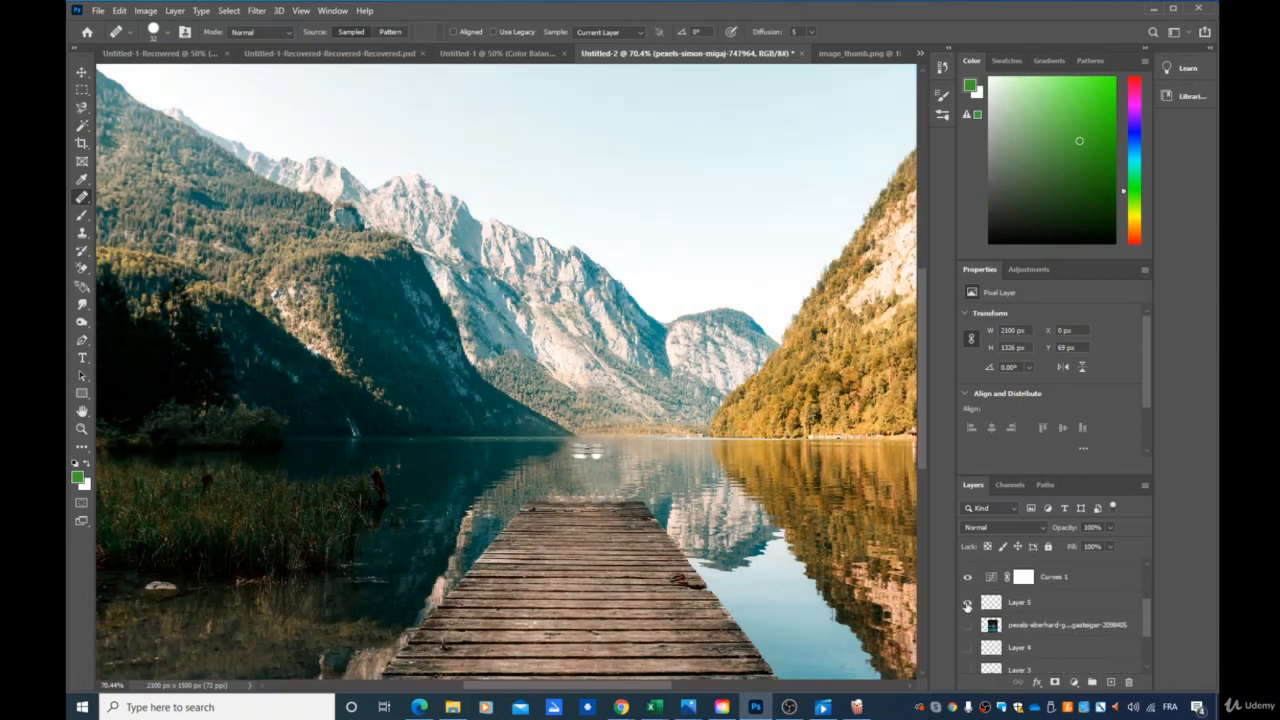
click(967, 647)
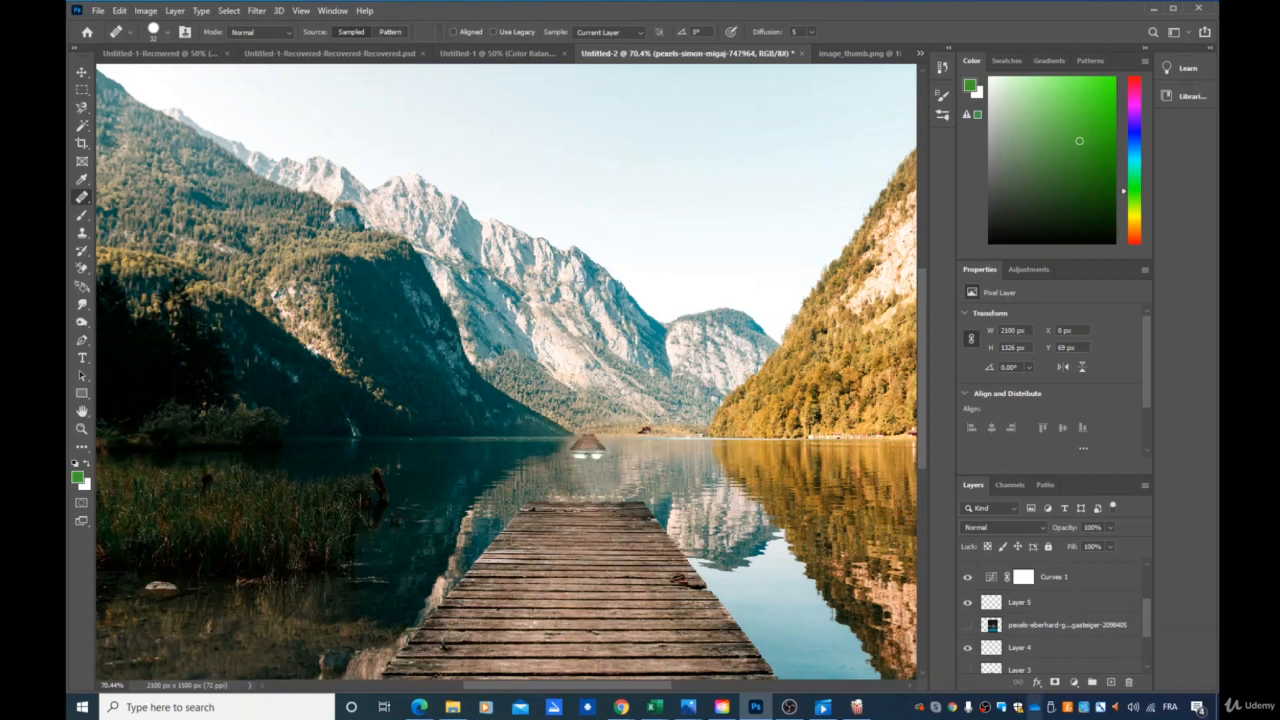
click(967, 670)
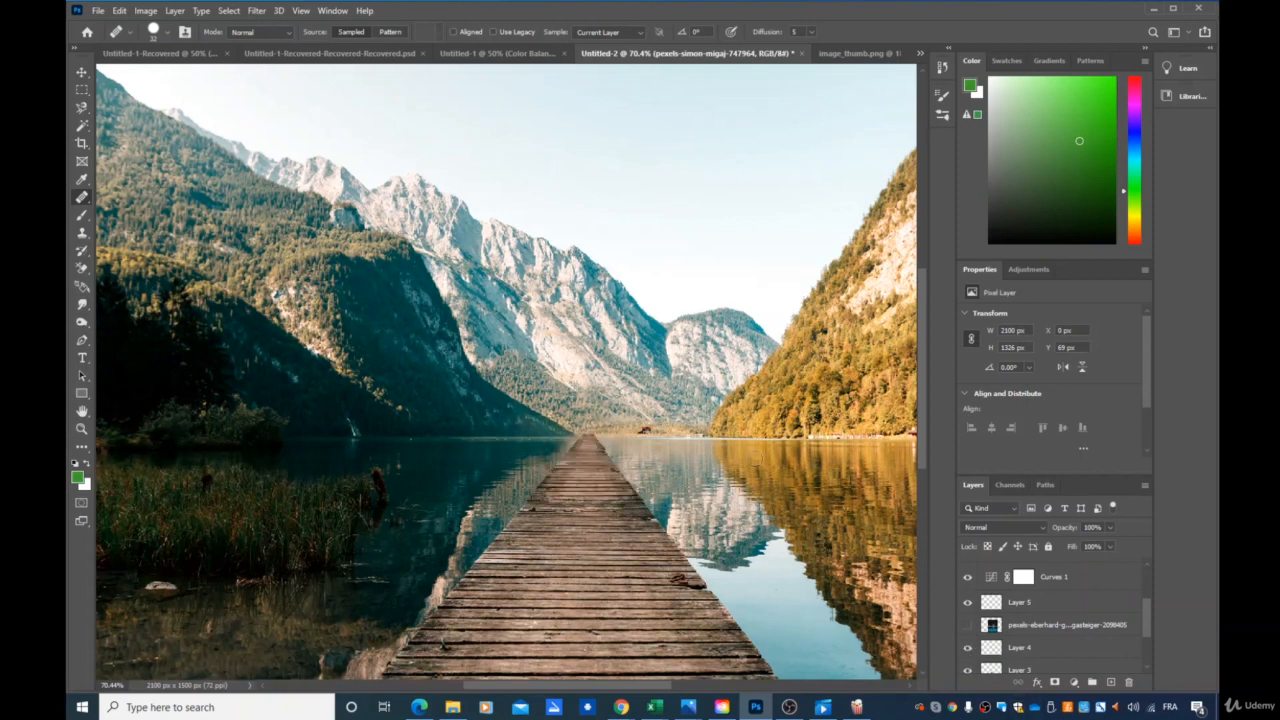